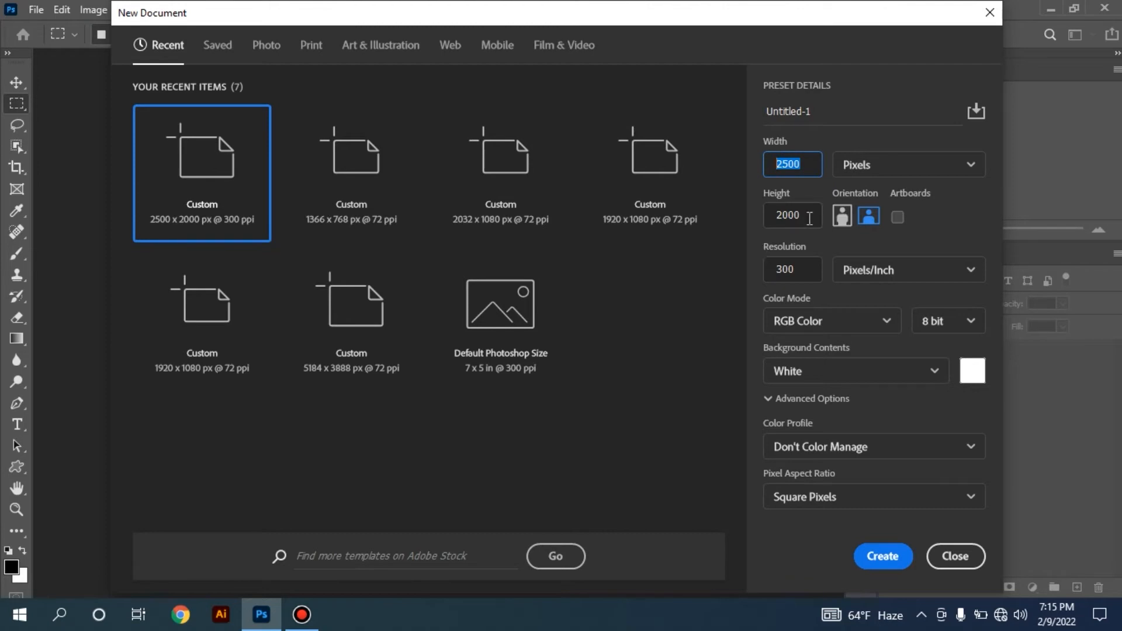
# Step: Create a new 2500 x 2000 px RGB document at 300 pixels/inch with a white background
pyautogui.press('Tab')
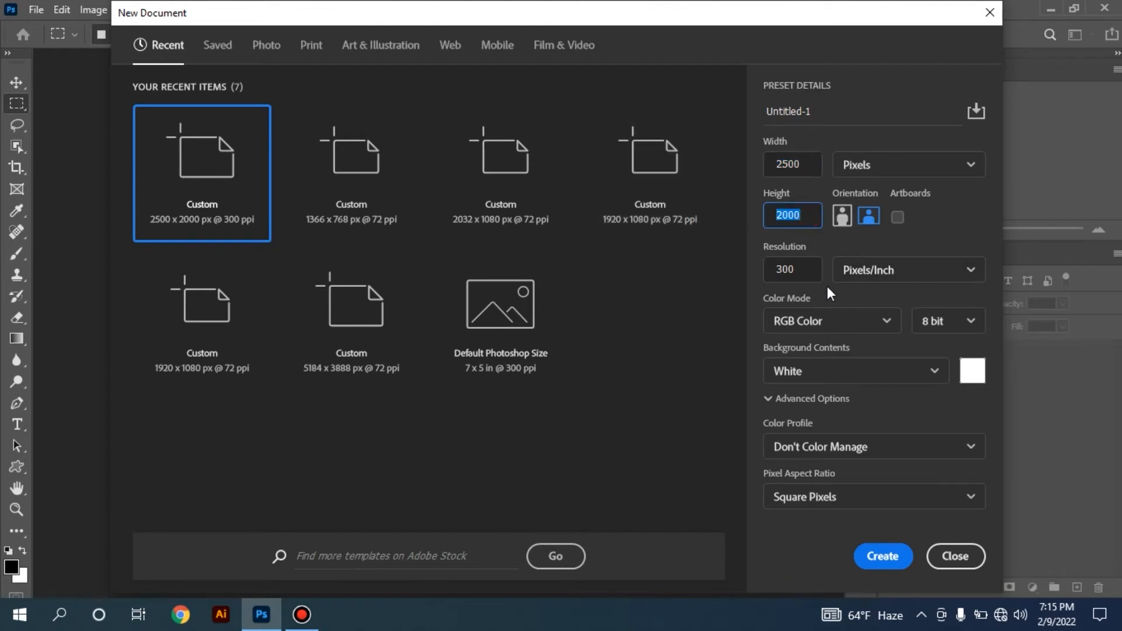
pyautogui.press('Tab')
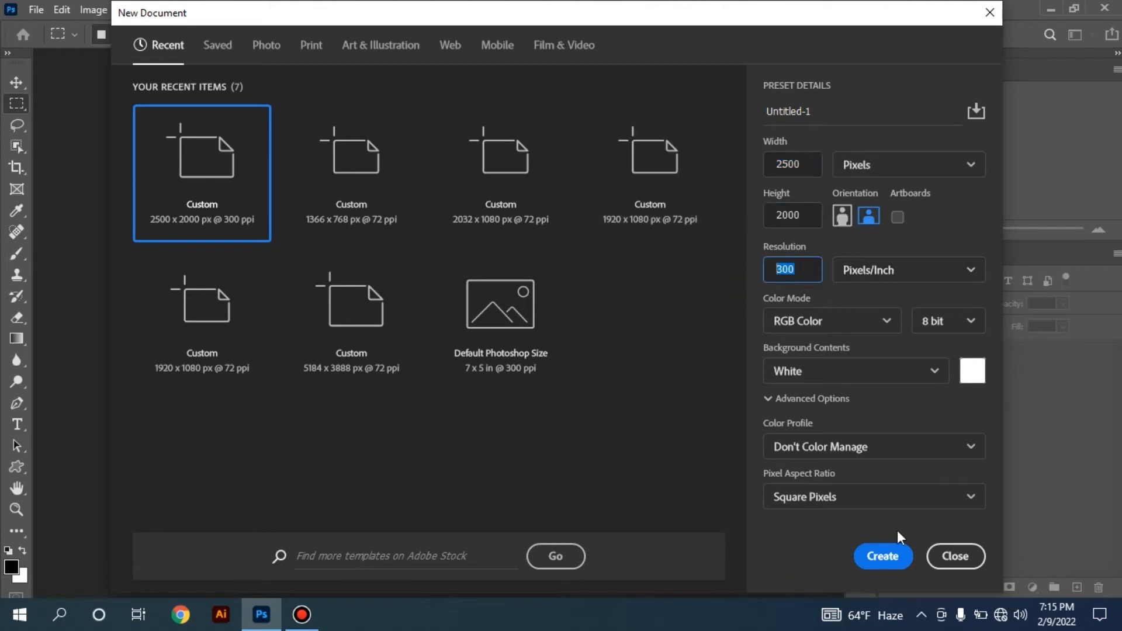
pyautogui.click(884, 557)
pyautogui.click(469, 303)
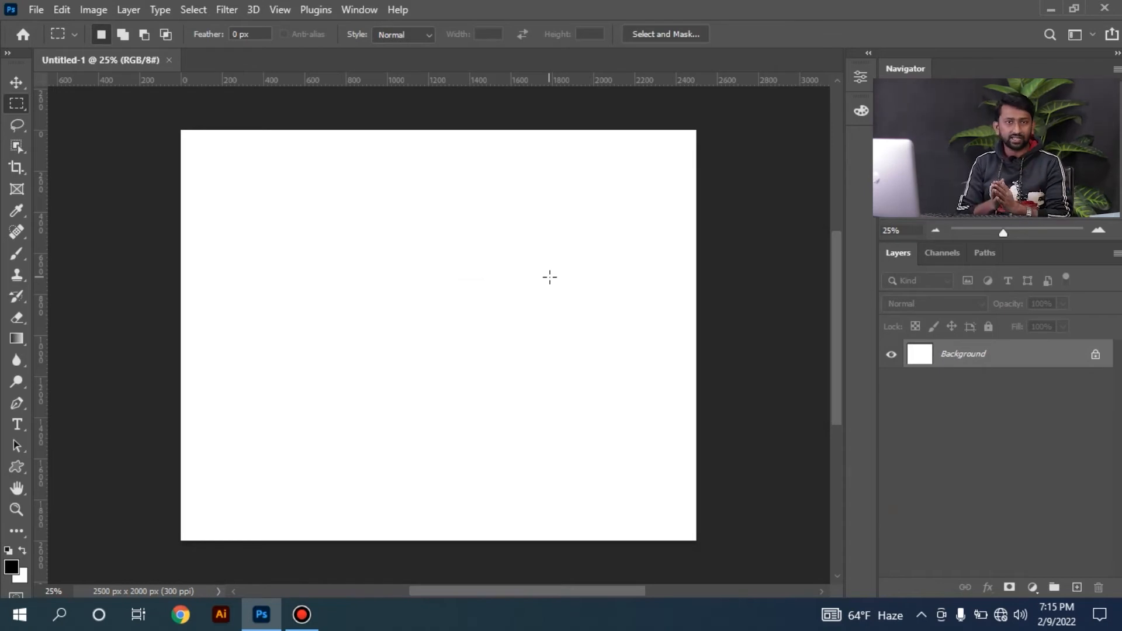
pyautogui.click(540, 284)
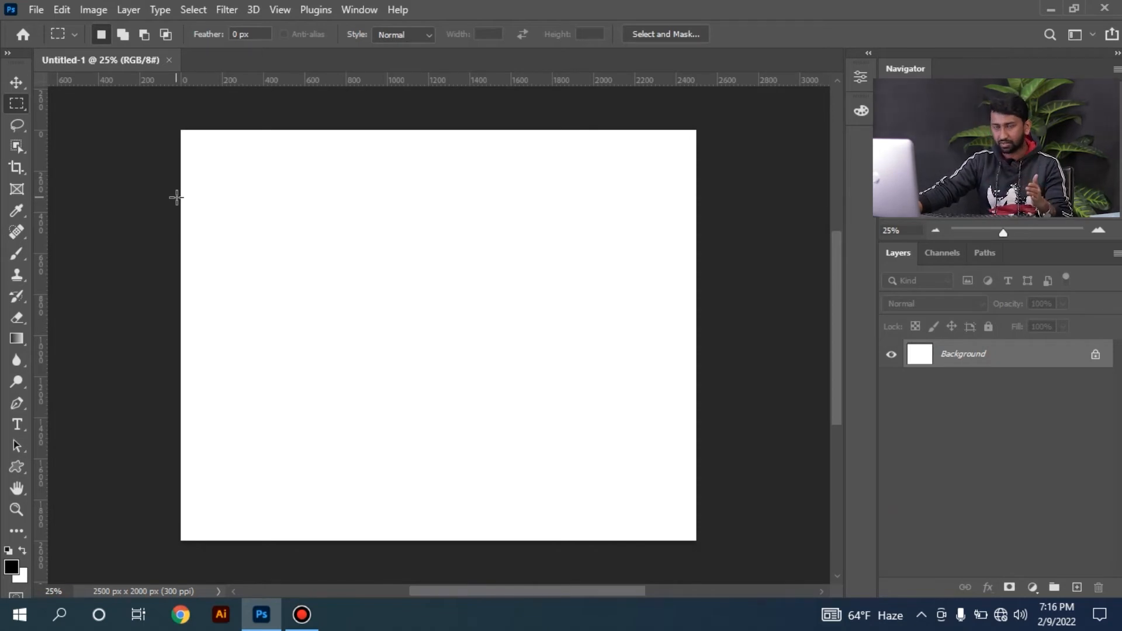
# Step: Place the image Model 1 into the document as an embedded file
pyautogui.click(37, 12)
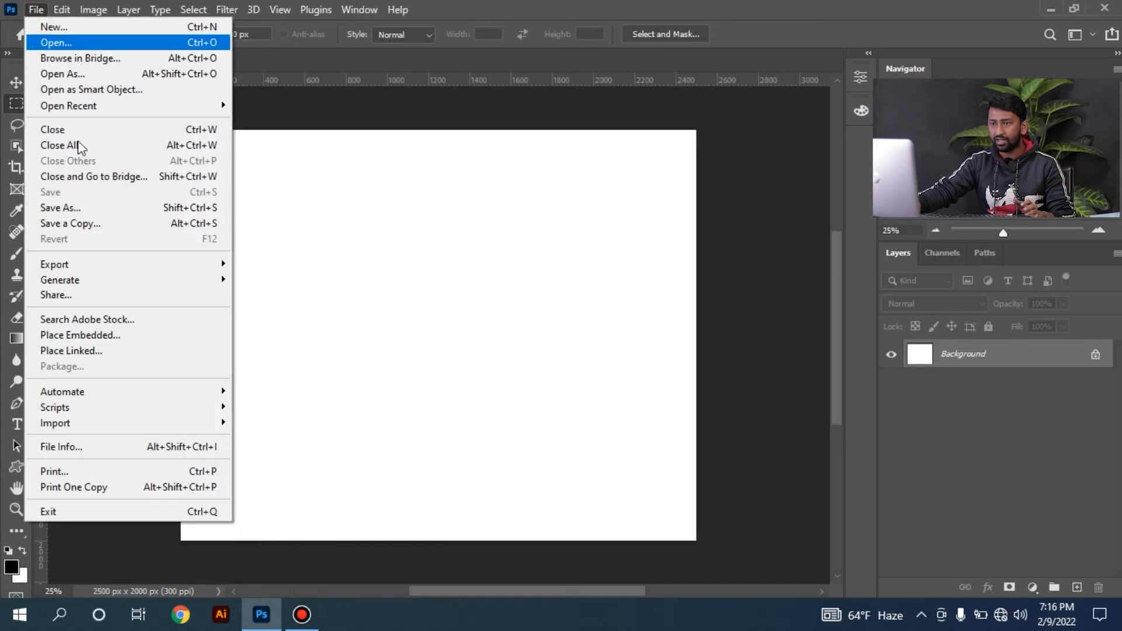
pyautogui.click(114, 334)
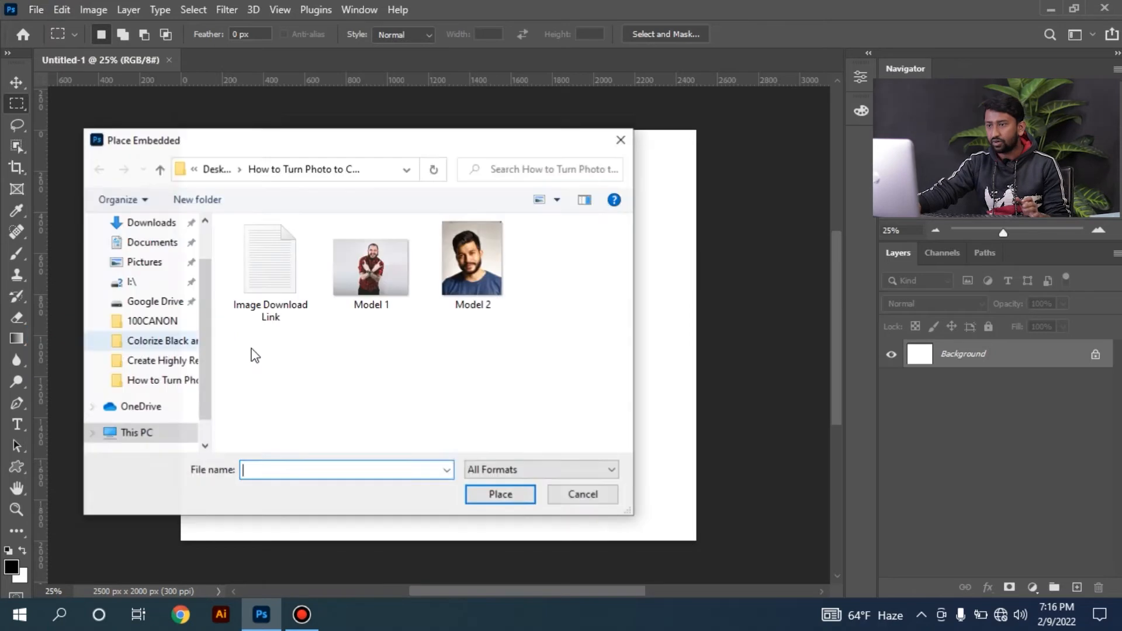
pyautogui.click(371, 274)
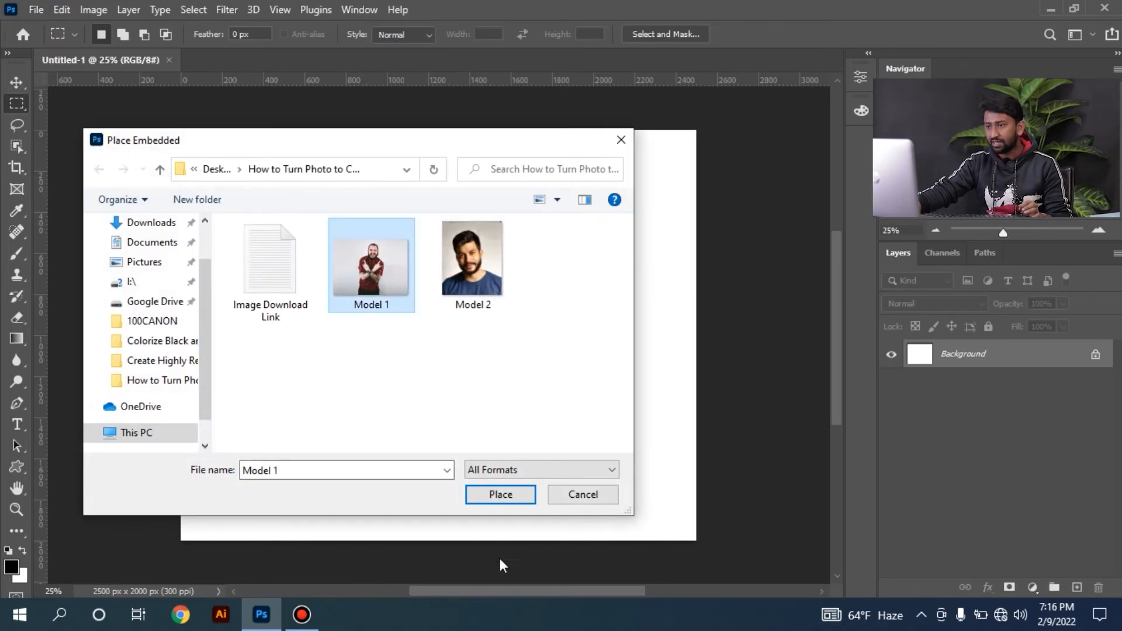
pyautogui.click(501, 495)
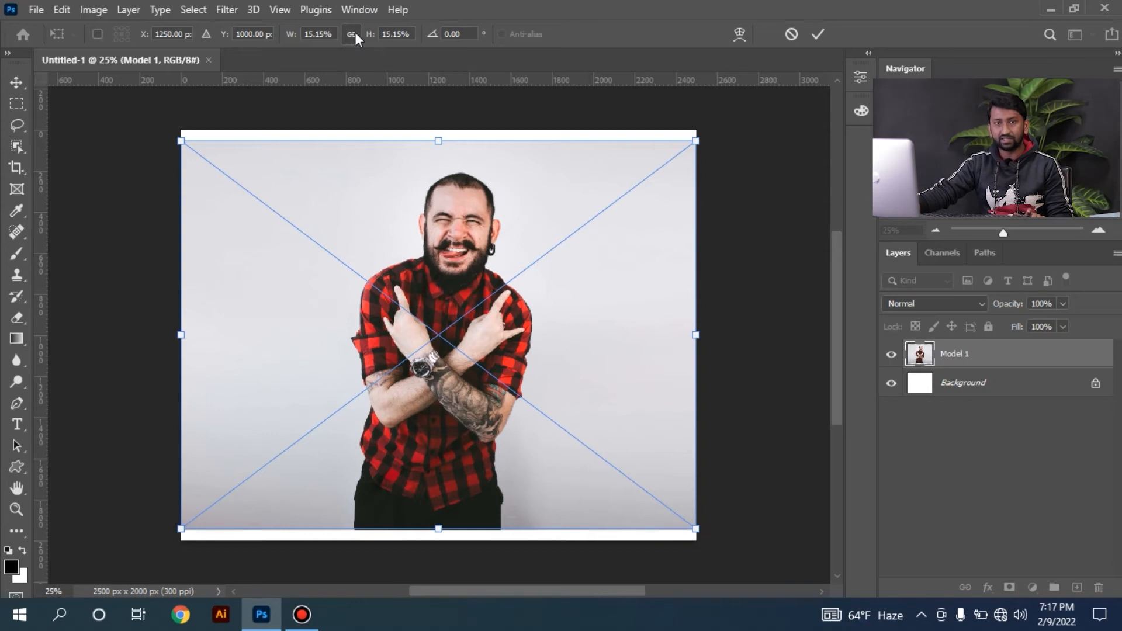
# Step: Scale the placed photo proportionally from its centre to about 18% so it covers the whole canvas
pyautogui.hotkey('alt', 'shift')
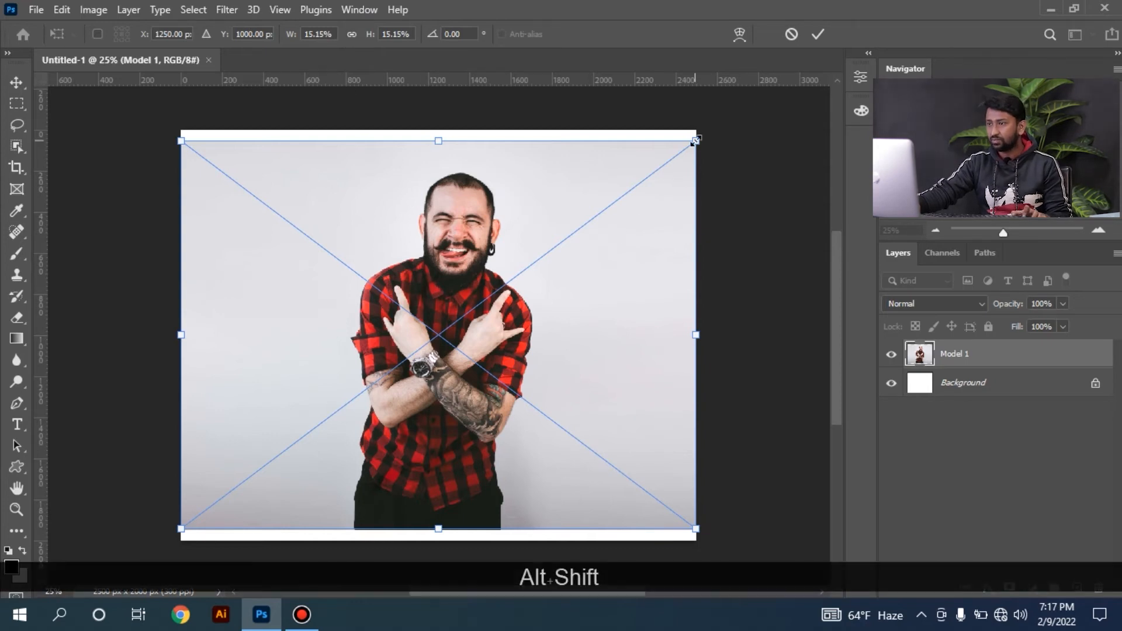
pyautogui.moveTo(695, 141); pyautogui.dragTo(748, 107)
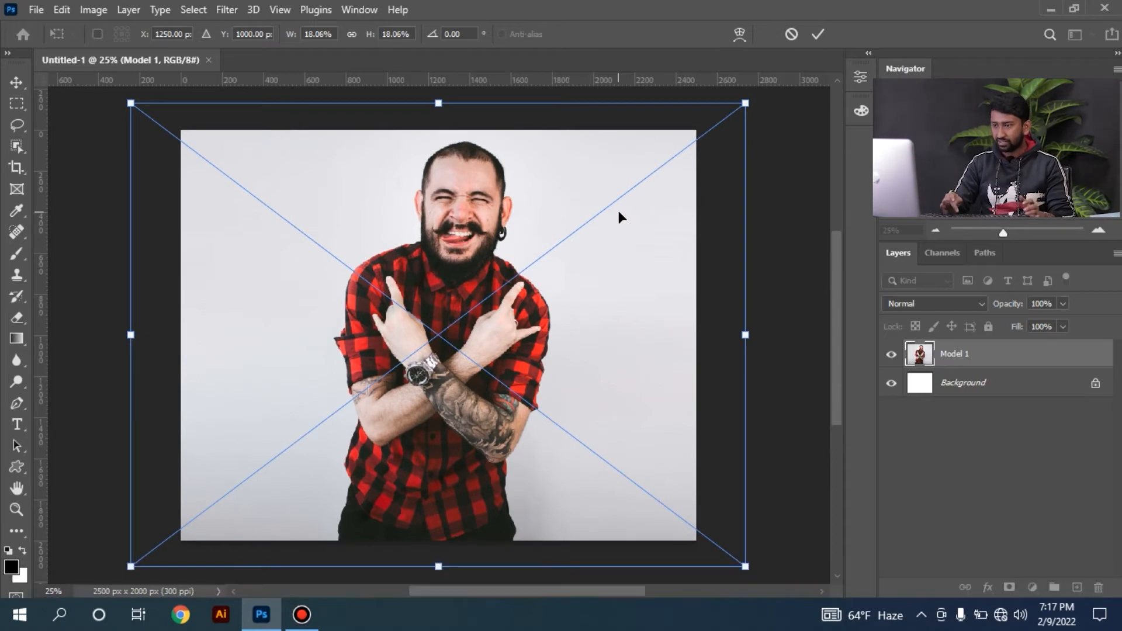
pyautogui.press('Return')
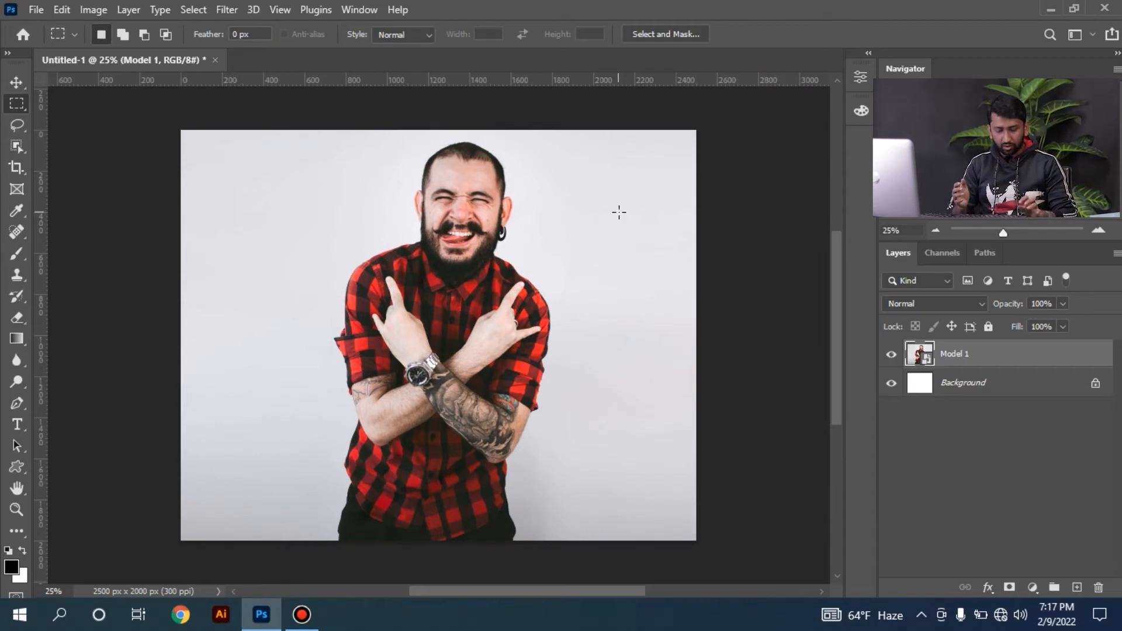
pyautogui.hotkey('ctrl', 't')
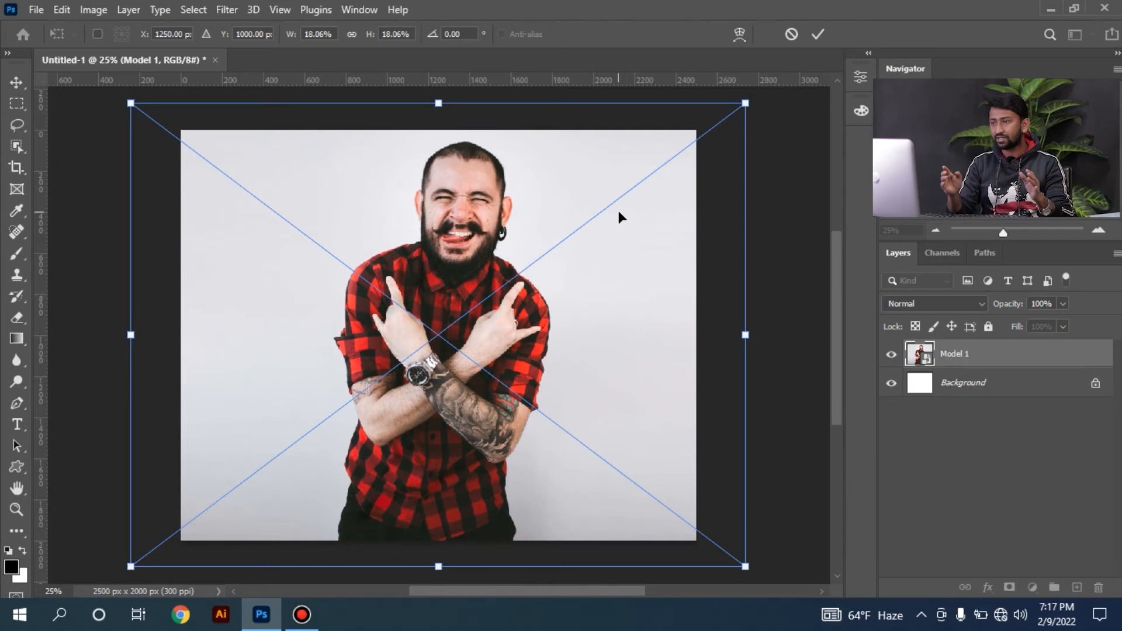
pyautogui.press('Escape')
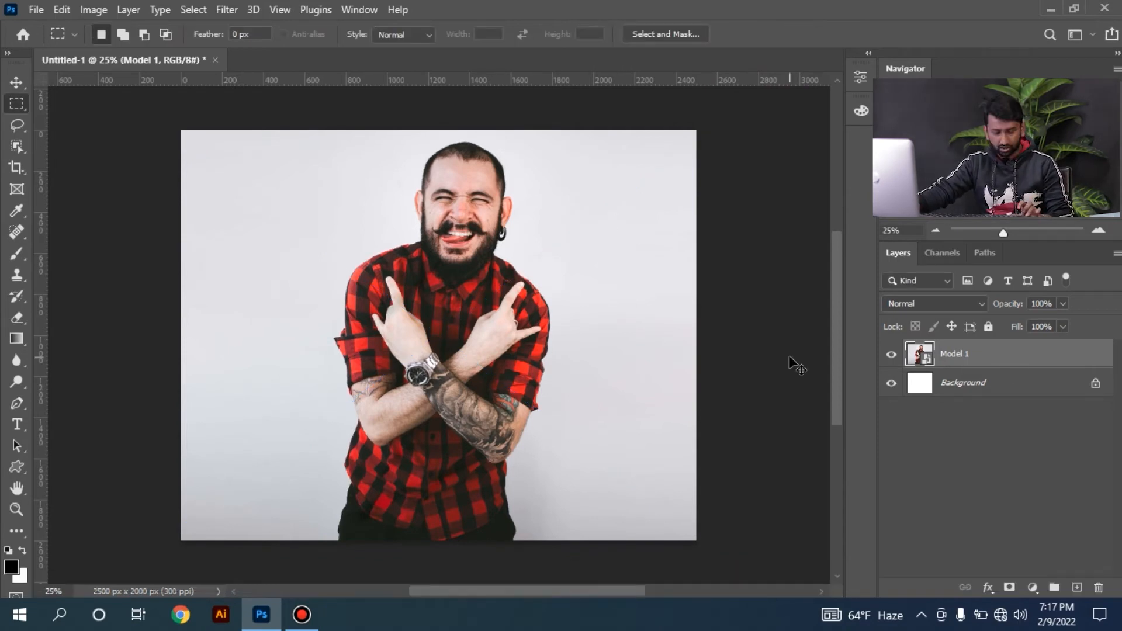
# Step: Mask the Model 1 layer to the full canvas area and convert it to a smart object
pyautogui.hotkey('ctrl', 'a')
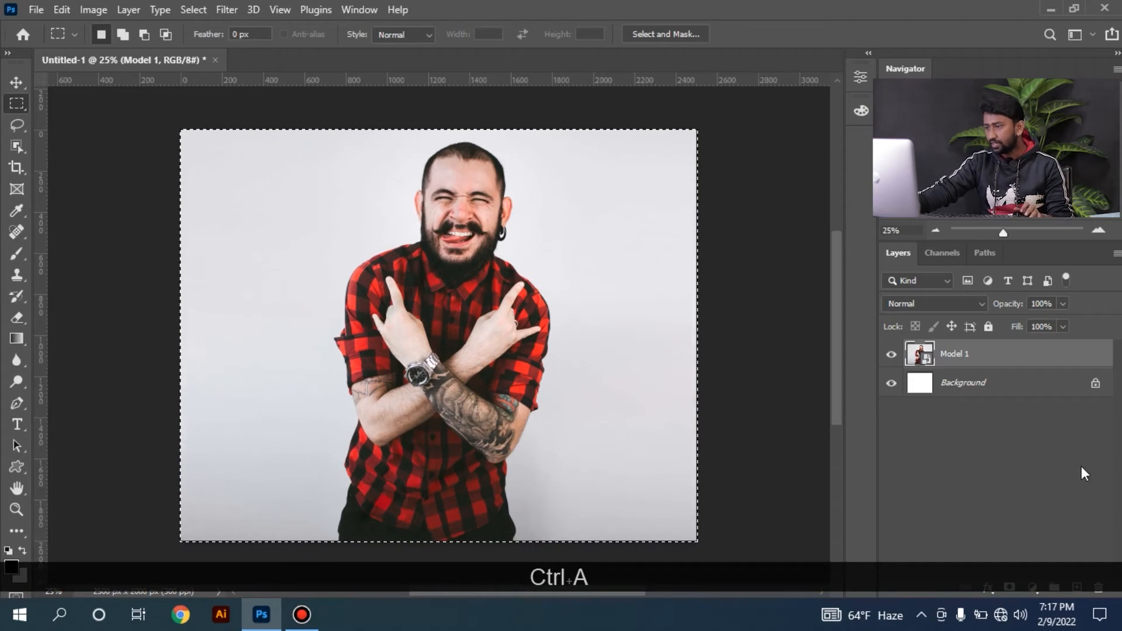
pyautogui.click(1010, 588)
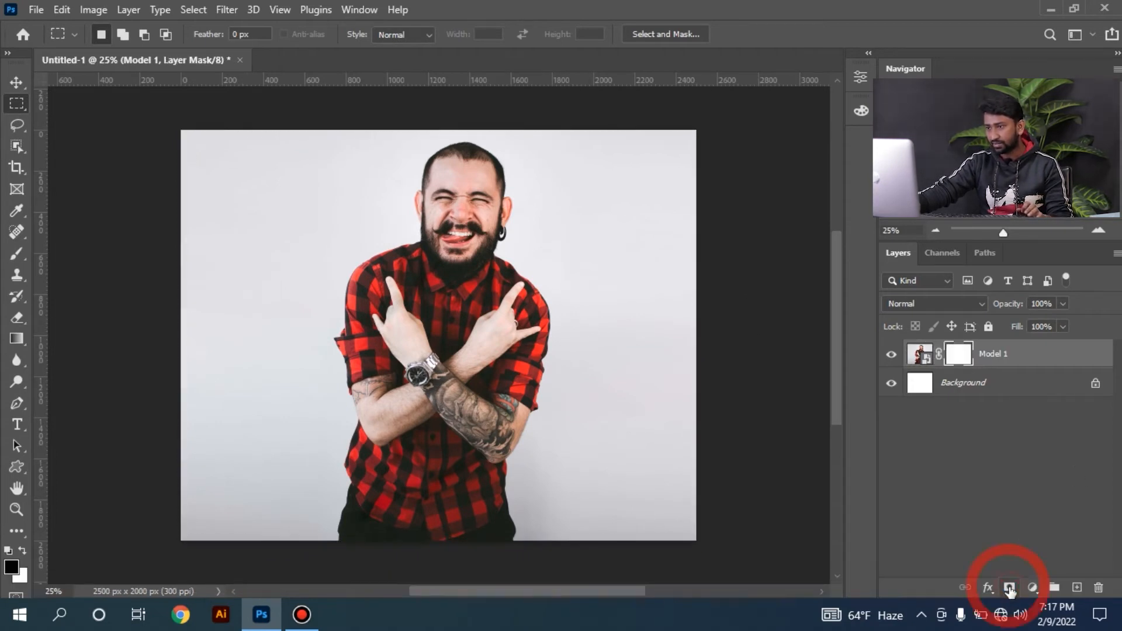
pyautogui.click(1041, 354)
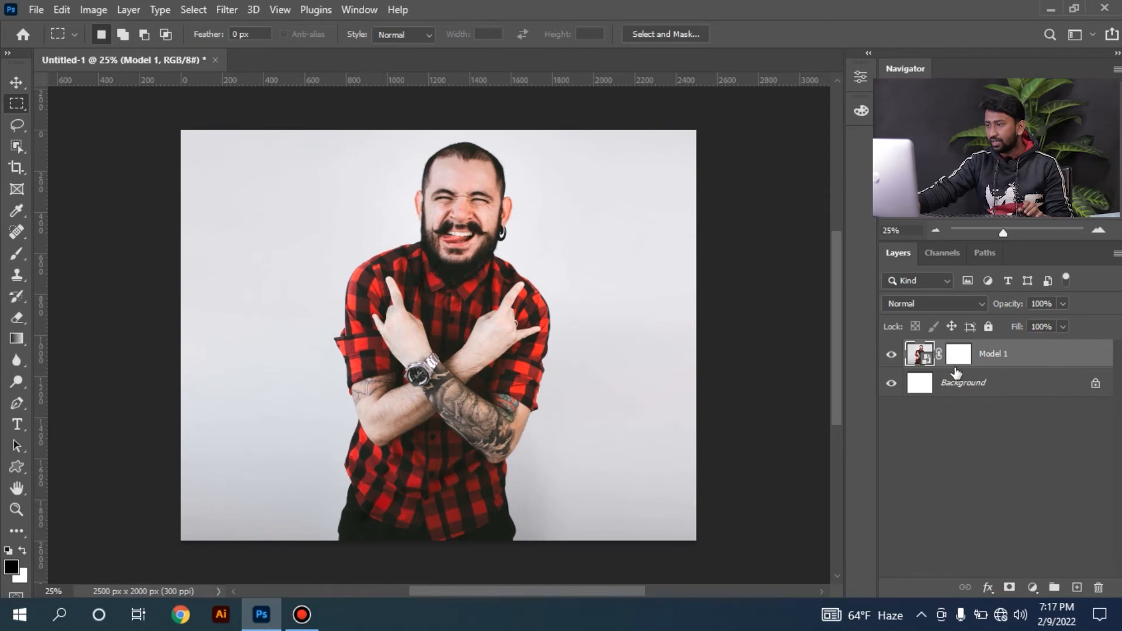
pyautogui.rightClick(1051, 353)
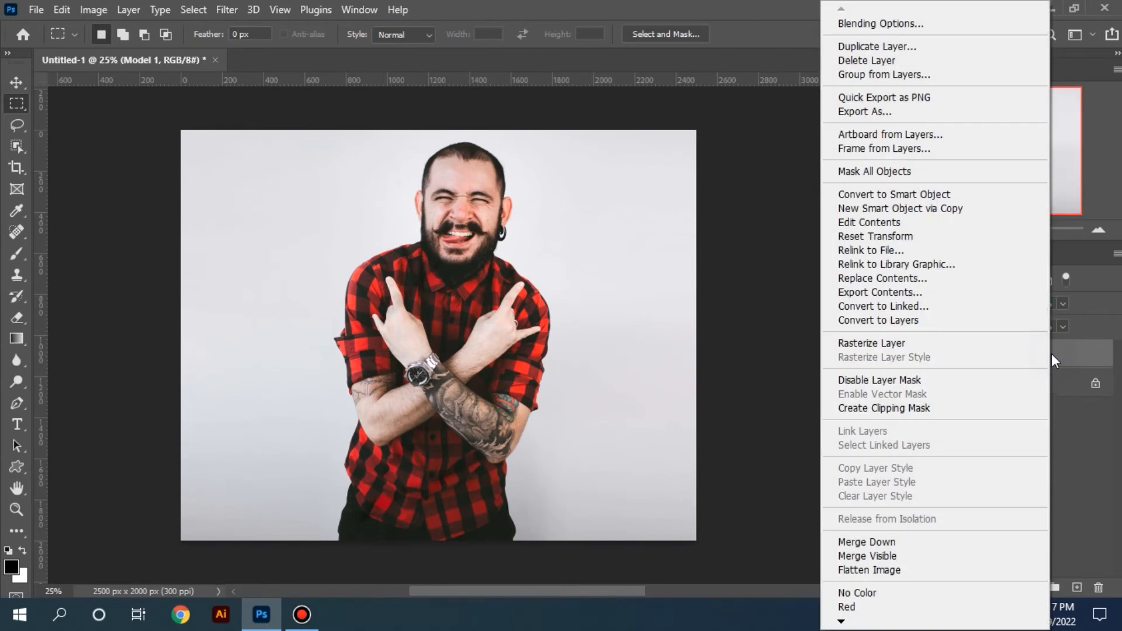
pyautogui.click(870, 196)
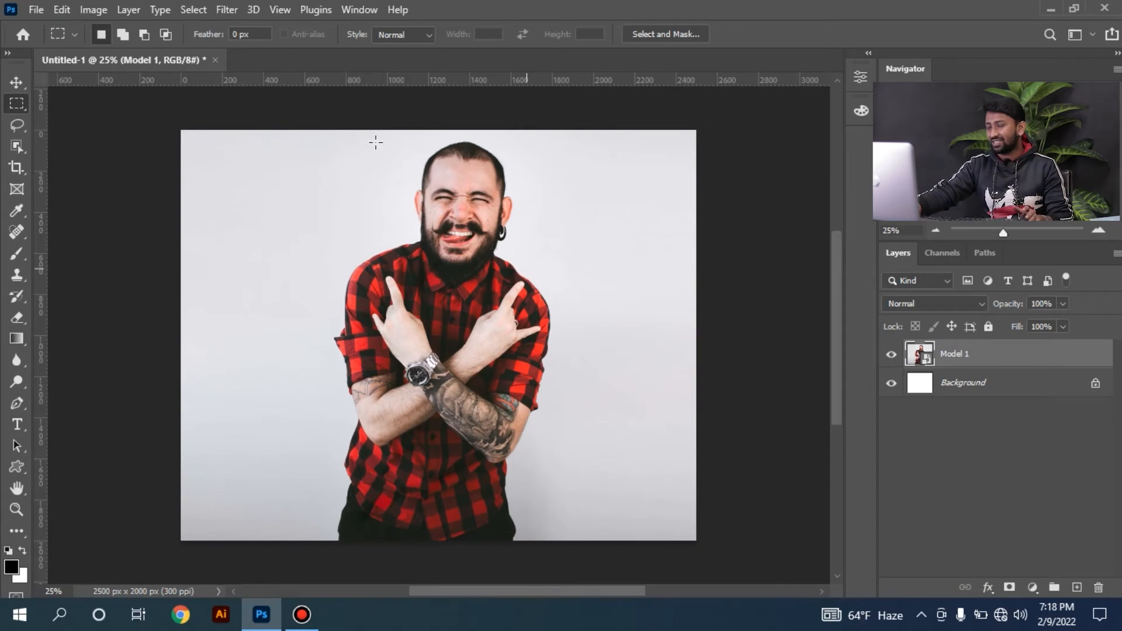
# Step: Delete the Background layer and duplicate the Model 1 layer
pyautogui.moveTo(1005, 382); pyautogui.dragTo(1093, 587)
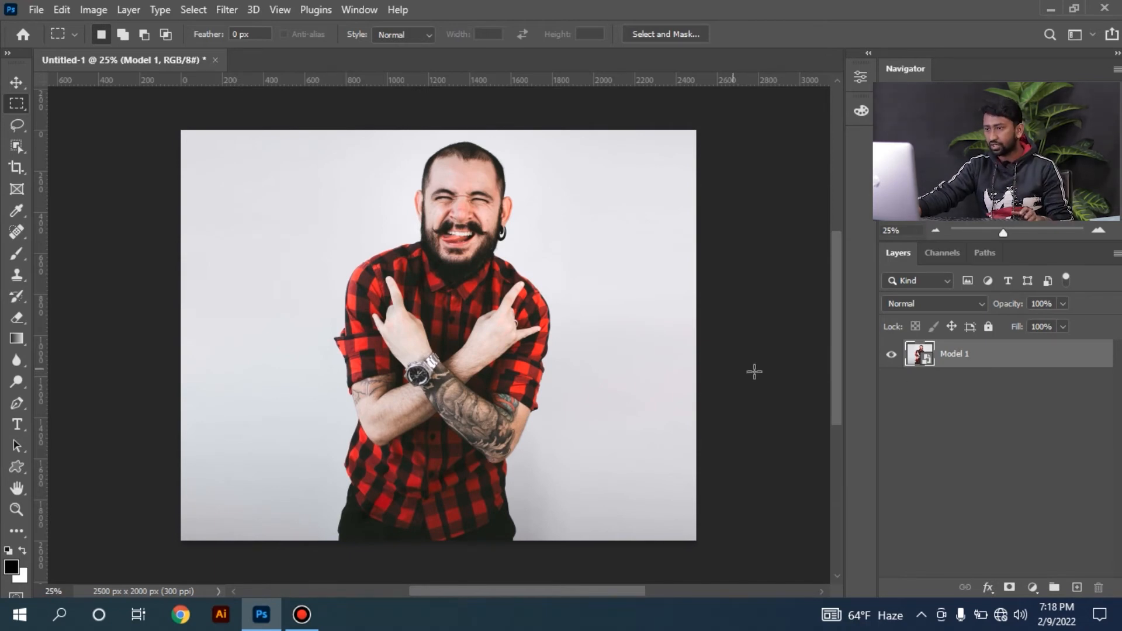
pyautogui.press('ctrl')
pyautogui.hotkey('ctrl', 'j')
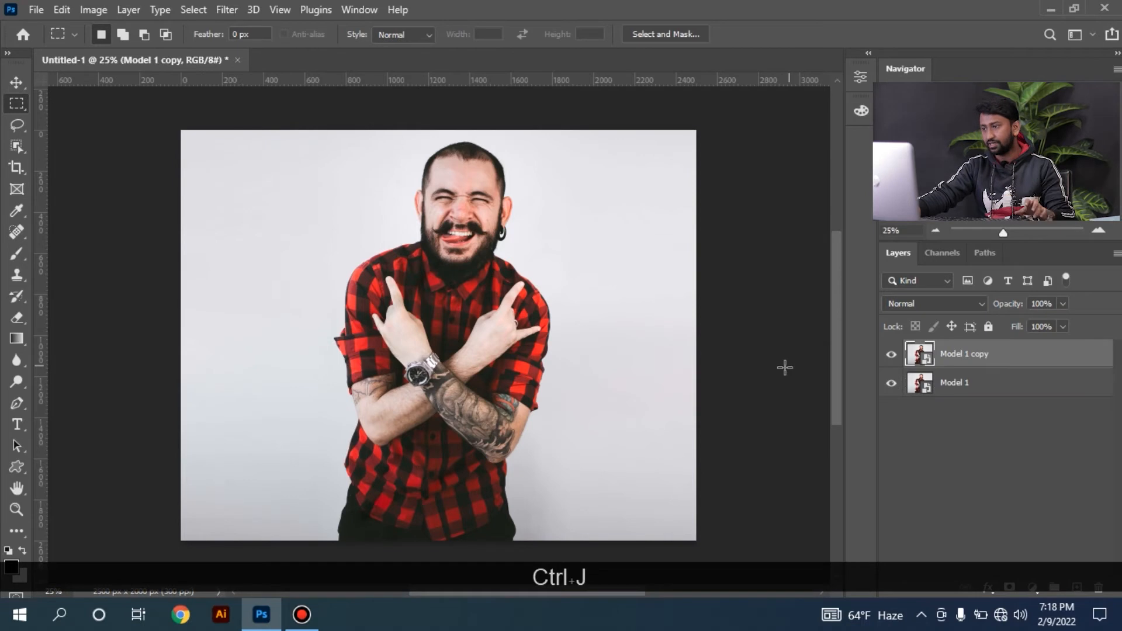
# Step: Rename the lower Model 1 layer as Subject and the upper copy as Effect
pyautogui.doubleClick(955, 384)
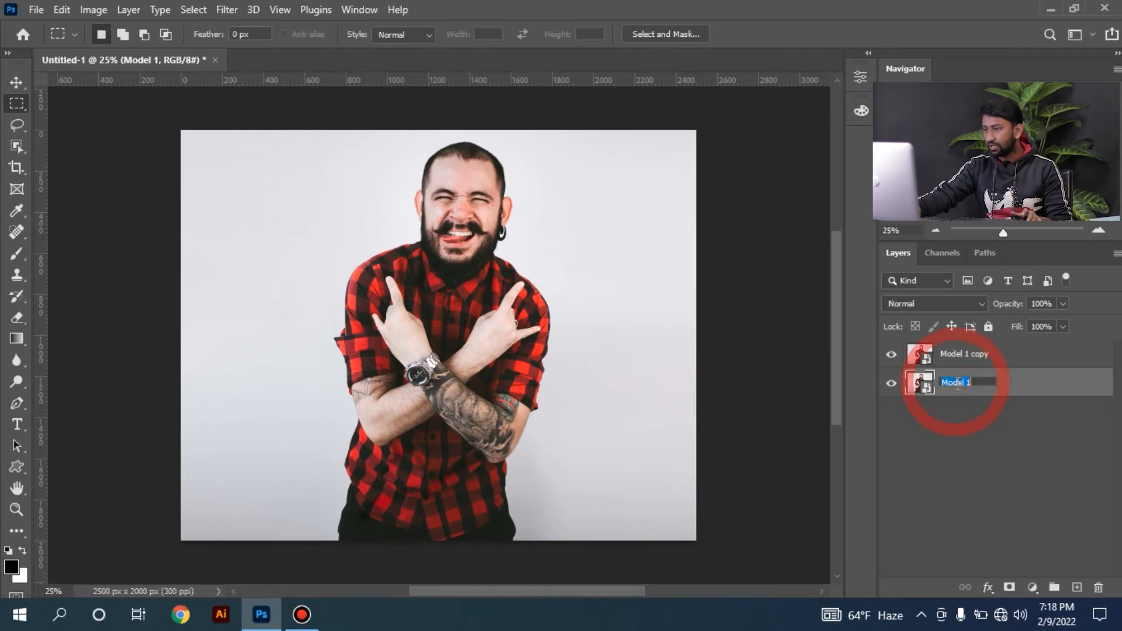
pyautogui.write('Subject')
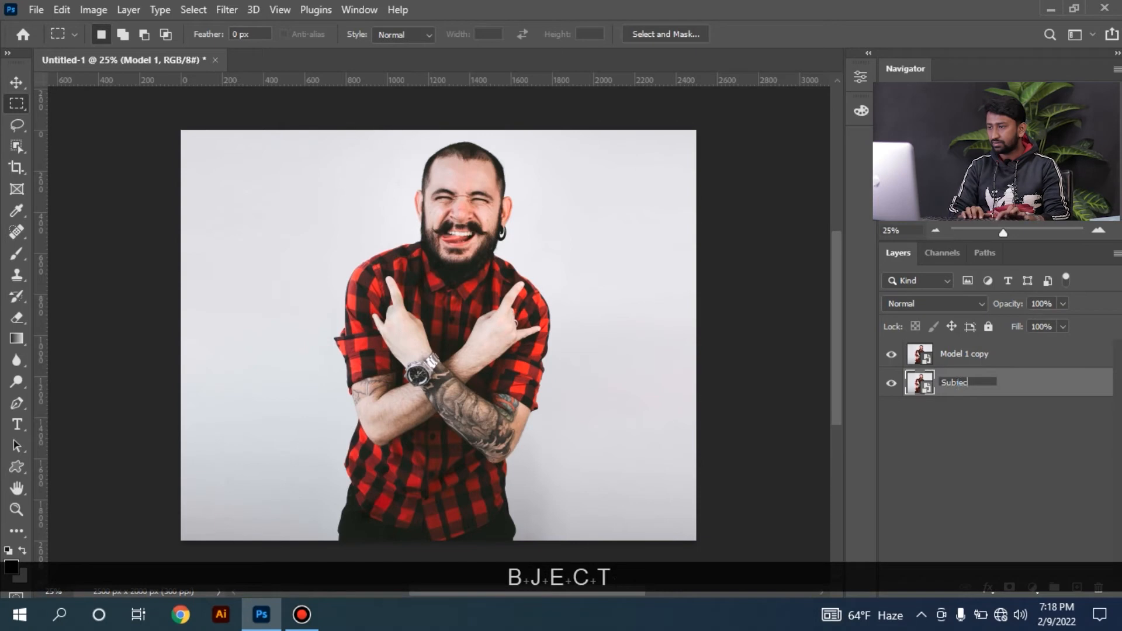
pyautogui.press('Return')
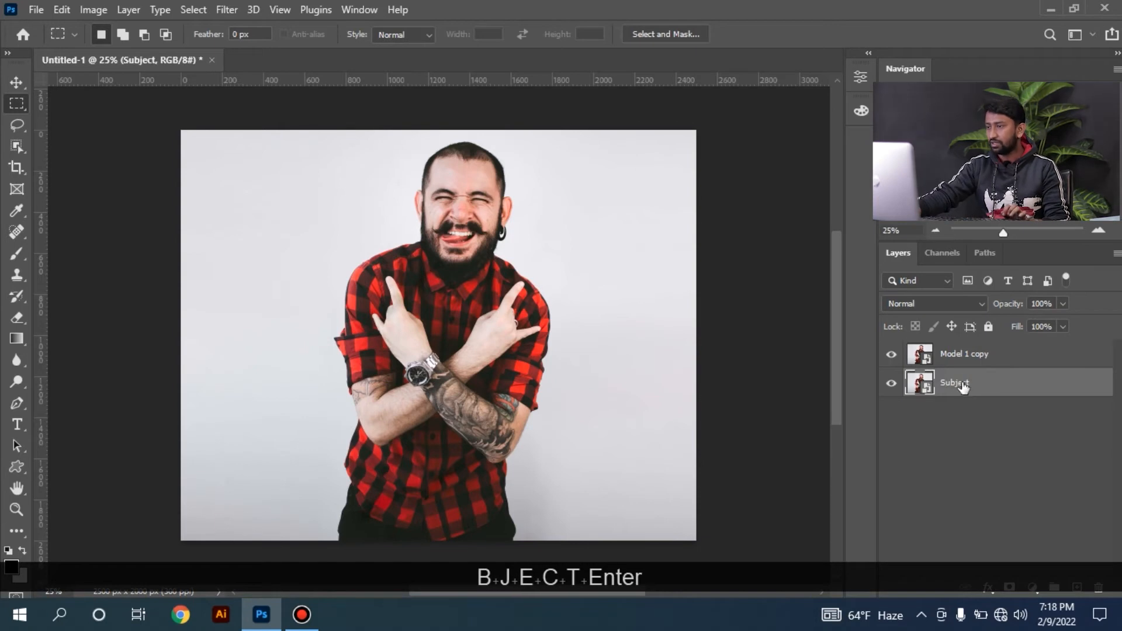
pyautogui.click(966, 357)
pyautogui.doubleClick(967, 355)
pyautogui.write('Effect')
pyautogui.press('Return')
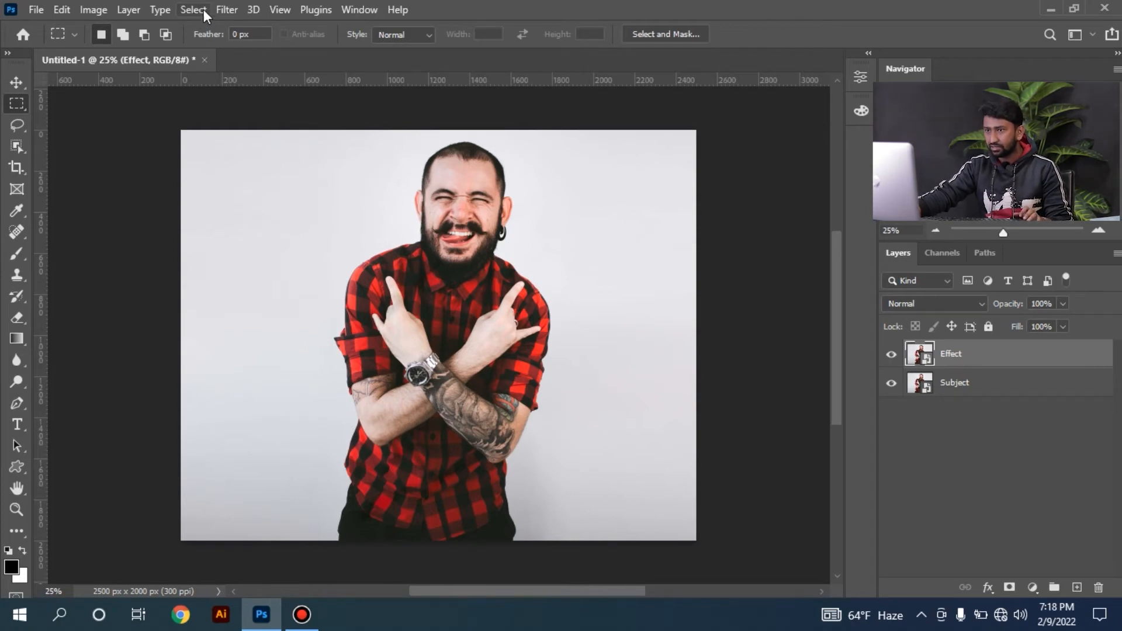
# Step: Apply Smart Sharpen to the Effect layer with Amount 150%, Radius 1.0 px, Reduce Noise 100% and Remove set to Gaussian Blur
pyautogui.click(227, 9)
pyautogui.moveTo(328, 315)
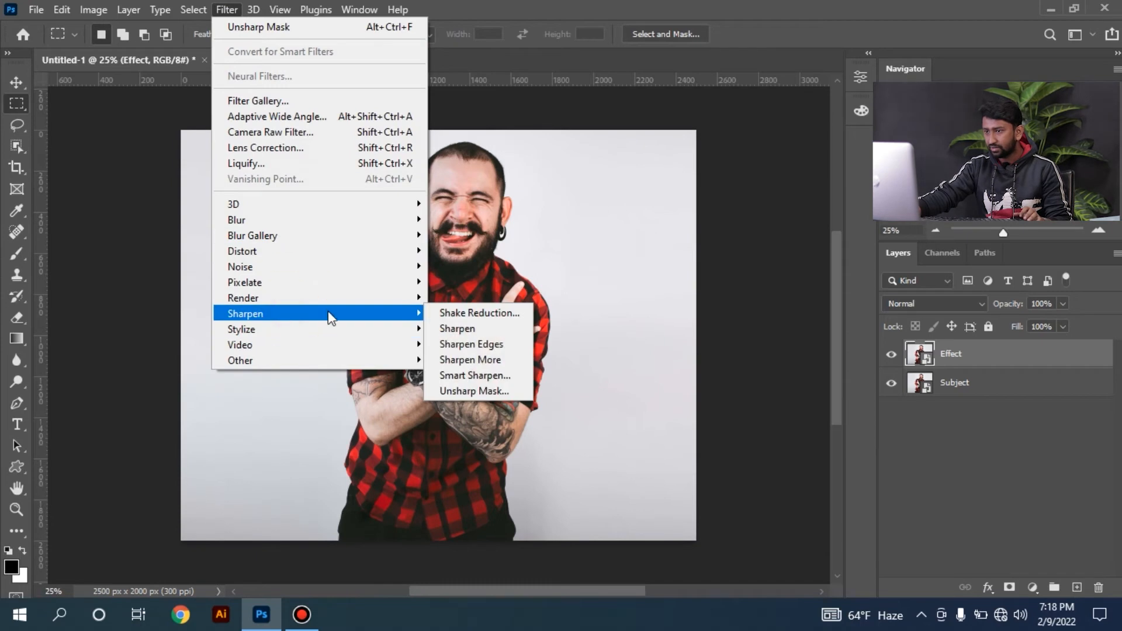
pyautogui.click(487, 376)
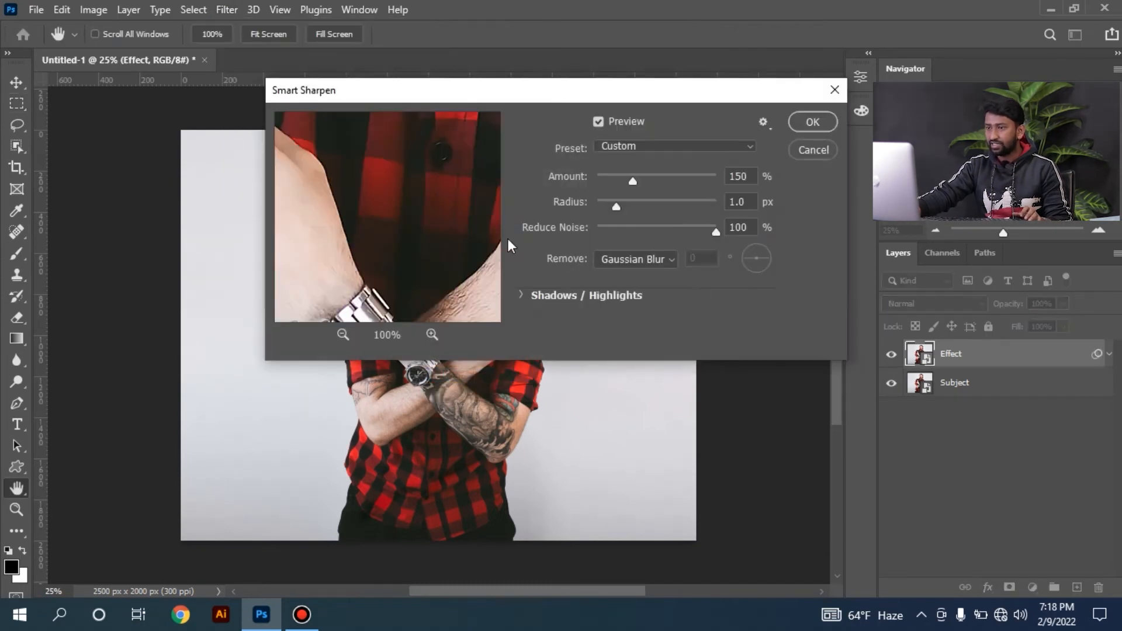
pyautogui.moveTo(433, 150)
pyautogui.mouseDown()
pyautogui.moveTo(444, 296)
pyautogui.moveTo(417, 245)
pyautogui.moveTo(429, 230)
pyautogui.mouseUp()
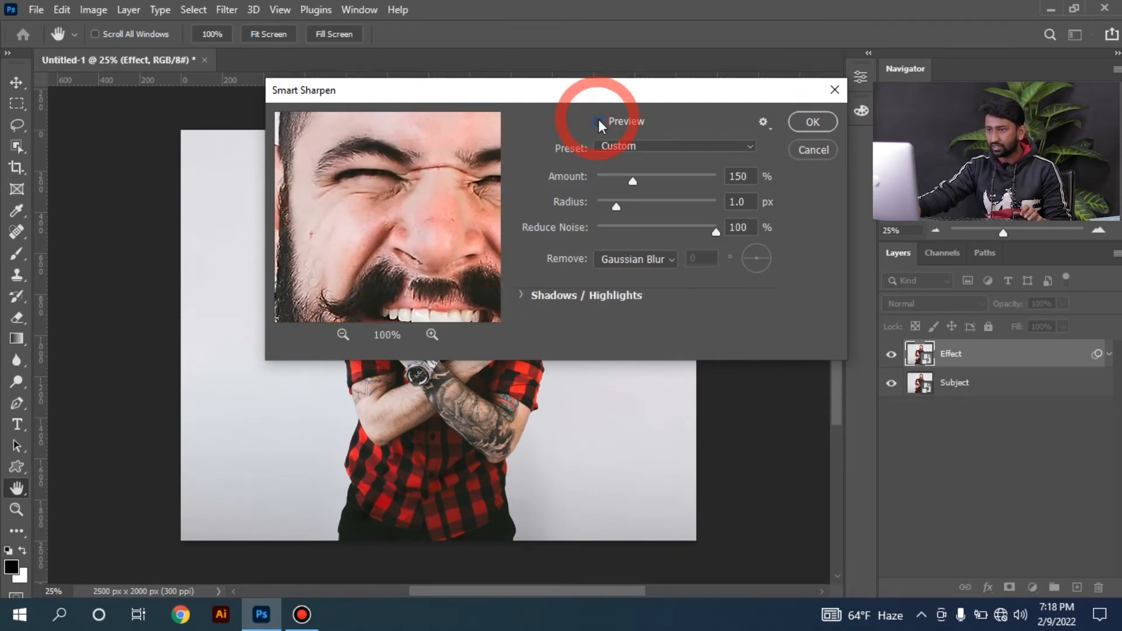
pyautogui.click(598, 122)
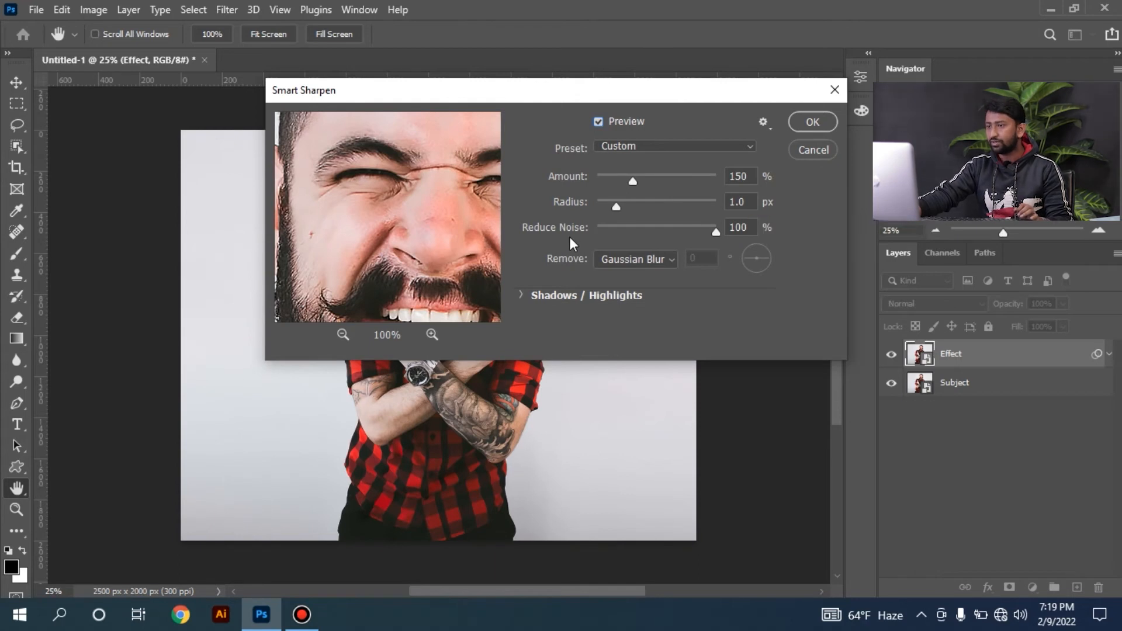
pyautogui.click(671, 259)
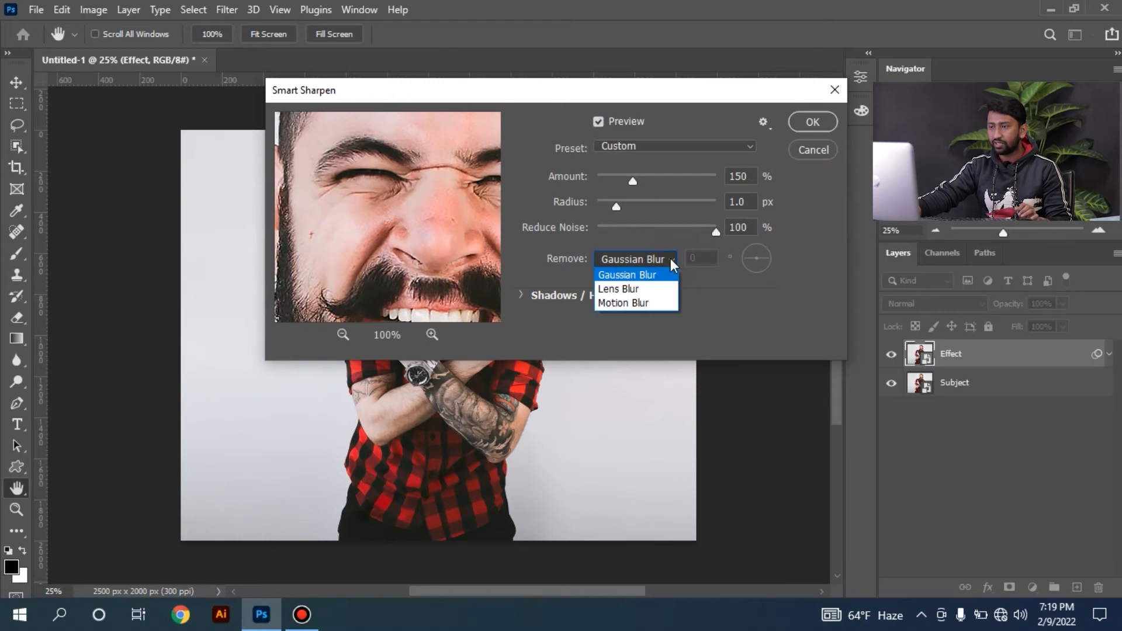
pyautogui.click(639, 277)
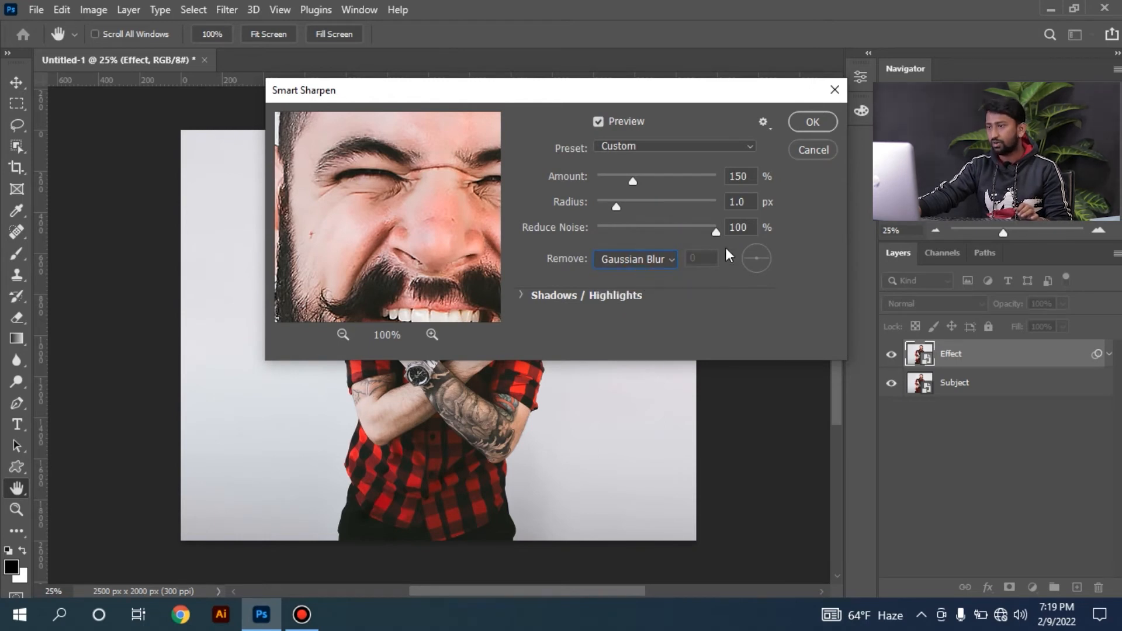
pyautogui.click(814, 121)
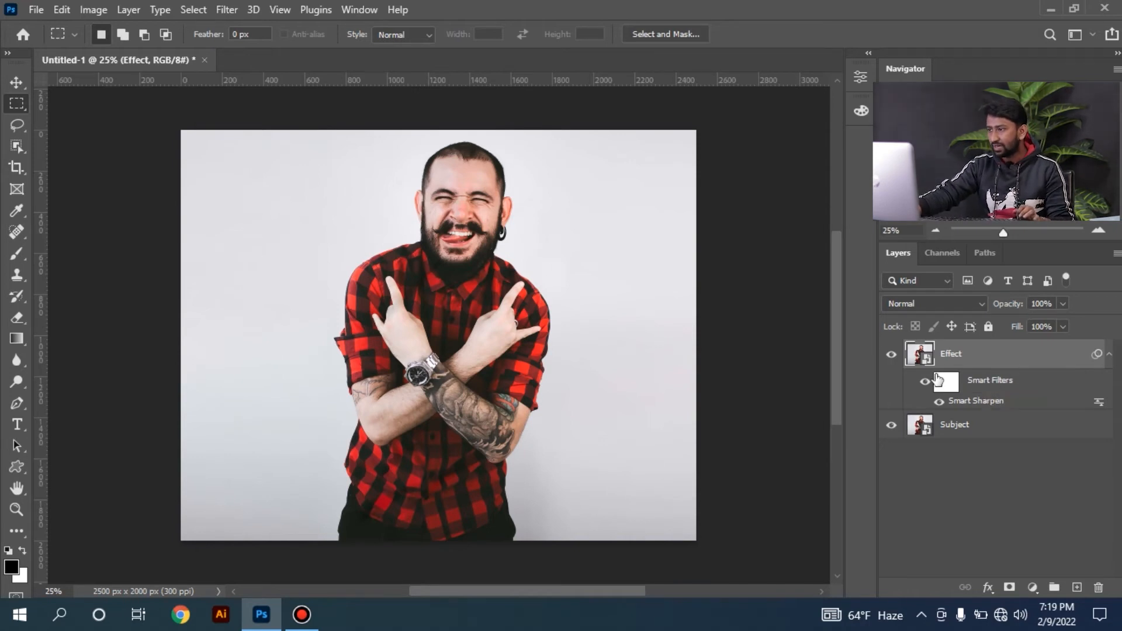
# Step: Apply the Poster Edges filter to the Effect layer with Edge Thickness 10, Edge Intensity 0 and Posterization 3
pyautogui.click(227, 10)
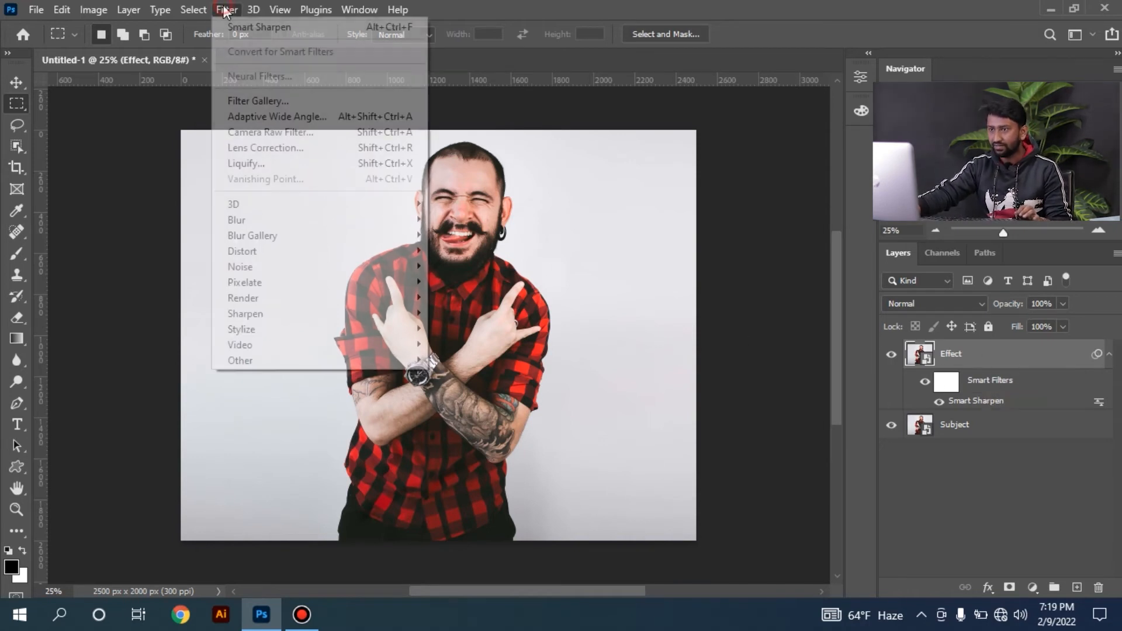
pyautogui.click(271, 101)
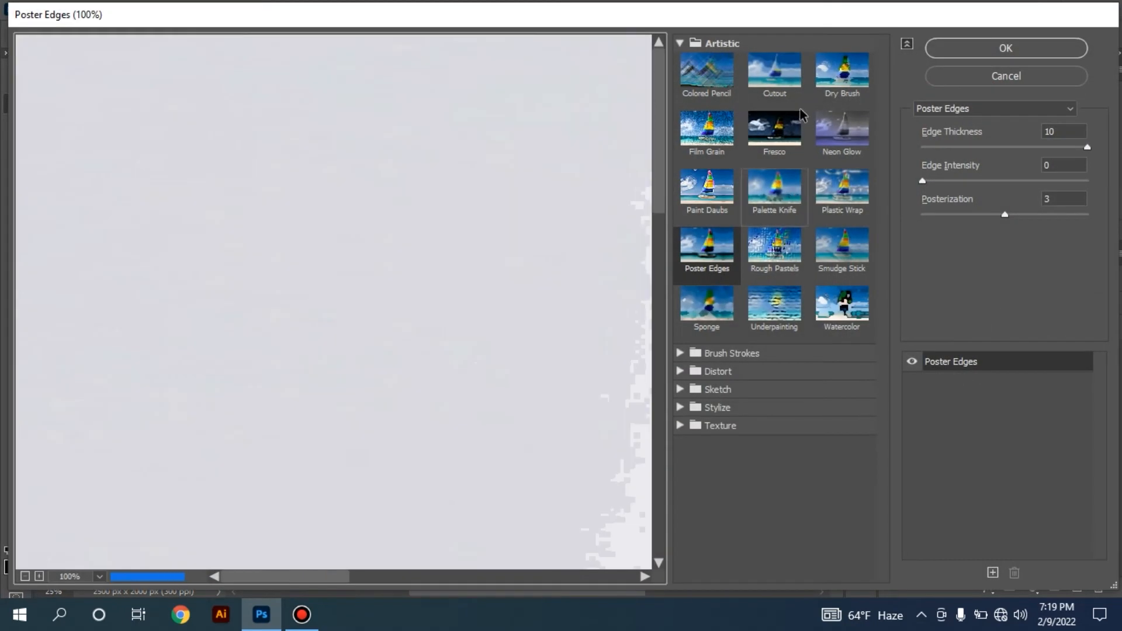
pyautogui.moveTo(597, 284); pyautogui.dragTo(311, 275)
pyautogui.moveTo(555, 292); pyautogui.dragTo(283, 286)
pyautogui.moveTo(445, 319); pyautogui.dragTo(466, 287)
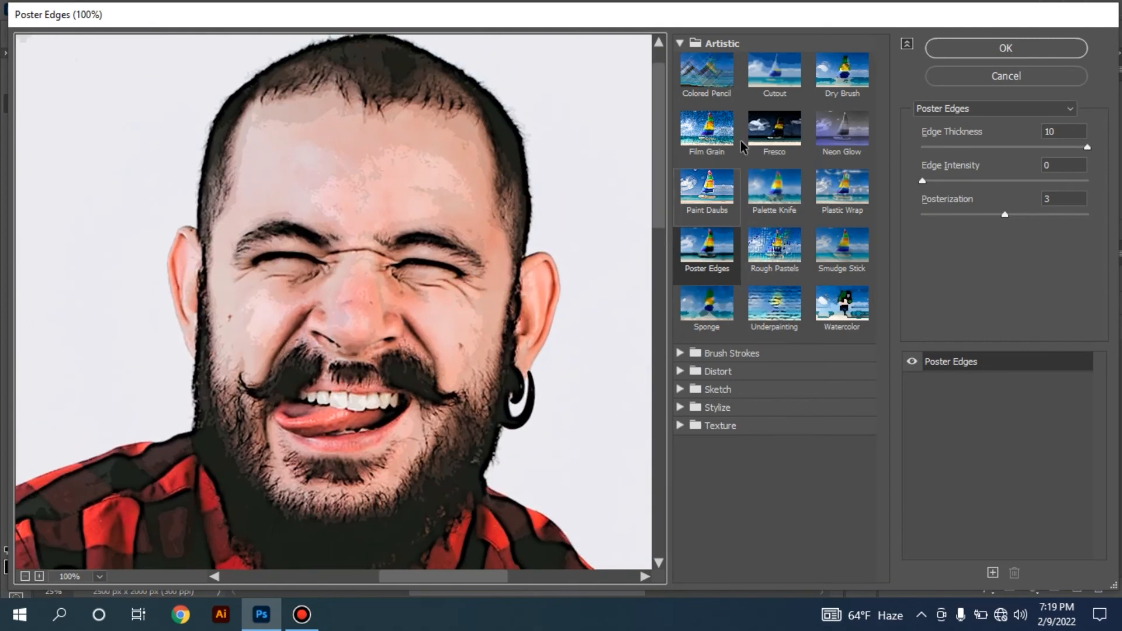
pyautogui.click(708, 258)
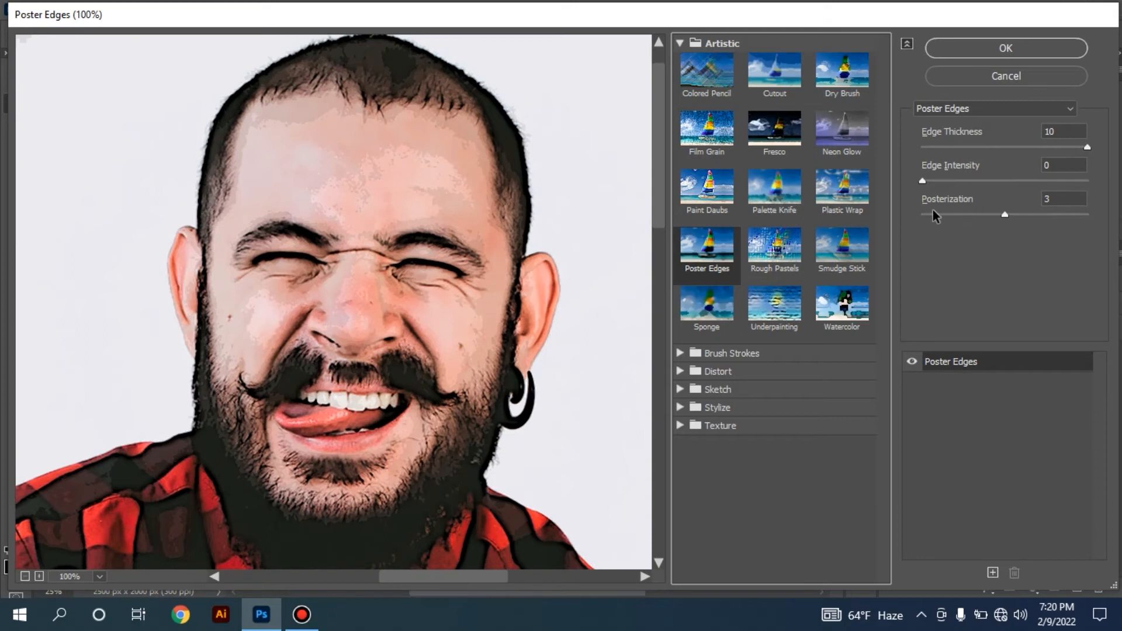
pyautogui.click(1061, 201)
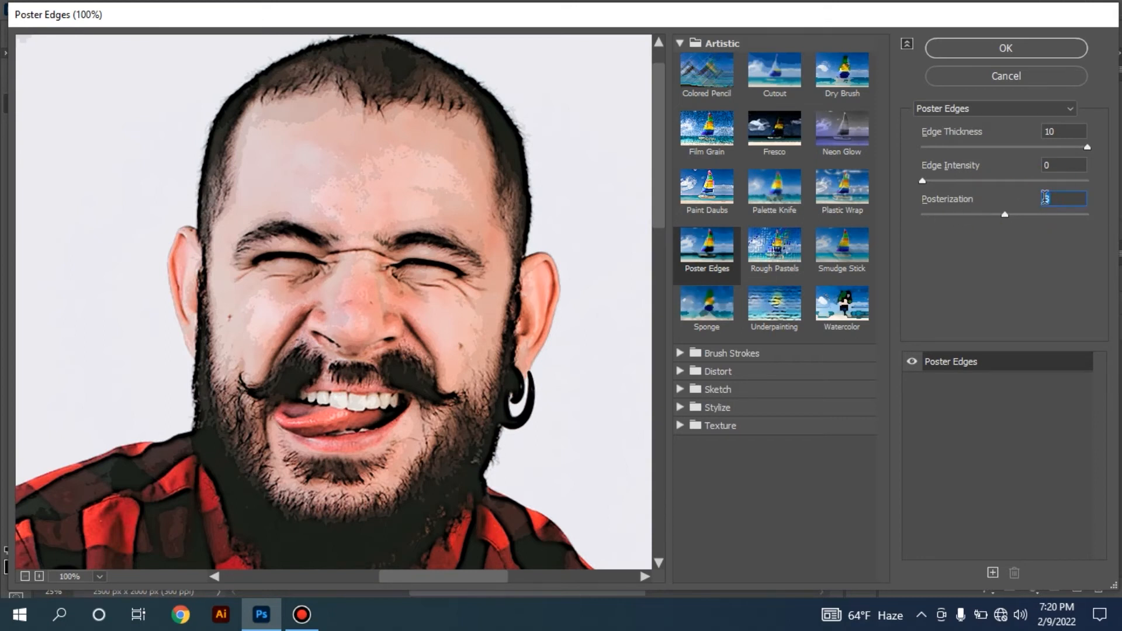
pyautogui.click(1010, 49)
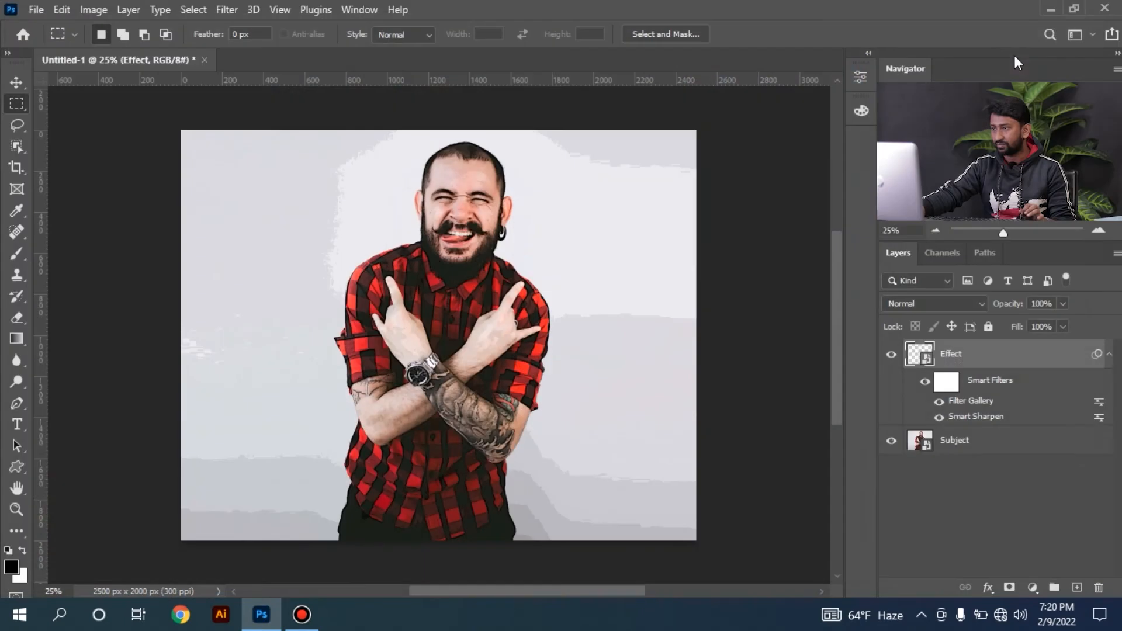
# Step: Compare the filtered face with the original by showing only the Subject layer, and restore the Effect layer's visibility
pyautogui.keyDown('ctrl'); pyautogui.click(482, 260); pyautogui.keyUp('ctrl')
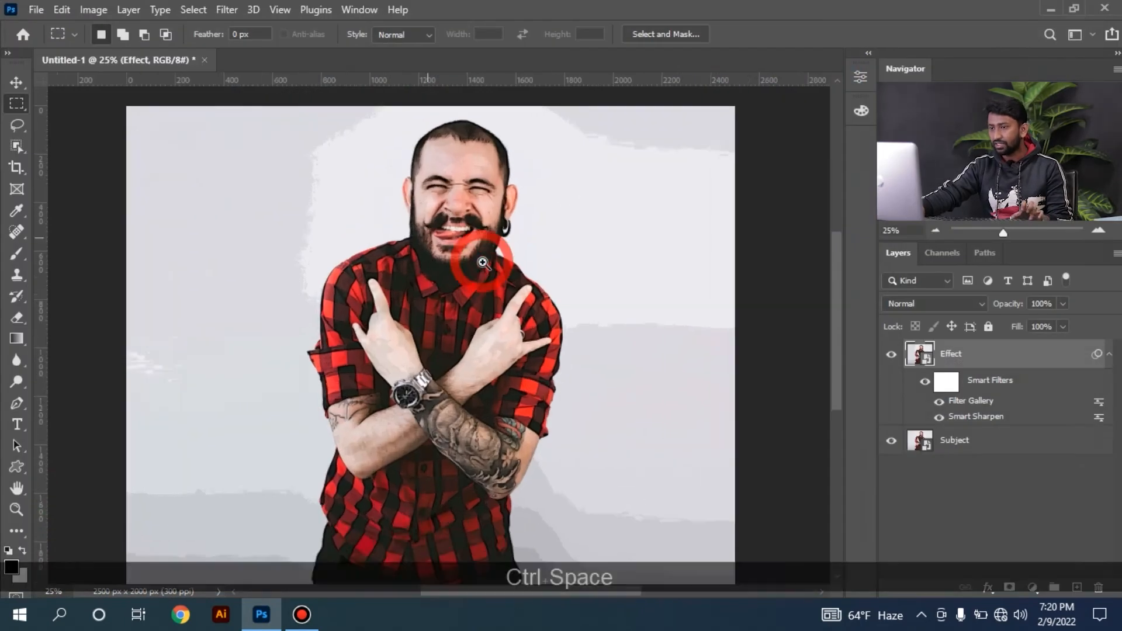
pyautogui.keyDown('ctrl'); pyautogui.click(483, 260); pyautogui.keyUp('ctrl')
pyautogui.moveTo(495, 252); pyautogui.dragTo(497, 369)
pyautogui.keyDown('ctrl'); pyautogui.click(479, 257); pyautogui.keyUp('ctrl')
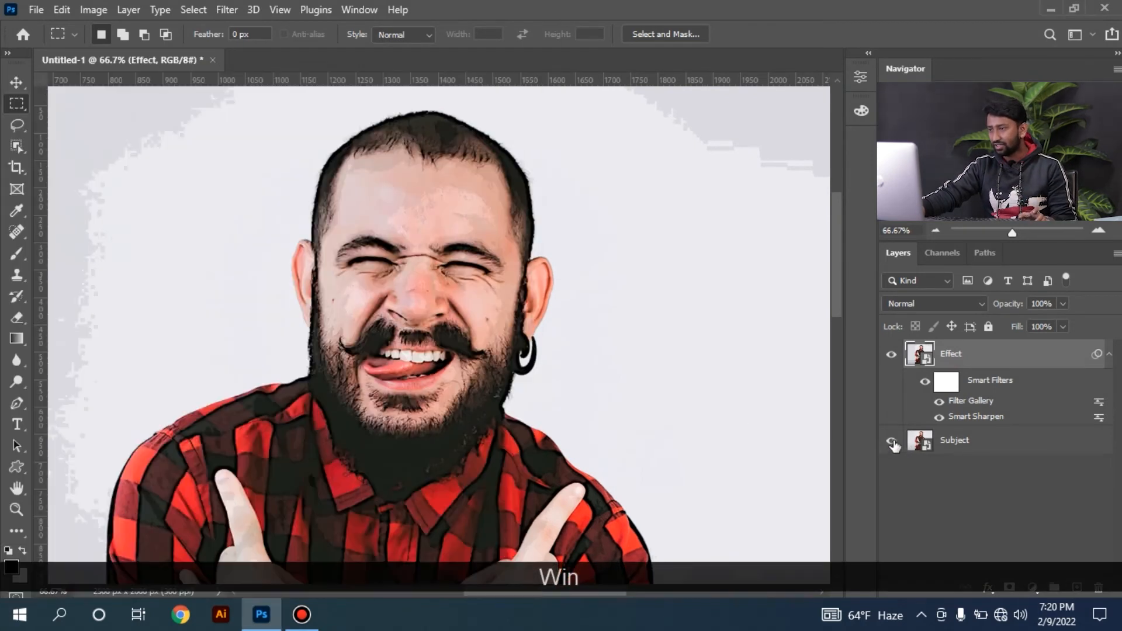
pyautogui.keyDown('alt'); pyautogui.click(892, 442); pyautogui.keyUp('alt')
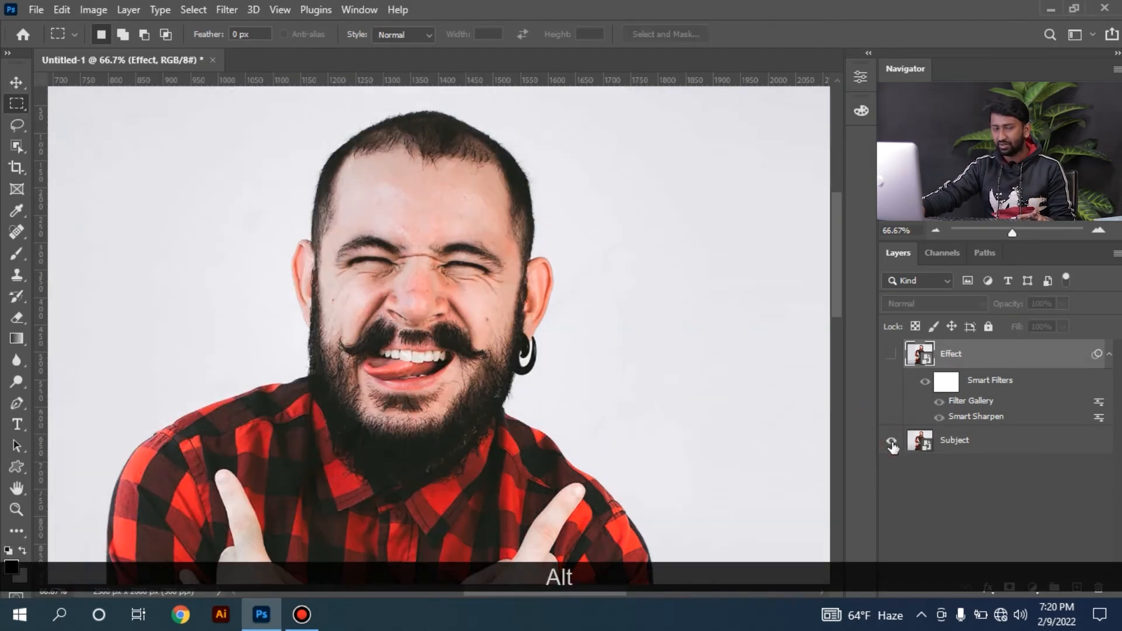
pyautogui.keyDown('alt'); pyautogui.click(891, 442); pyautogui.keyUp('alt')
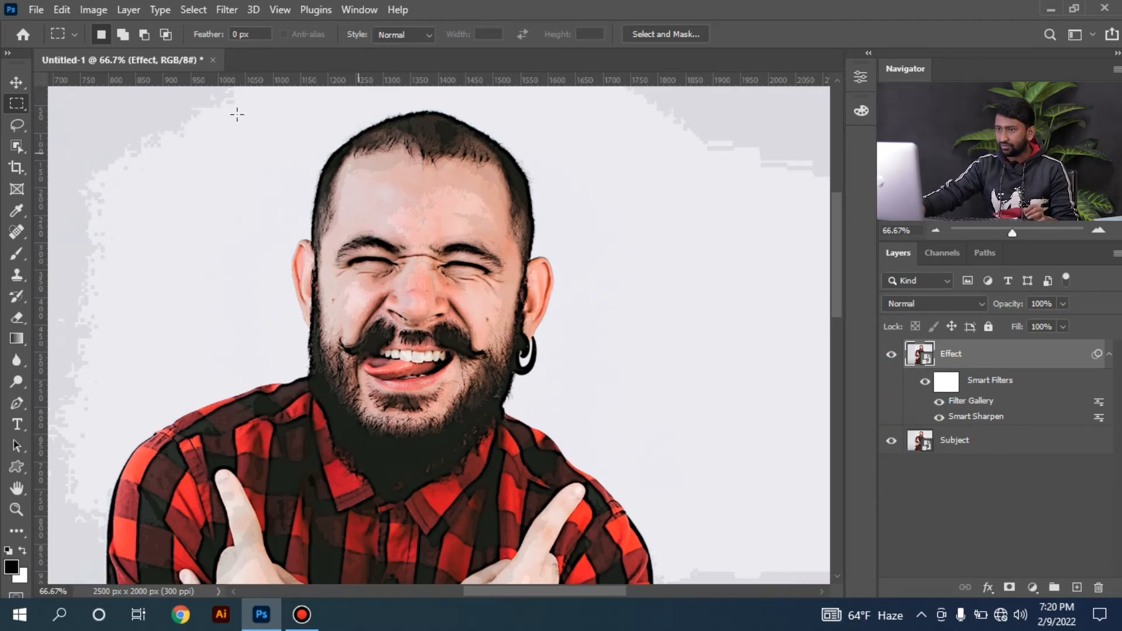
# Step: Apply Oil Paint to the Effect layer with Stylization 5.0, Cleanliness 3.0, Scale 0.1, Bristle Detail 0.0 and Lighting off
pyautogui.click(225, 10)
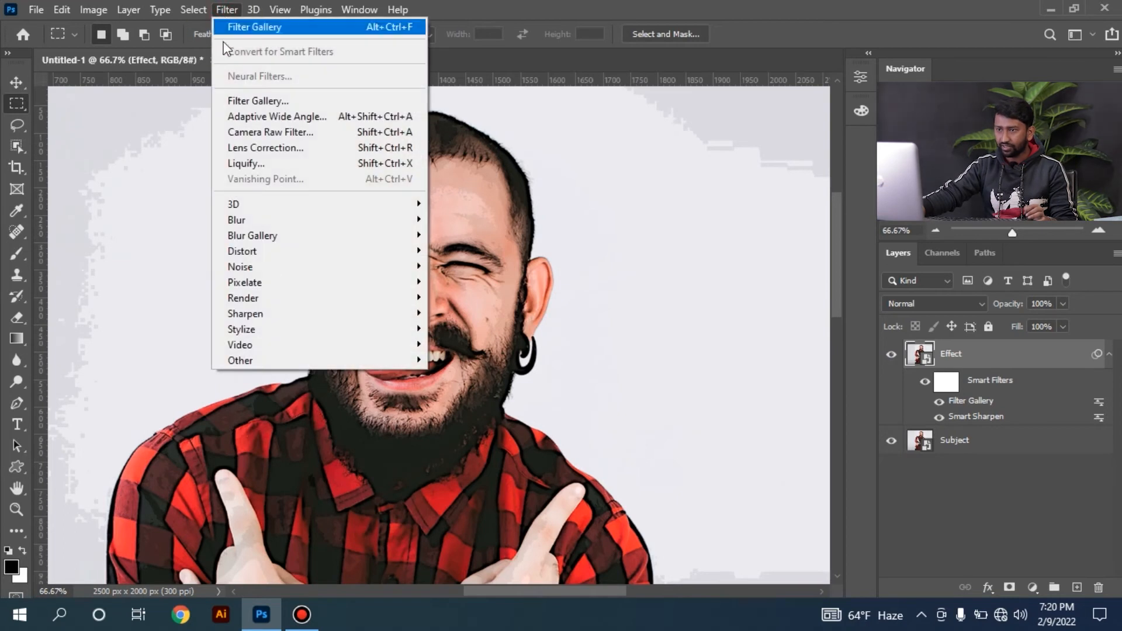
pyautogui.moveTo(308, 329)
pyautogui.click(491, 391)
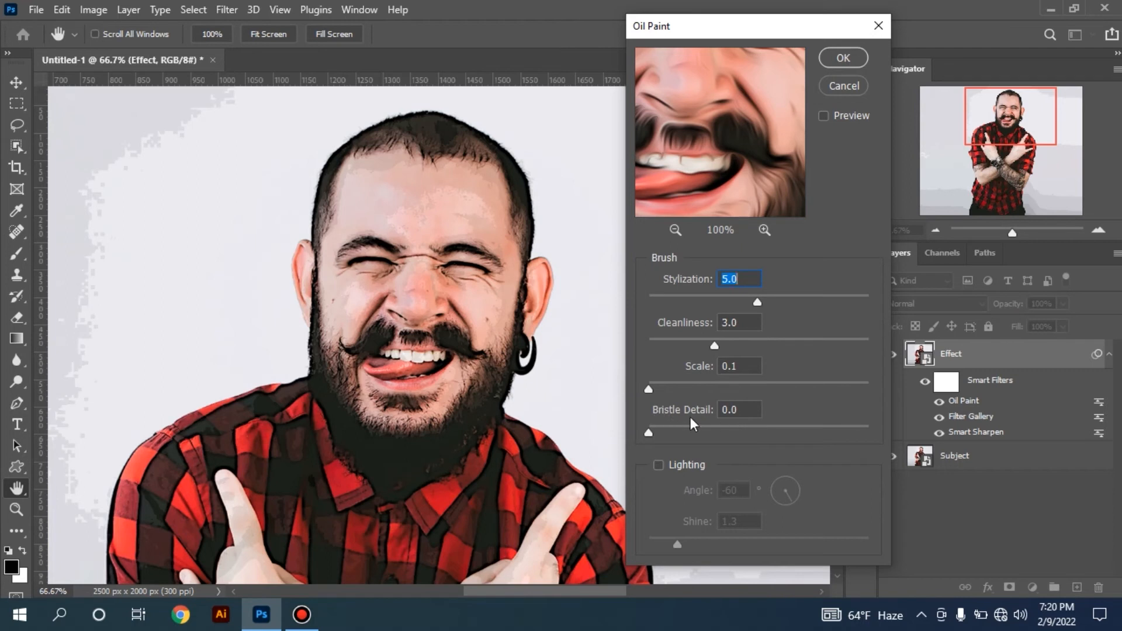
pyautogui.moveTo(726, 101); pyautogui.dragTo(737, 160)
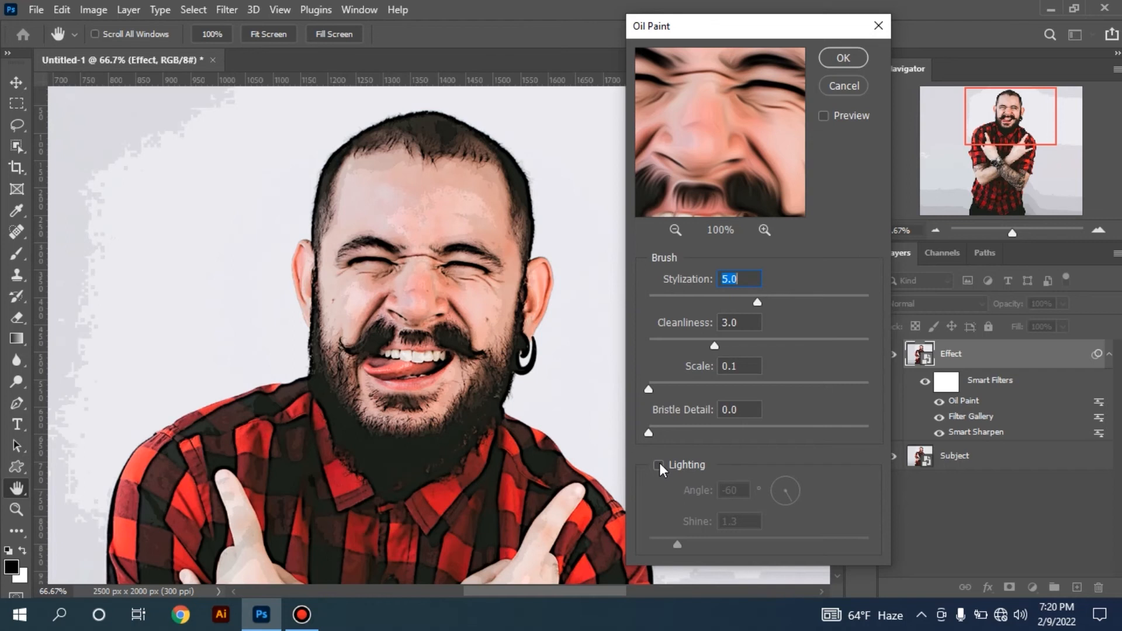
pyautogui.click(659, 464)
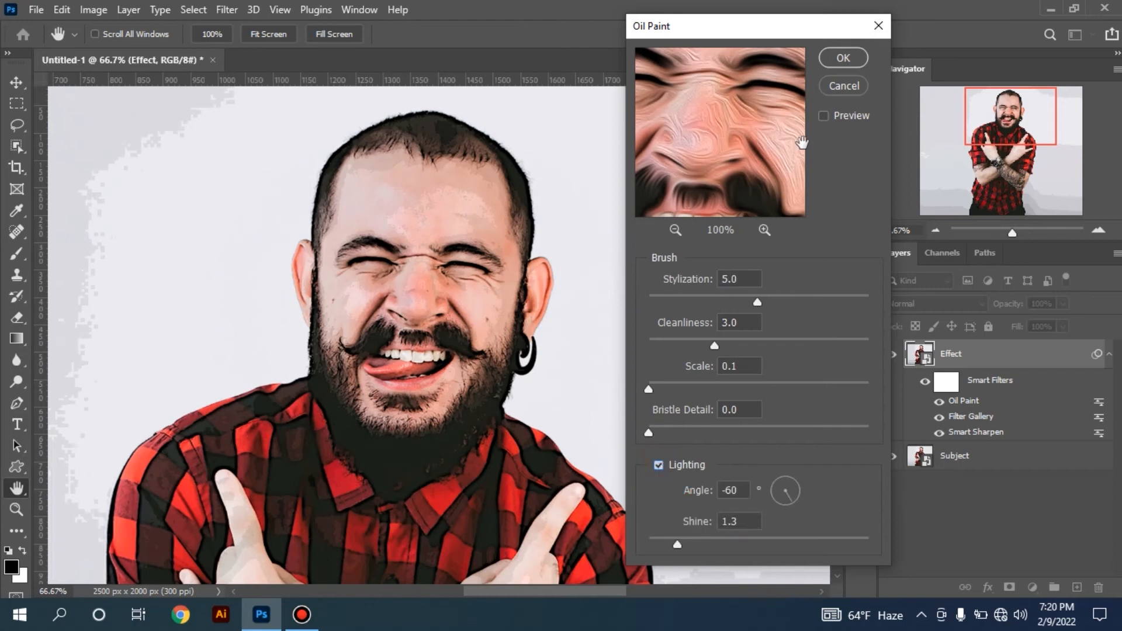
pyautogui.moveTo(753, 105); pyautogui.dragTo(757, 141)
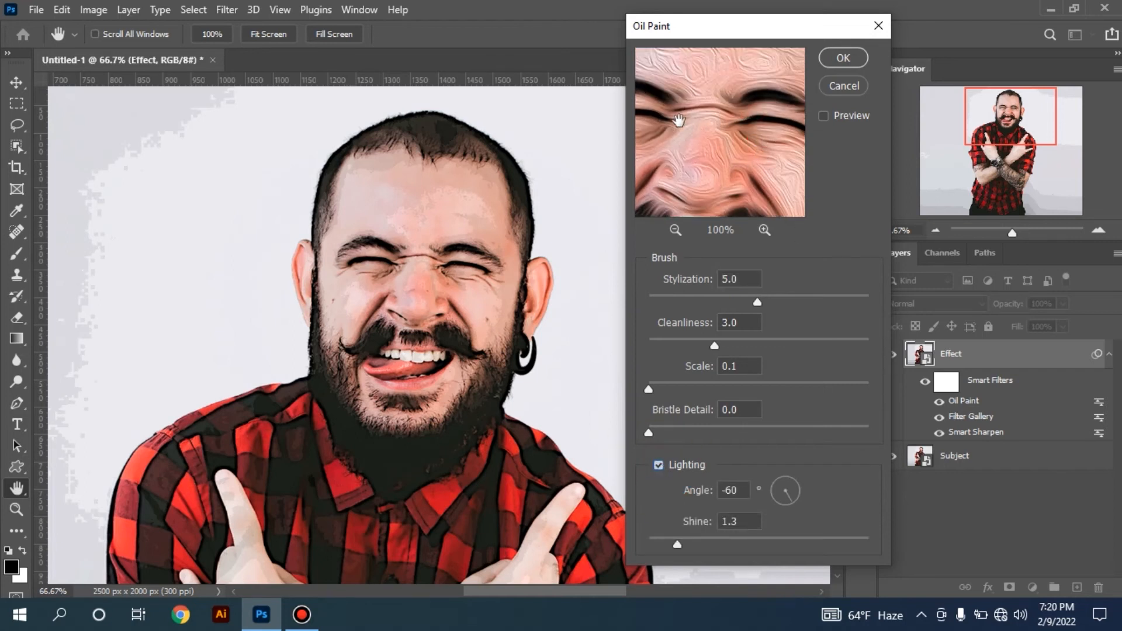
pyautogui.click(682, 467)
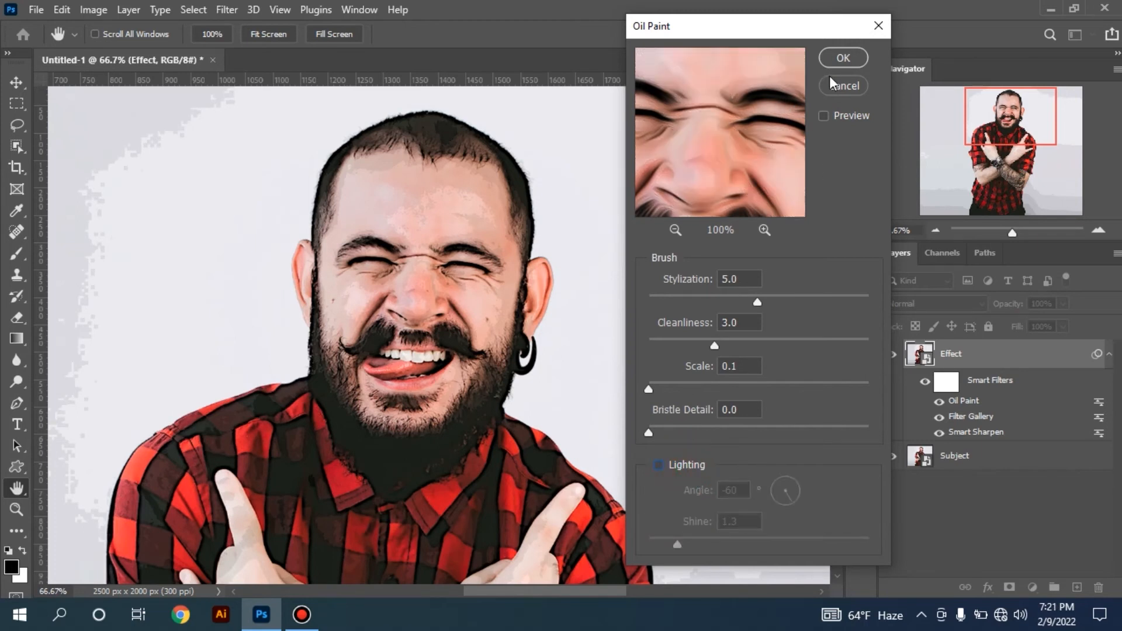
pyautogui.click(843, 58)
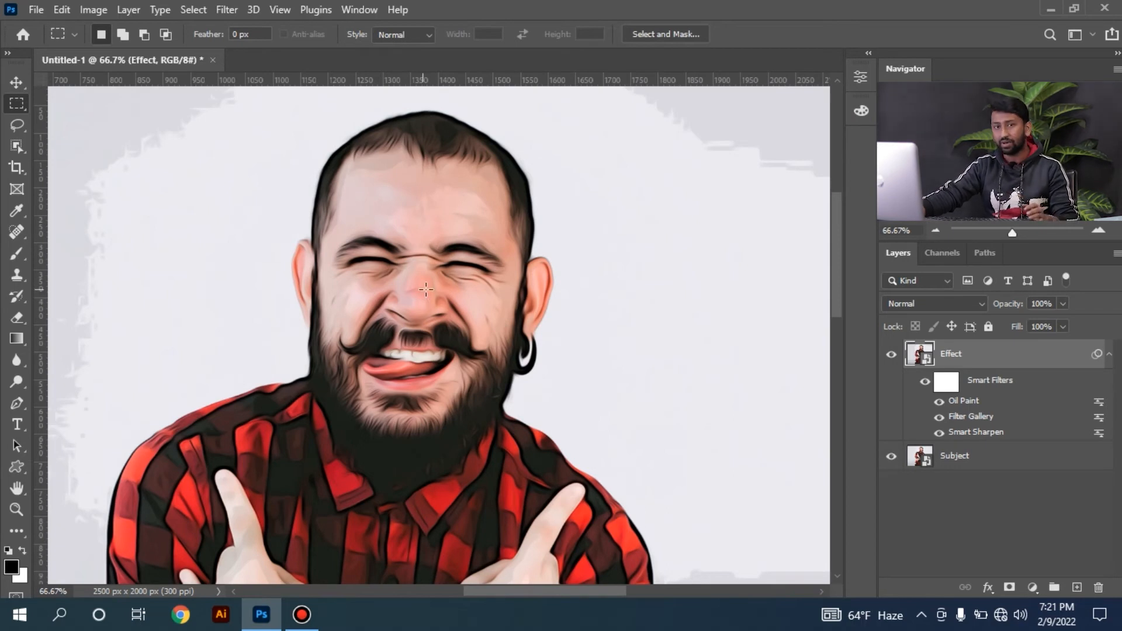
# Step: Apply Surface Blur to the Effect layer with a Radius of 20 pixels and a Threshold of 10 levels
pyautogui.click(230, 13)
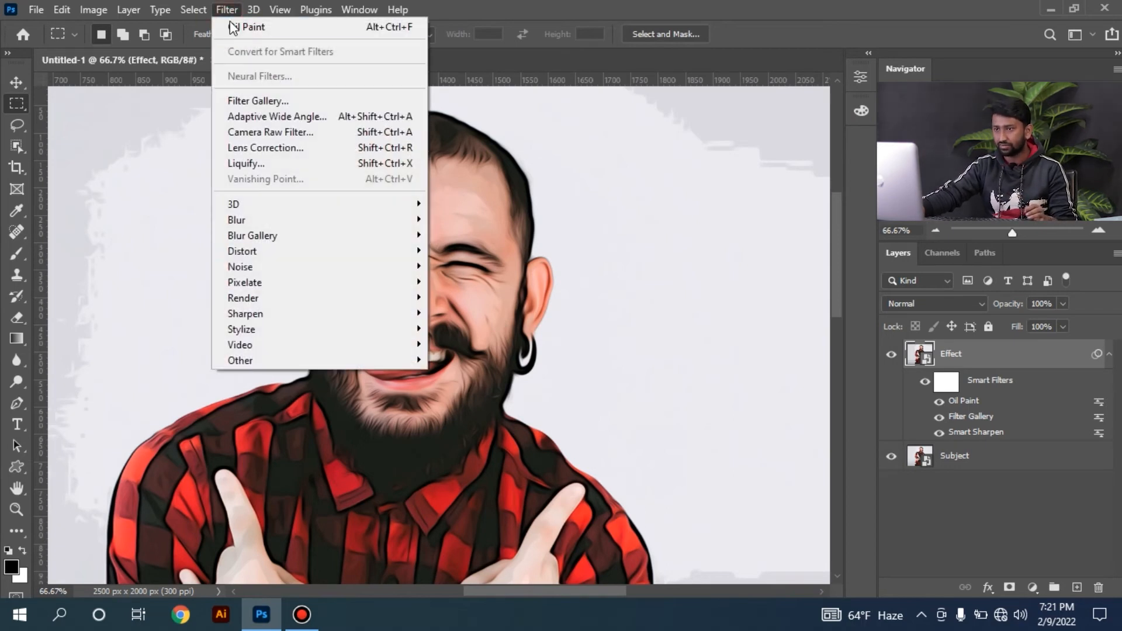
pyautogui.click(263, 220)
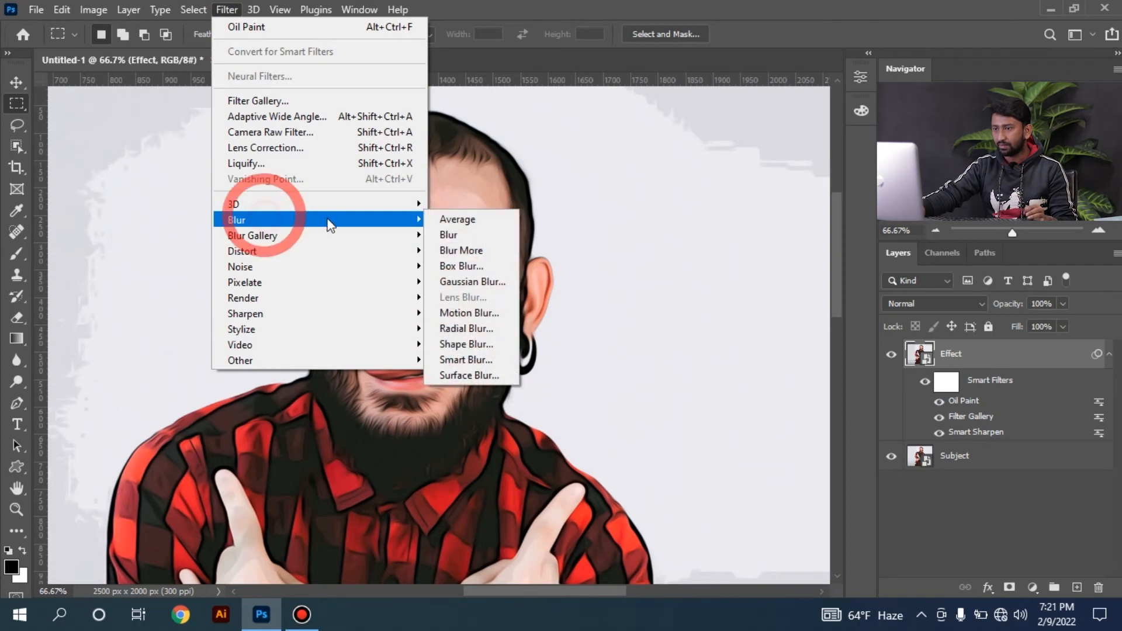
pyautogui.click(473, 375)
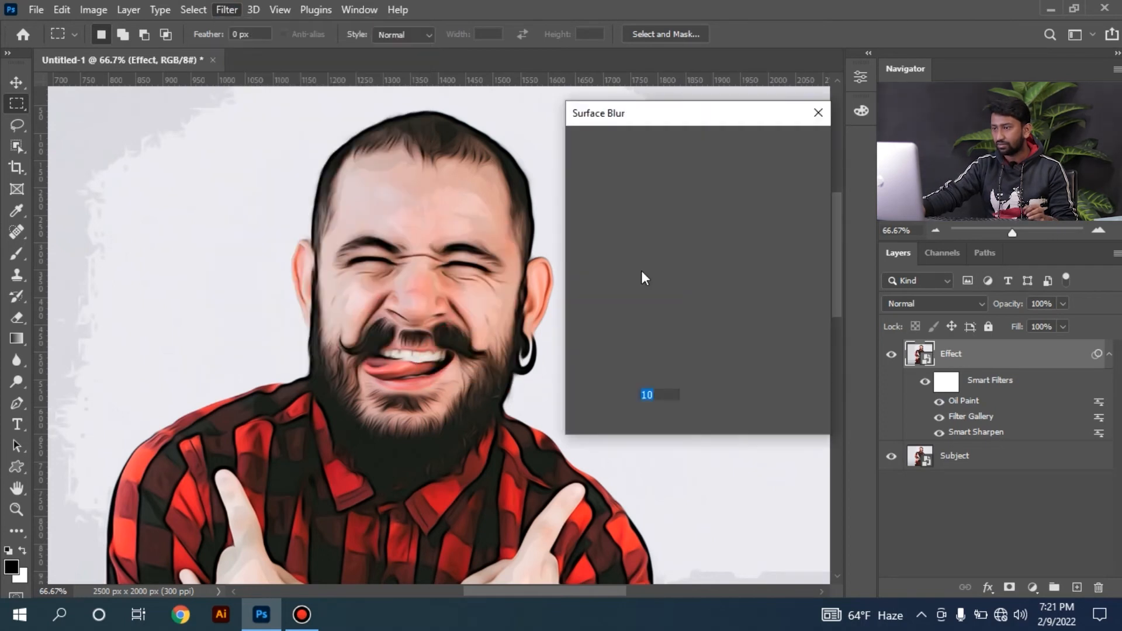
pyautogui.moveTo(713, 115)
pyautogui.mouseDown()
pyautogui.moveTo(687, 128)
pyautogui.moveTo(713, 133)
pyautogui.mouseUp()
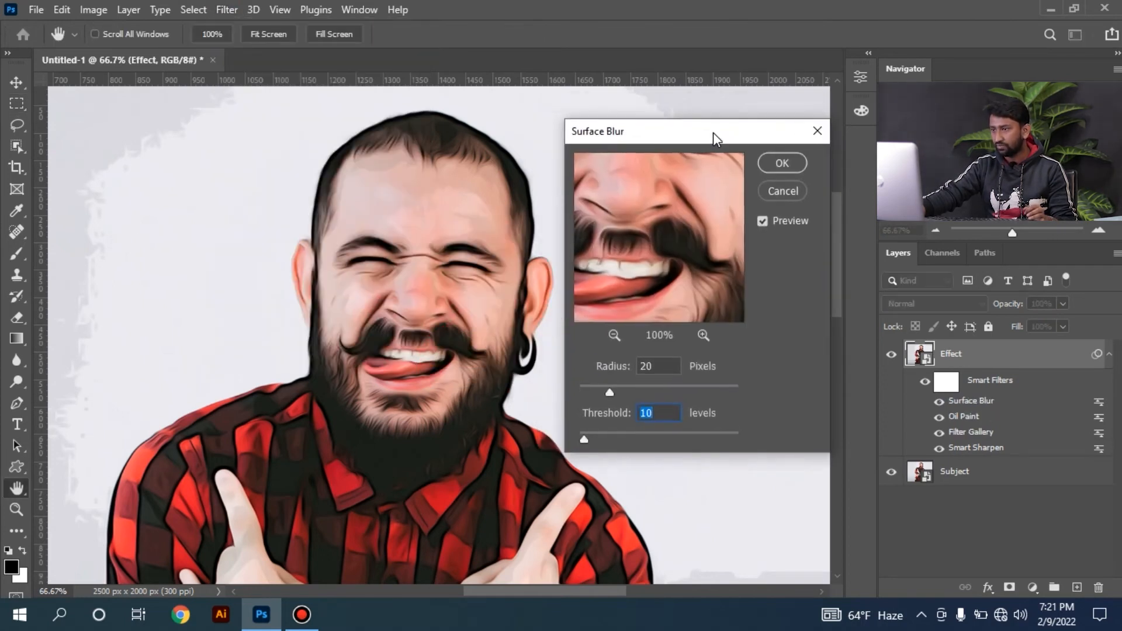
pyautogui.click(635, 394)
pyautogui.click(672, 411)
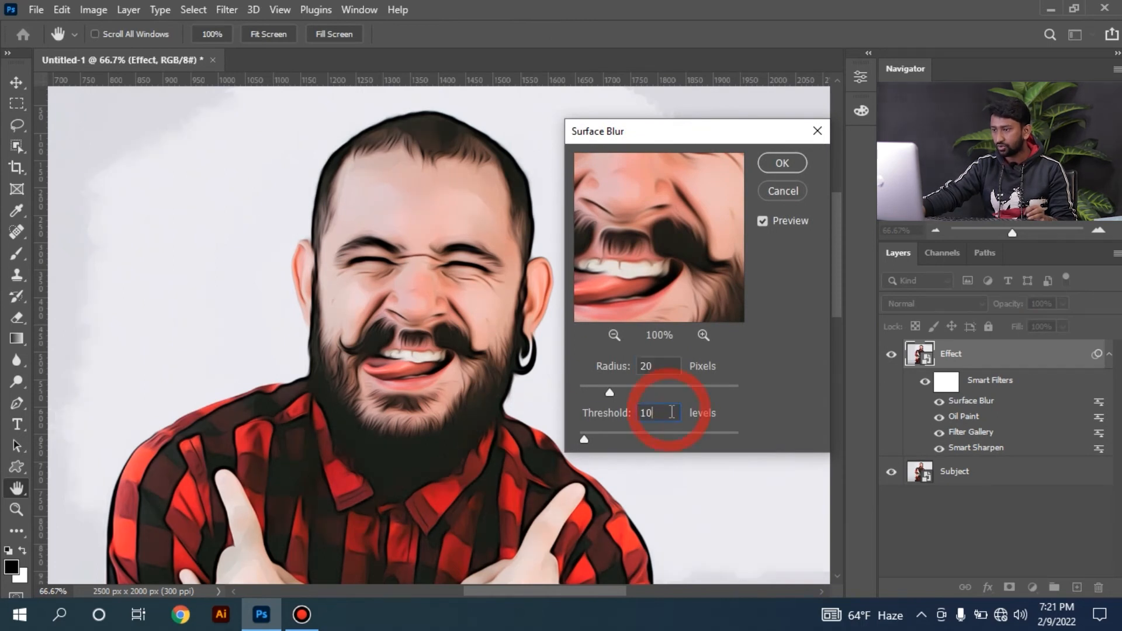
pyautogui.click(783, 163)
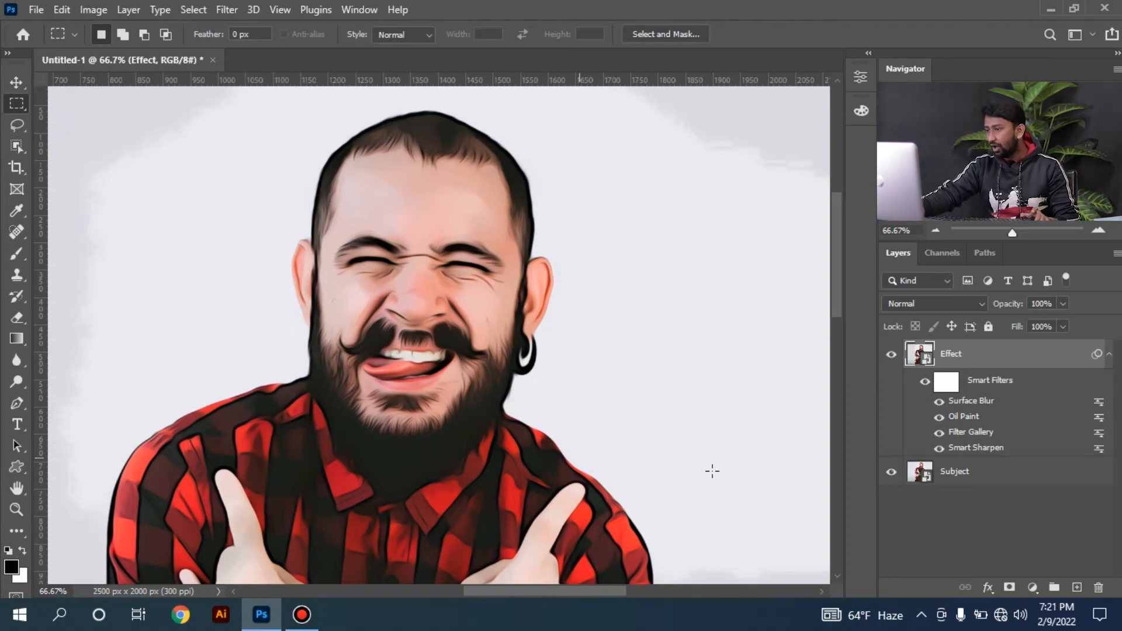
# Step: Duplicate the Filter Gallery smart filter above Surface Blur and place a copy of Oil Paint above that
pyautogui.press('alt')
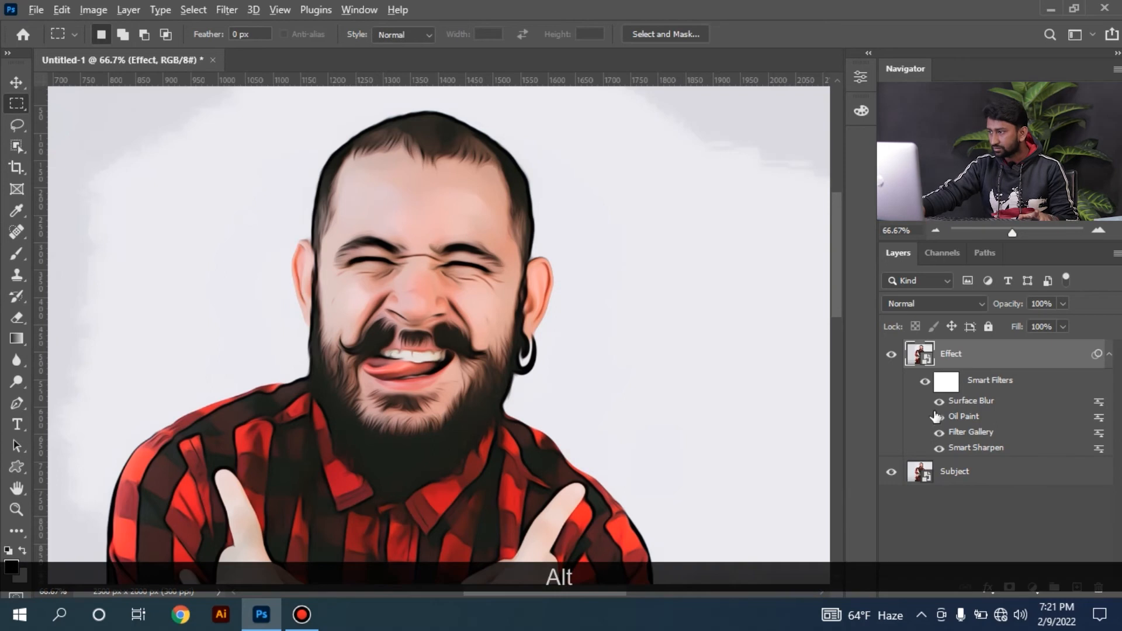
pyautogui.click(980, 436)
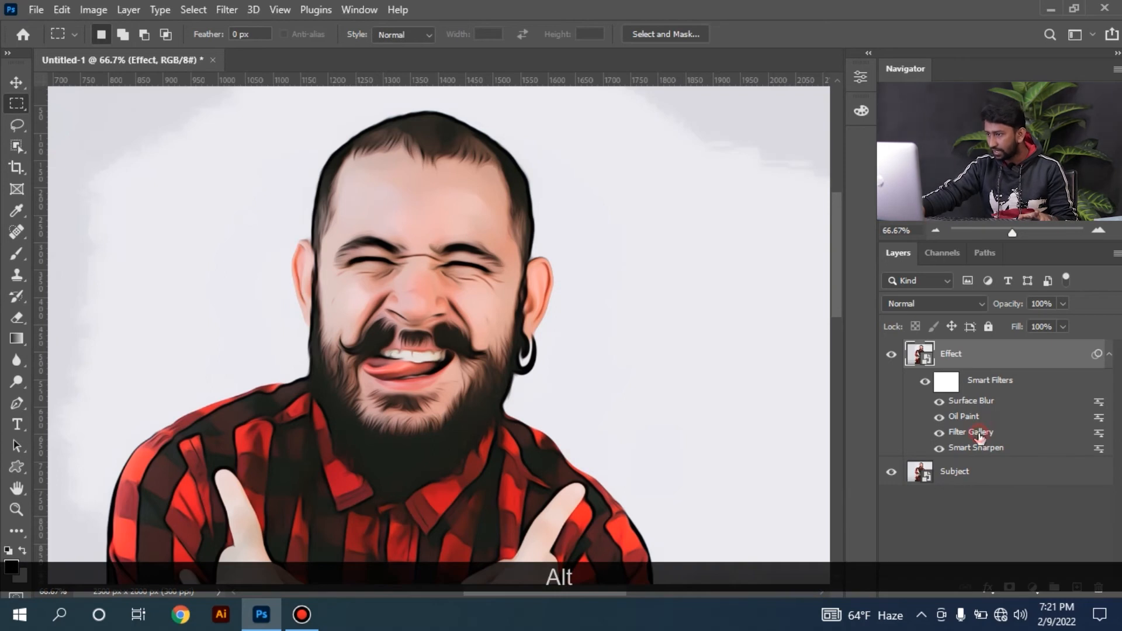
pyautogui.moveTo(980, 438); pyautogui.dragTo(972, 391)
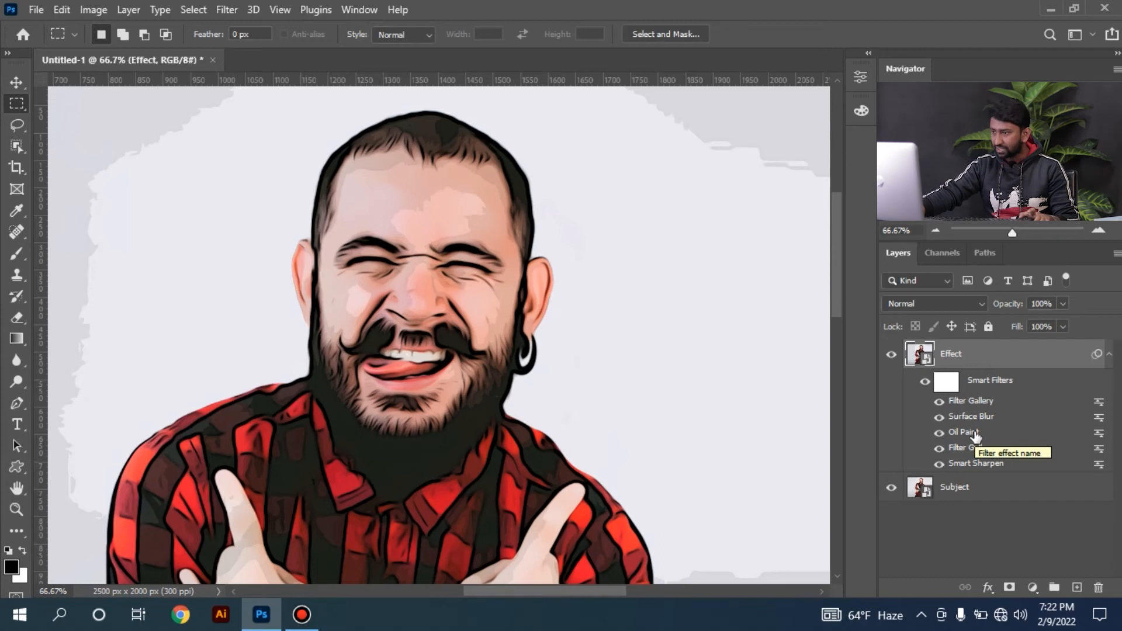
pyautogui.moveTo(975, 436); pyautogui.dragTo(978, 398)
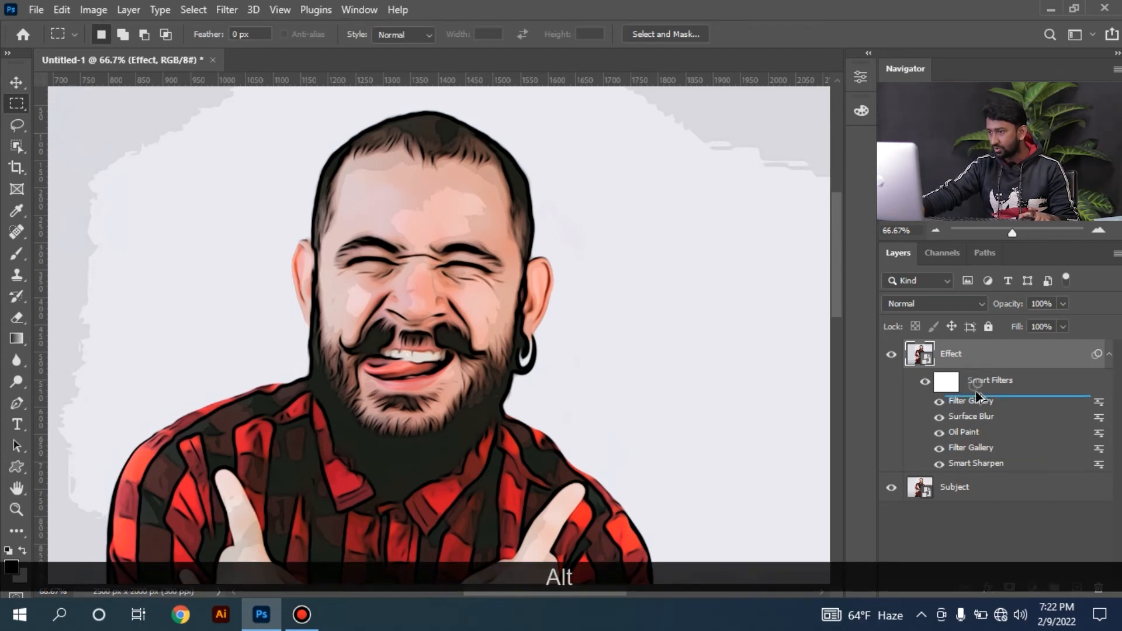
pyautogui.moveTo(977, 396); pyautogui.dragTo(975, 393)
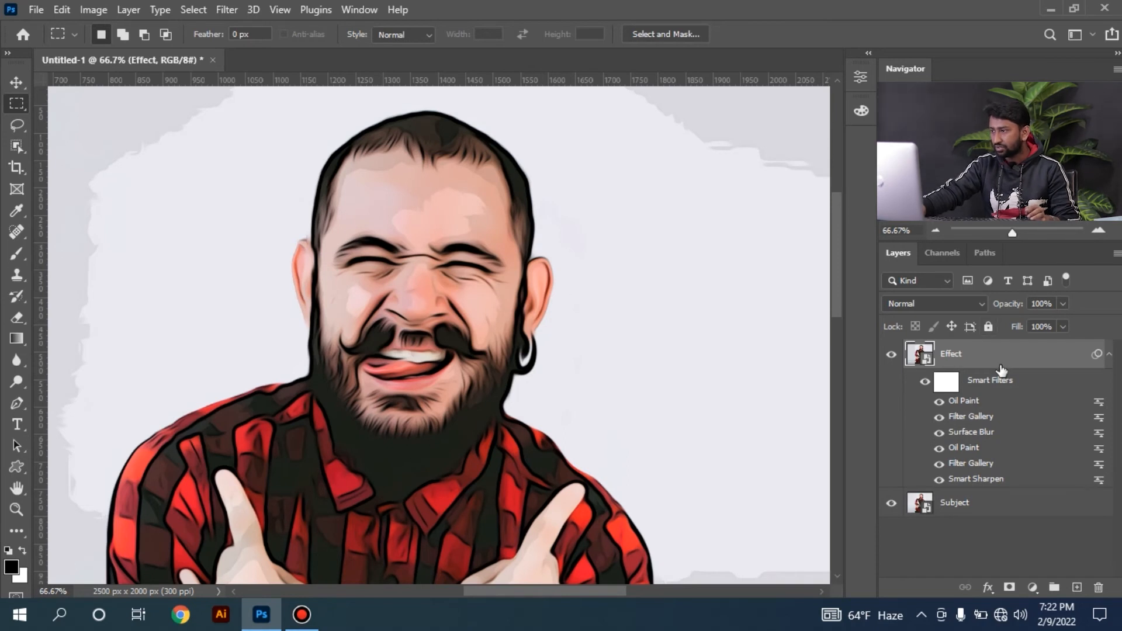
# Step: Apply Unsharp Mask to the Effect layer with Amount 200%, Radius 5.0 pixels and Threshold 5 levels
pyautogui.click(222, 10)
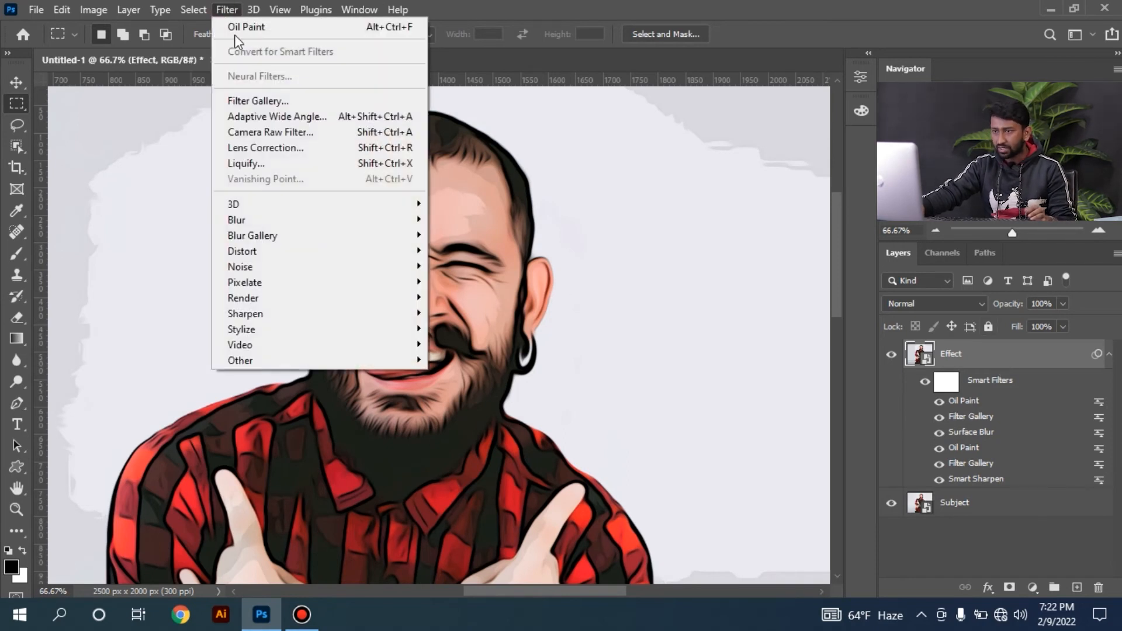
pyautogui.click(301, 316)
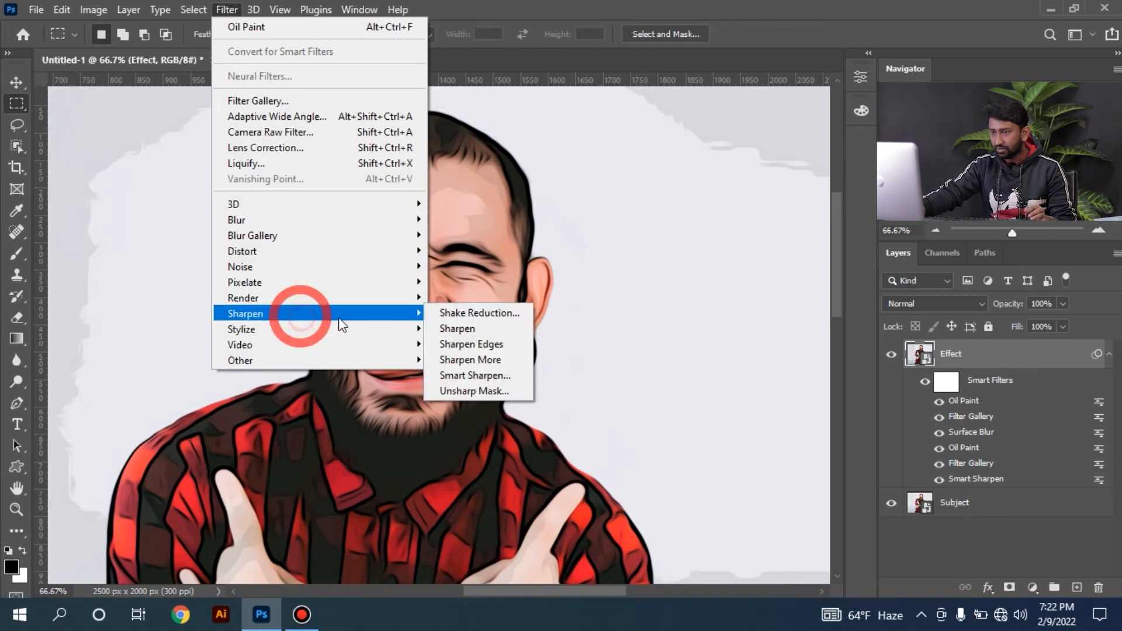
pyautogui.click(467, 392)
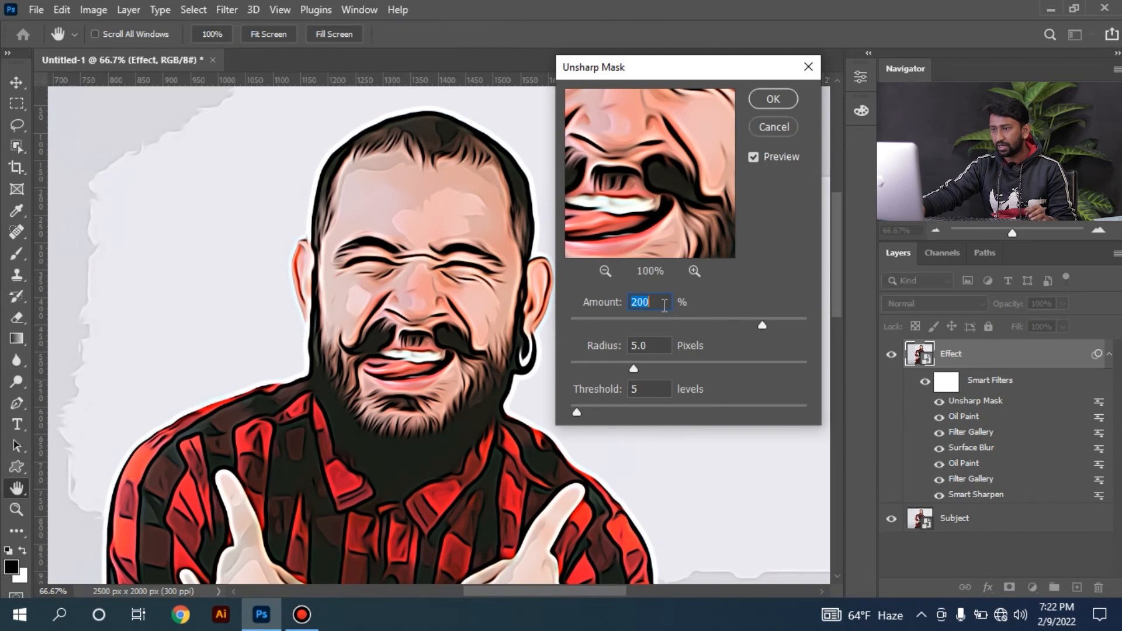
pyautogui.click(666, 344)
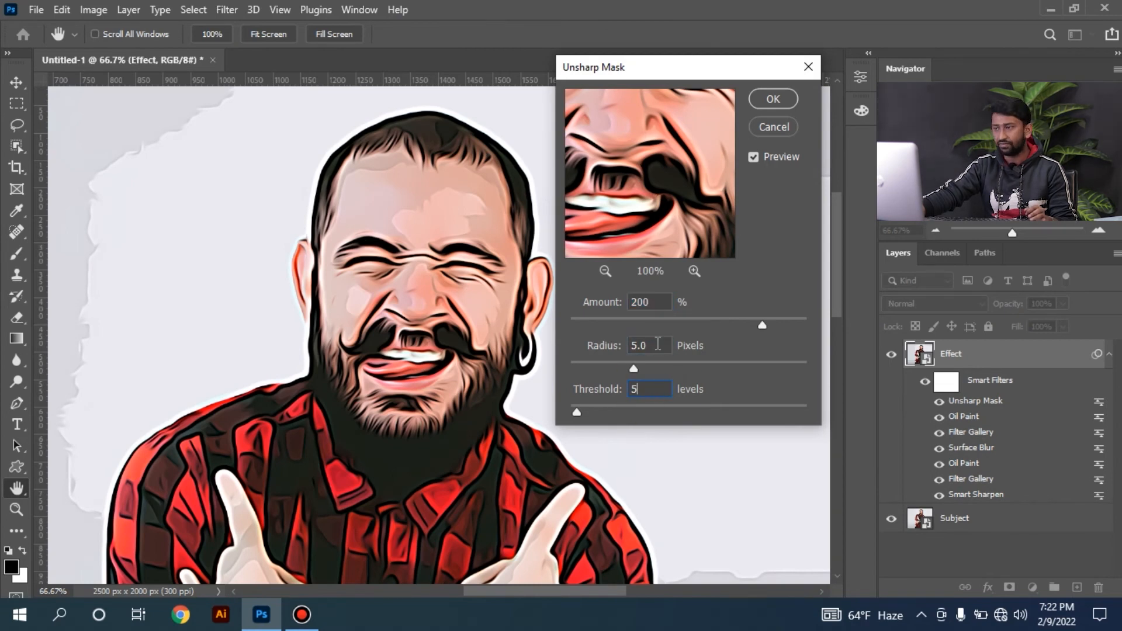
pyautogui.press('m')
pyautogui.click(769, 100)
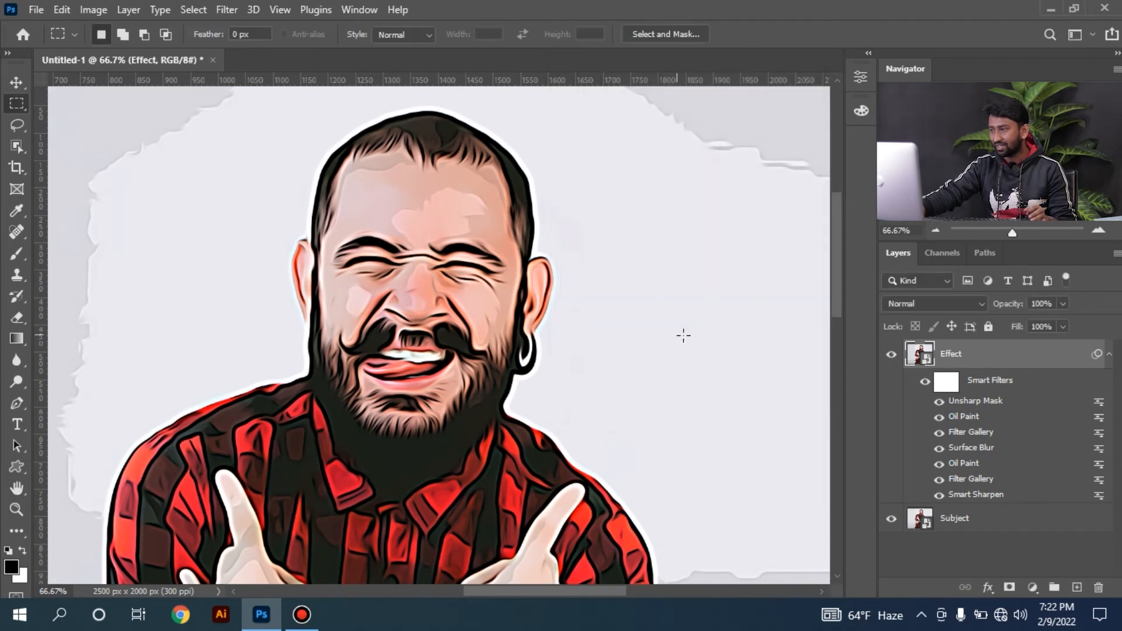
pyautogui.click(554, 249)
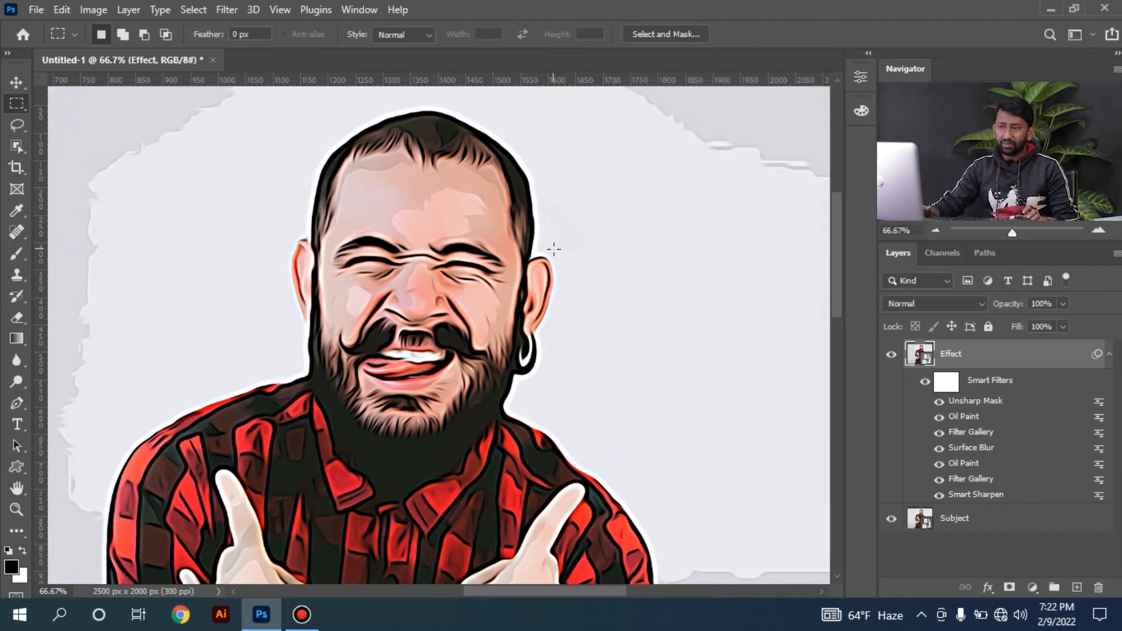
pyautogui.press('space')
pyautogui.moveTo(611, 376)
pyautogui.mouseDown()
pyautogui.moveTo(594, 348)
pyautogui.moveTo(606, 368)
pyautogui.mouseUp()
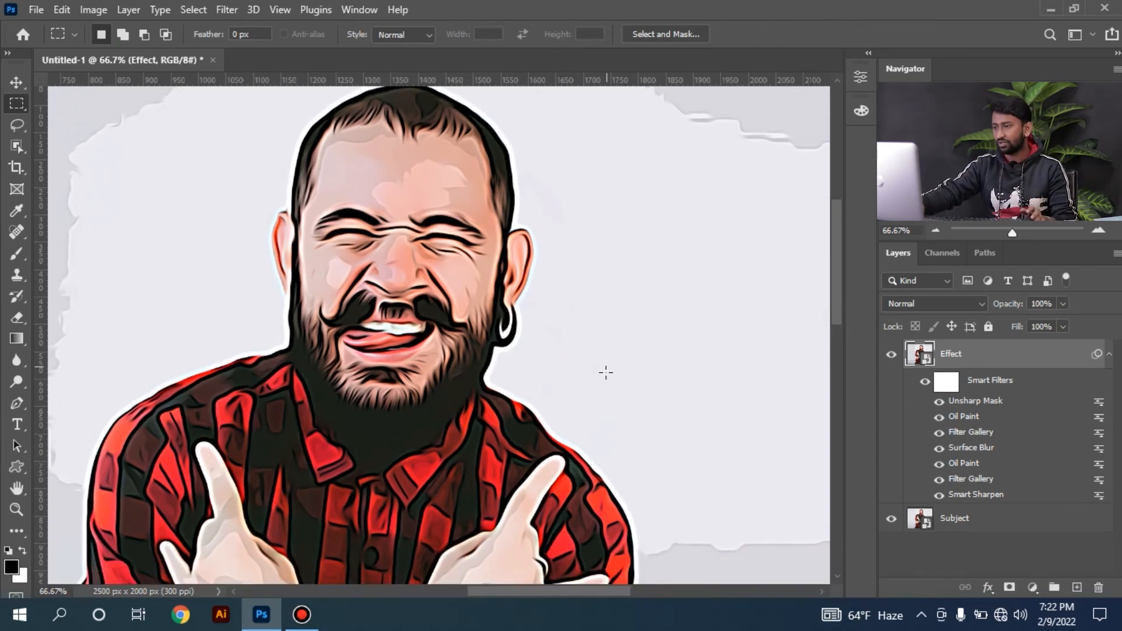
# Step: Duplicate the Subject layer, move the copy above the Effect layer and rename it Halftone
pyautogui.click(1110, 356)
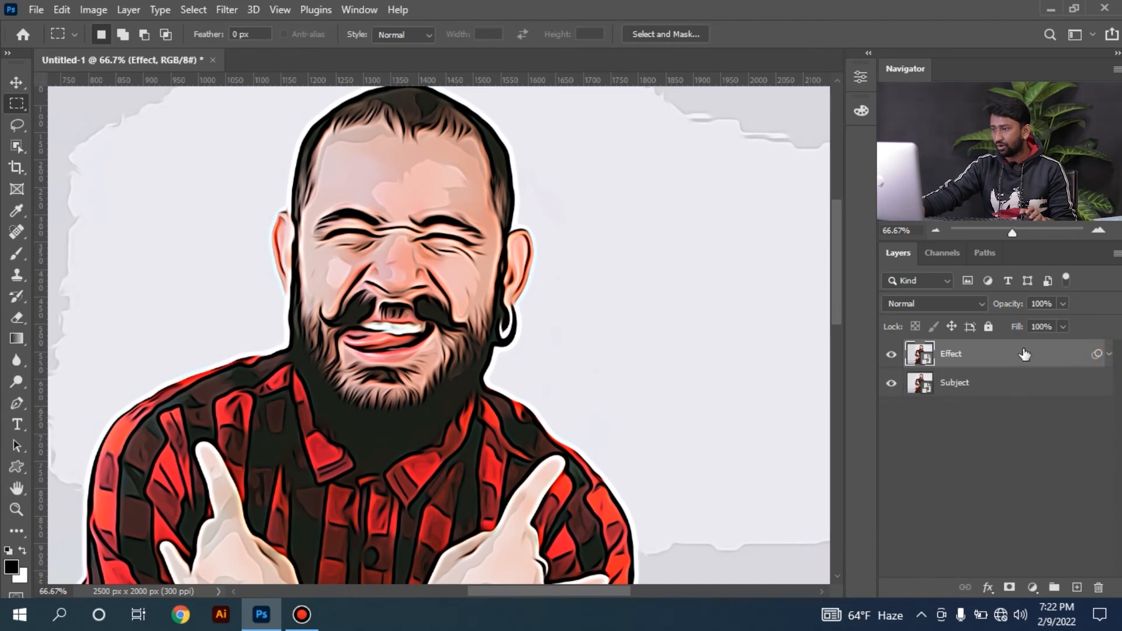
pyautogui.click(967, 386)
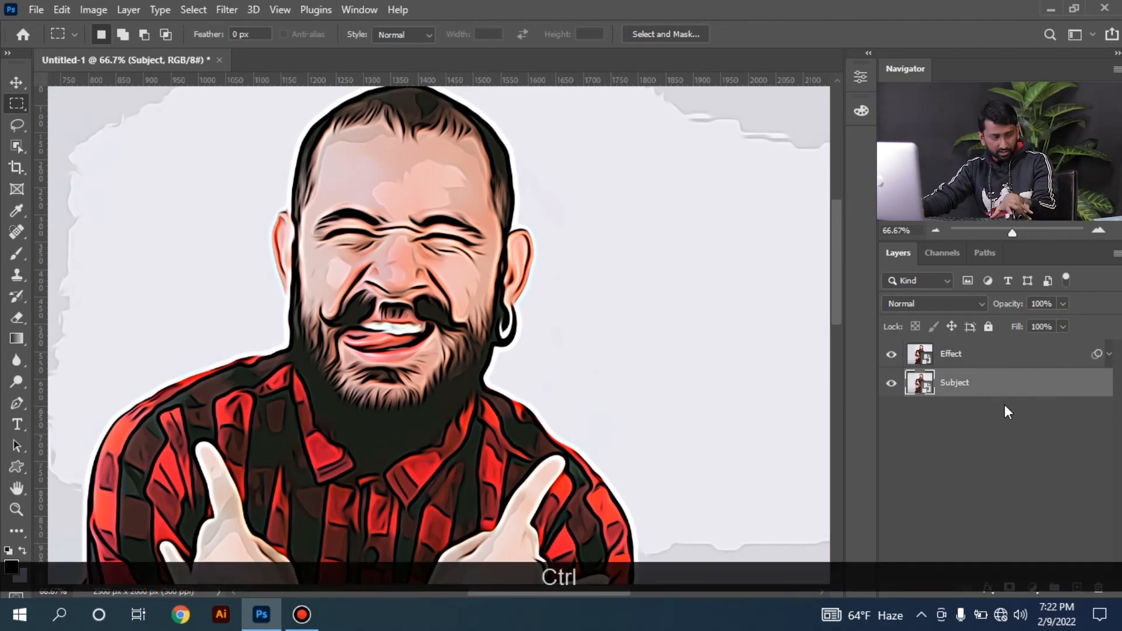
pyautogui.hotkey('ctrl', 'j')
pyautogui.moveTo(973, 383); pyautogui.dragTo(972, 349)
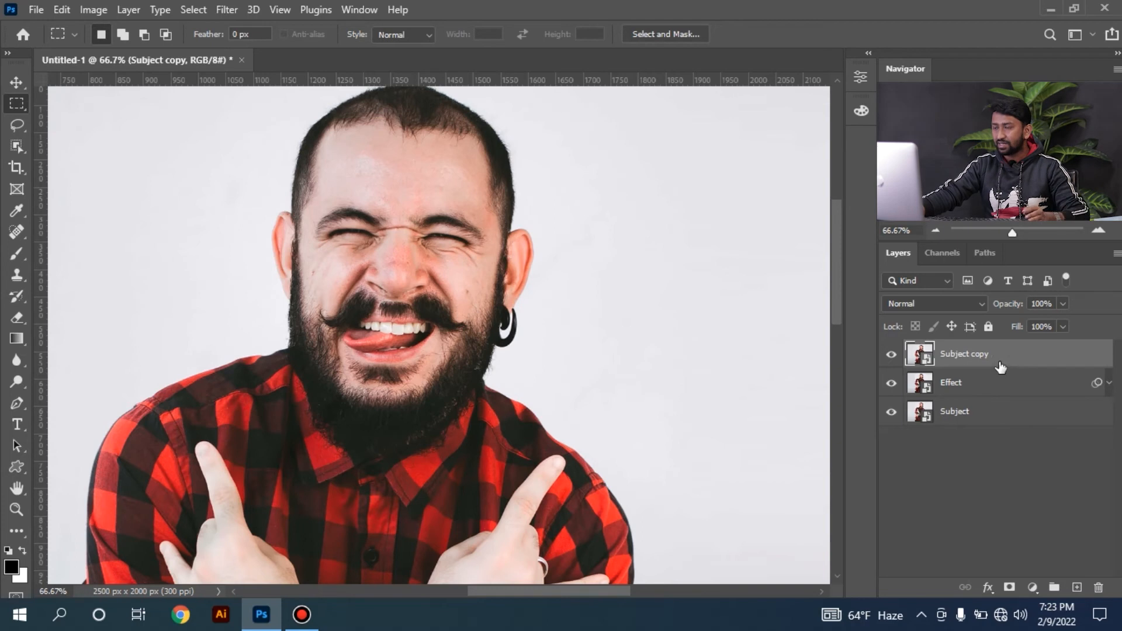
pyautogui.doubleClick(956, 354)
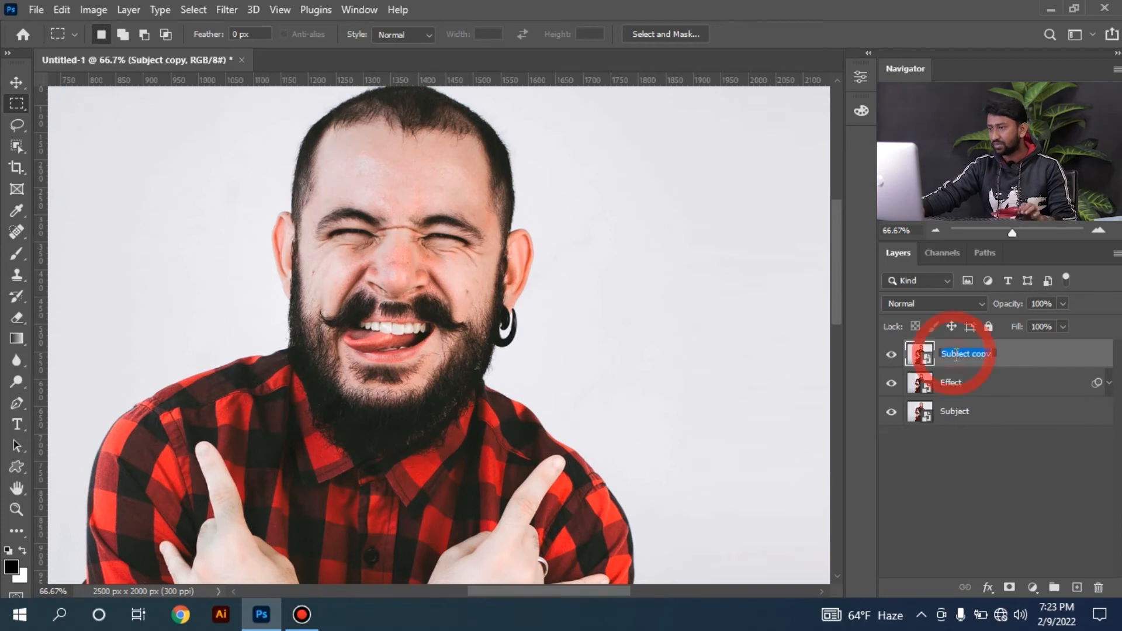
pyautogui.write('Halftone')
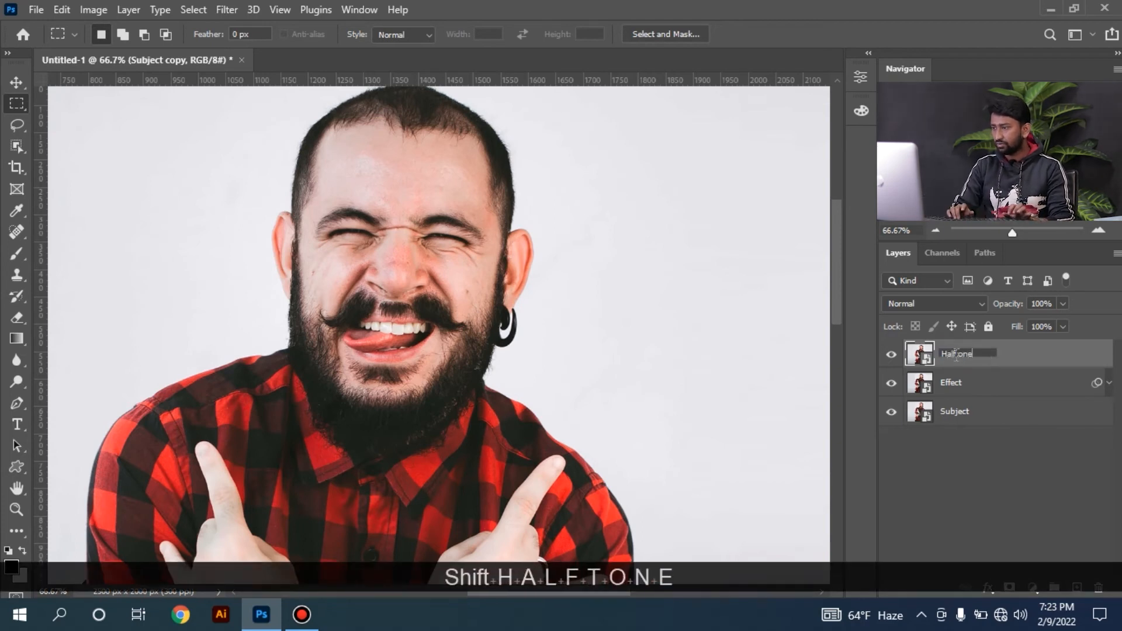
pyautogui.press('Return')
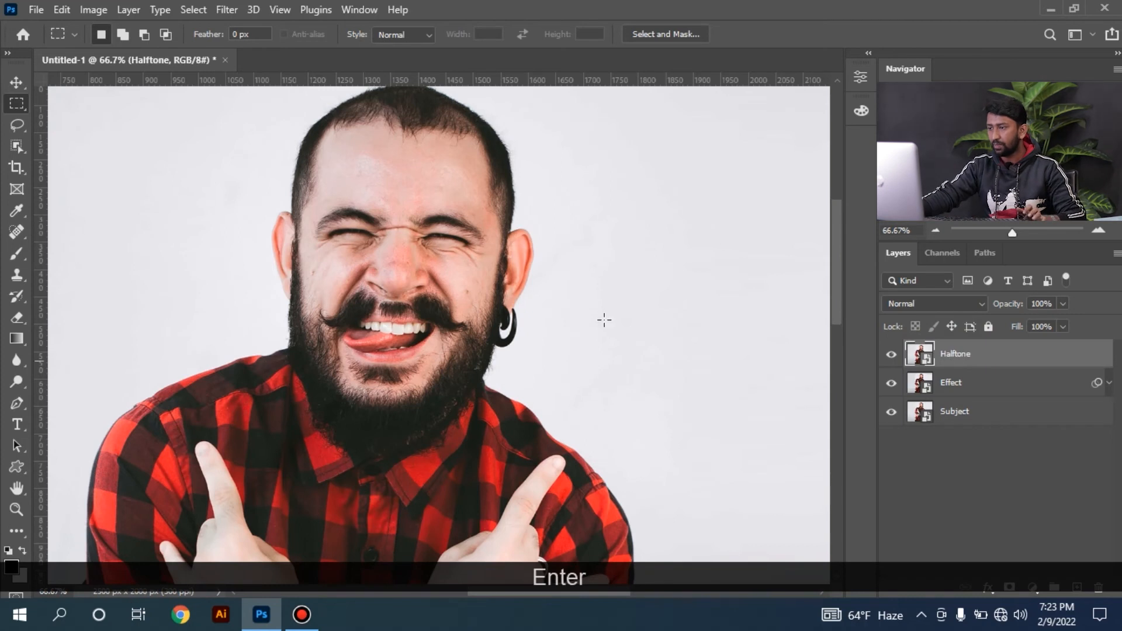
# Step: Choose the Halftone Pattern sketch filter in the Filter Gallery for the Halftone layer, previewing the man's face
pyautogui.click(227, 9)
pyautogui.click(262, 100)
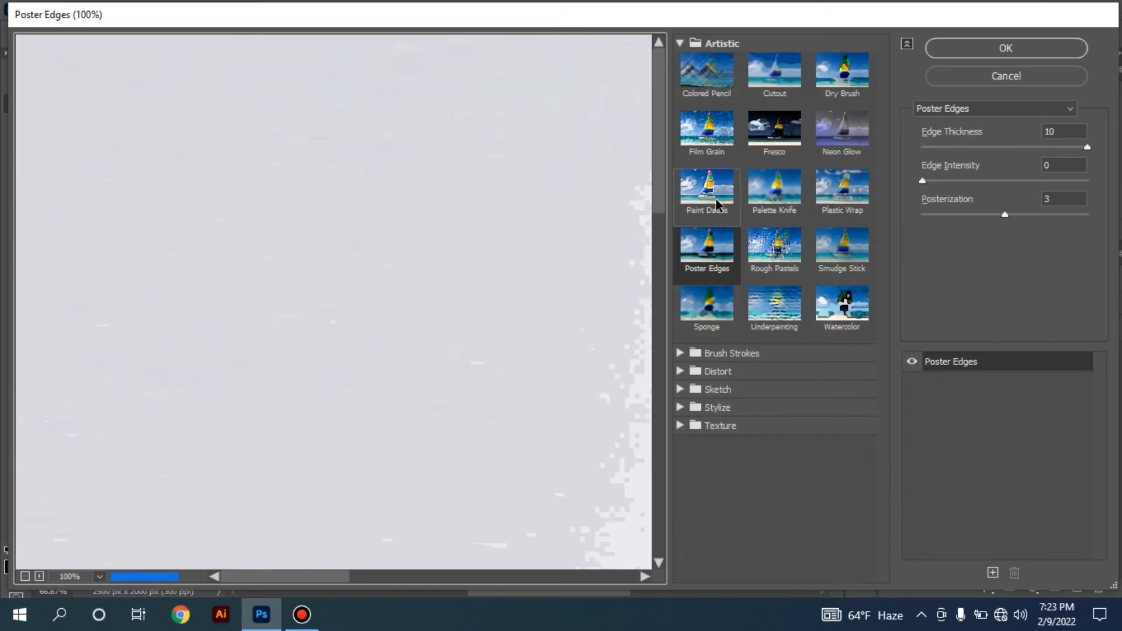
pyautogui.click(680, 43)
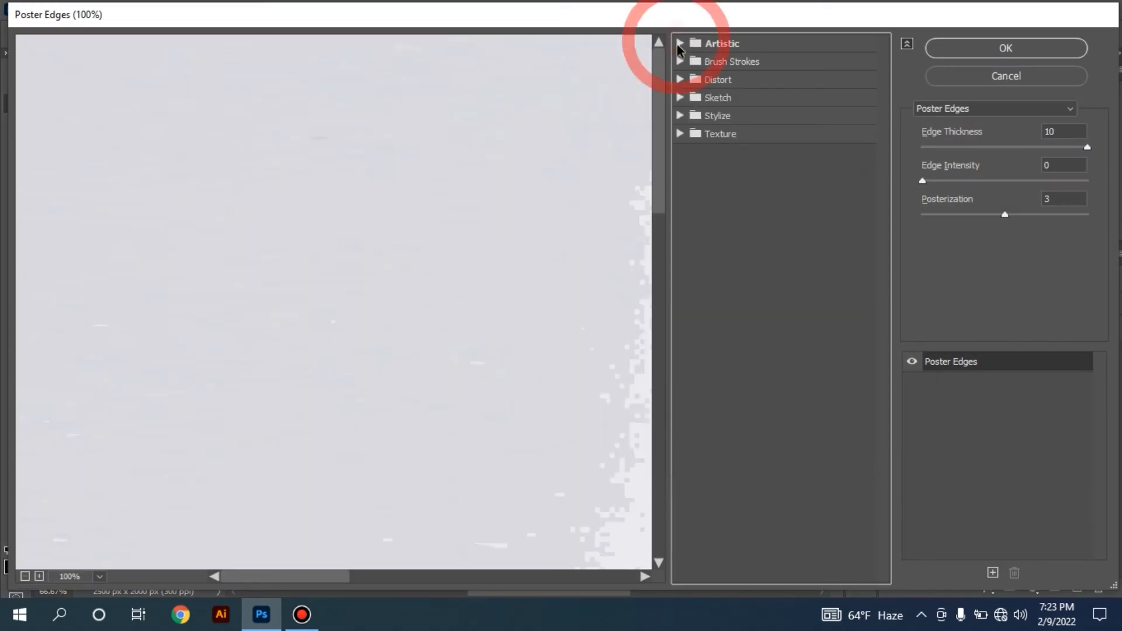
pyautogui.click(681, 98)
pyautogui.click(701, 249)
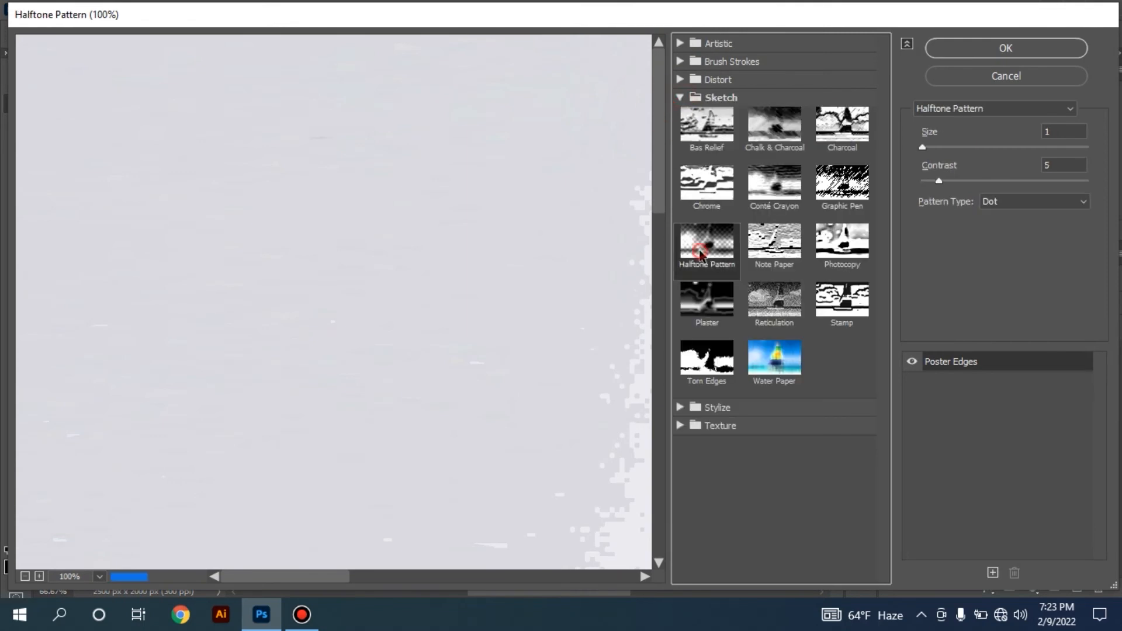
pyautogui.moveTo(535, 289); pyautogui.dragTo(251, 266)
pyautogui.moveTo(584, 280); pyautogui.dragTo(415, 238)
# Step: Set the halftone pattern to Size 5, Contrast 20 and Pattern Type Dot, and apply the filter
pyautogui.click(925, 148)
pyautogui.moveTo(925, 150); pyautogui.dragTo(975, 148)
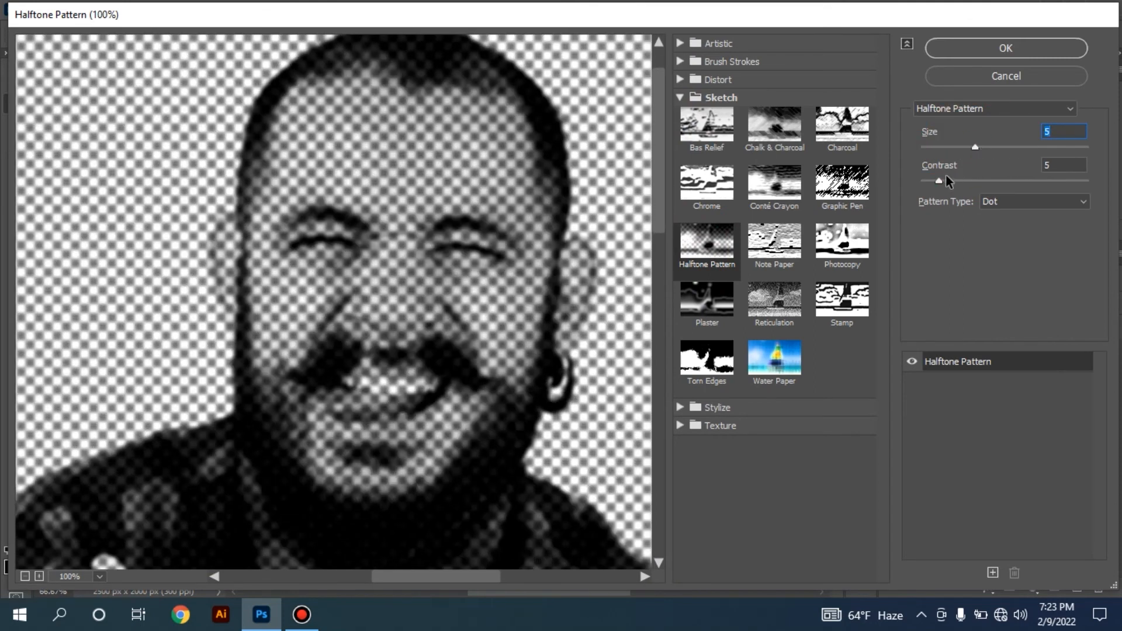
pyautogui.moveTo(939, 181); pyautogui.dragTo(988, 188)
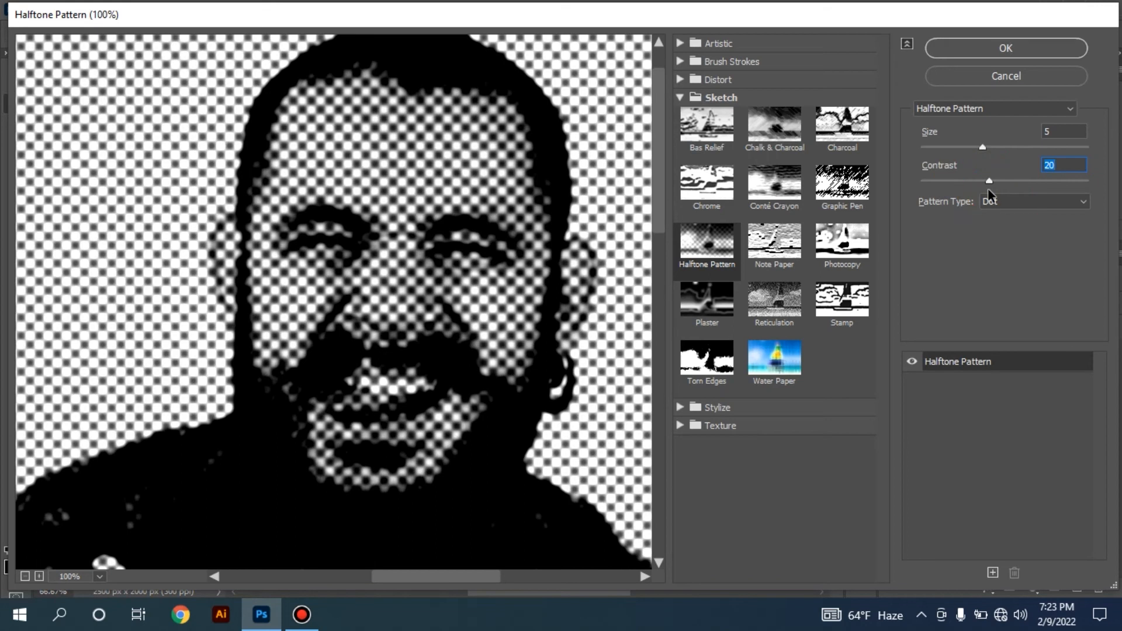
pyautogui.click(1033, 202)
pyautogui.click(999, 229)
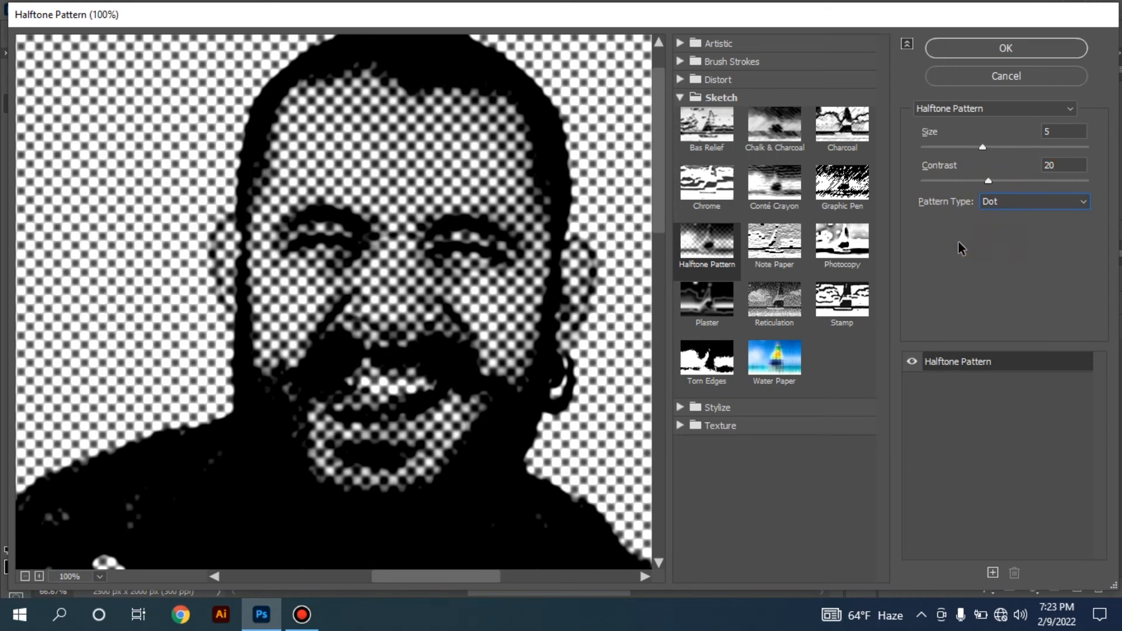
pyautogui.click(1005, 48)
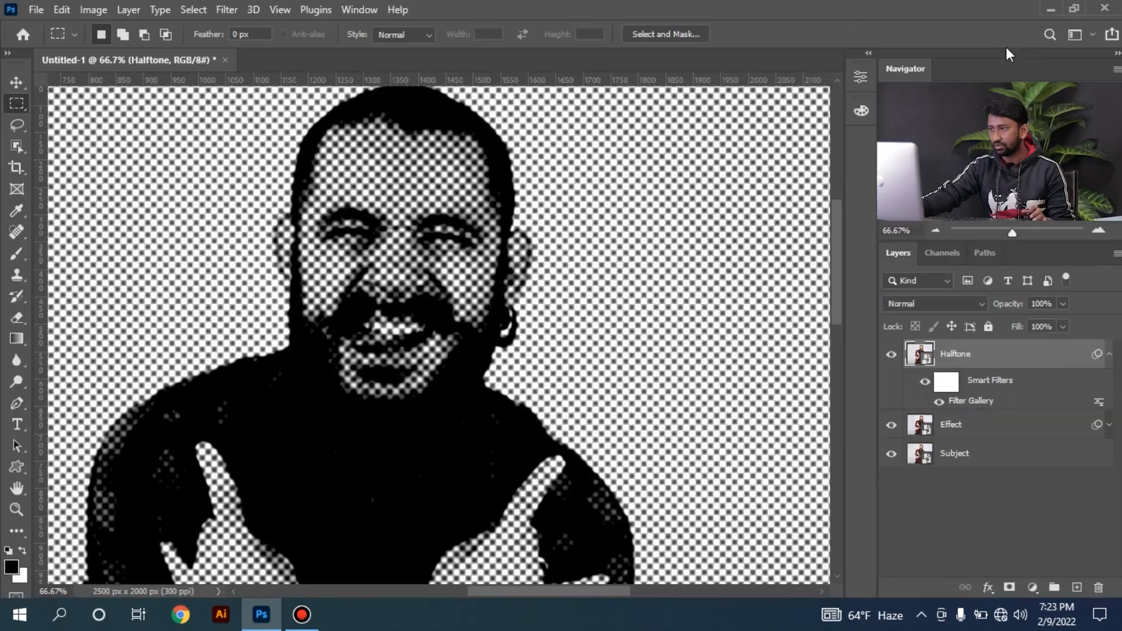
# Step: Set the Halftone layer's blend mode to Soft Light and its opacity to 50%, and collapse its smart filter list
pyautogui.click(907, 300)
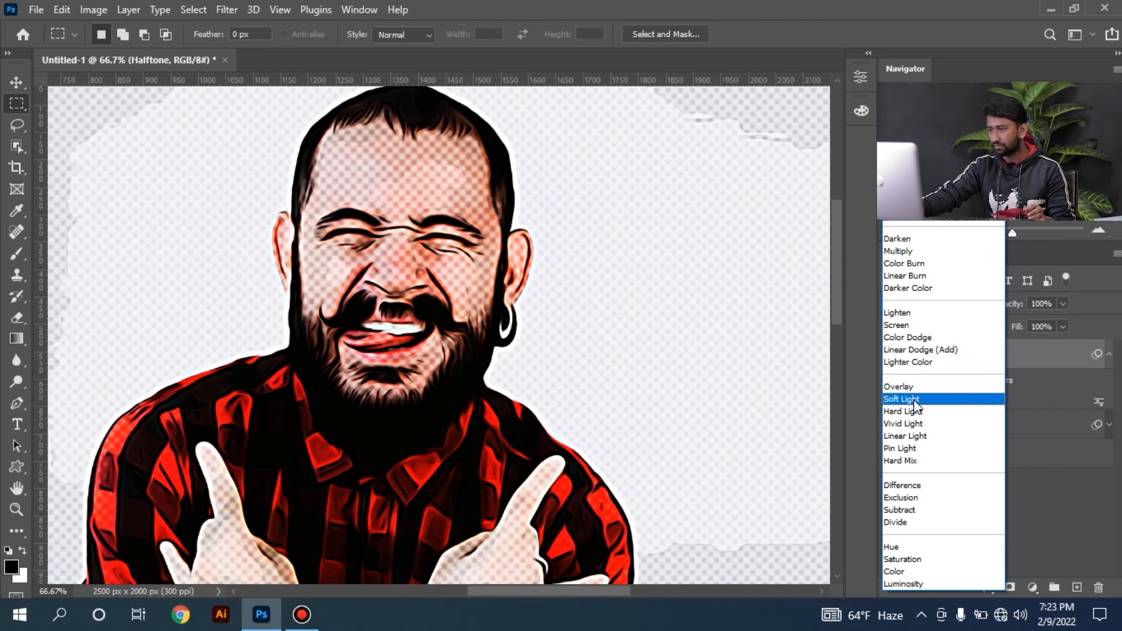
pyautogui.click(916, 404)
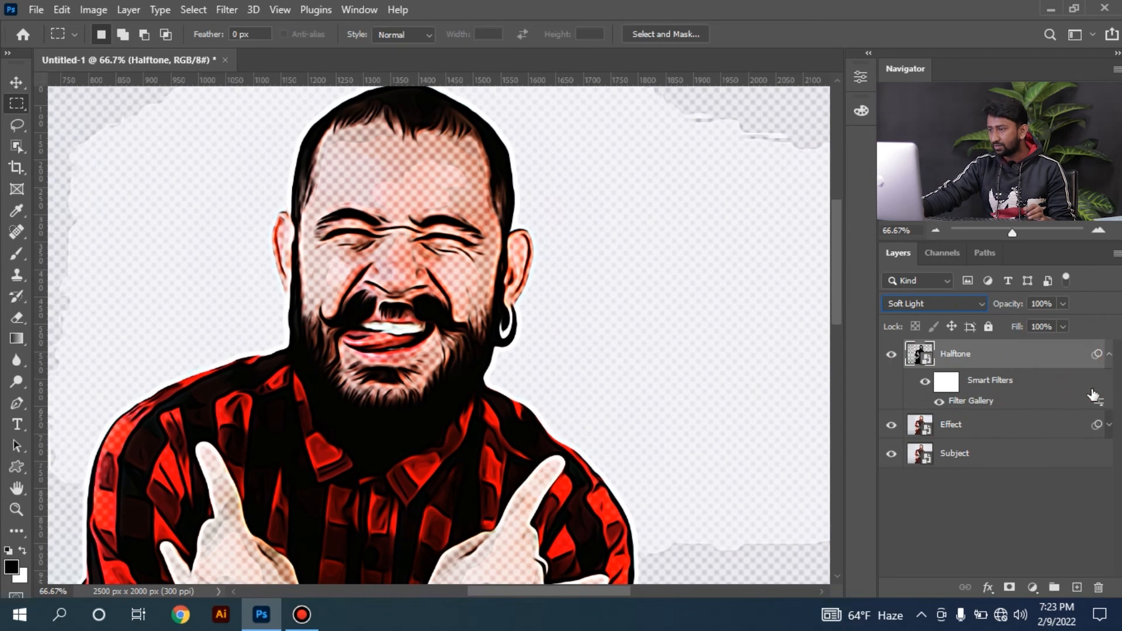
pyautogui.moveTo(1017, 307); pyautogui.dragTo(973, 317)
pyautogui.click(596, 257)
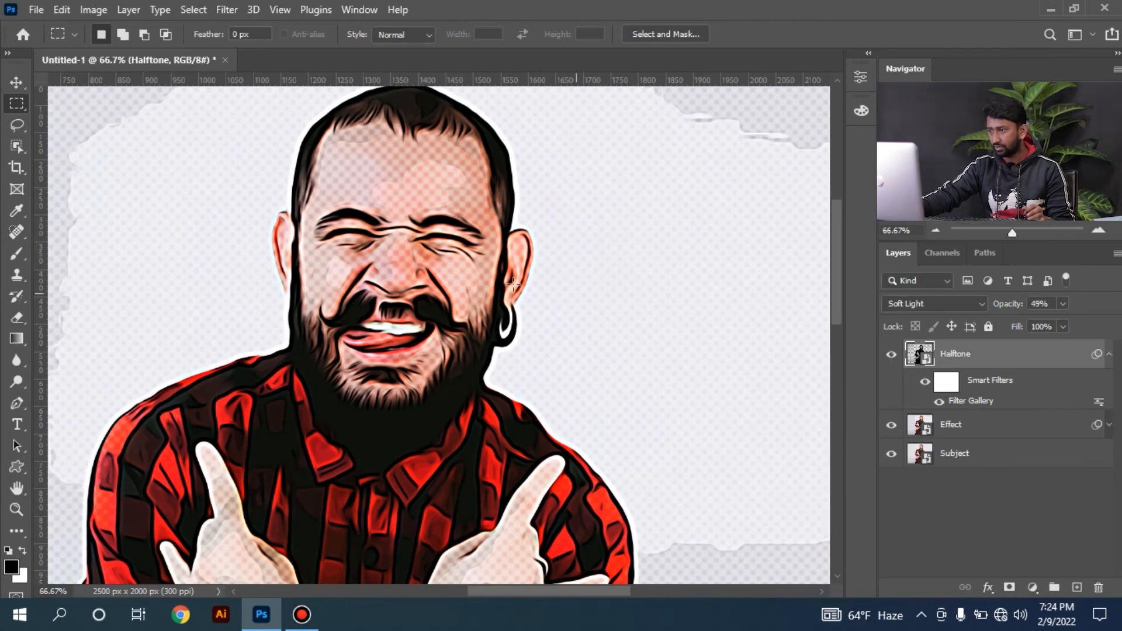
pyautogui.doubleClick(1045, 303)
pyautogui.write('50')
pyautogui.press('Return')
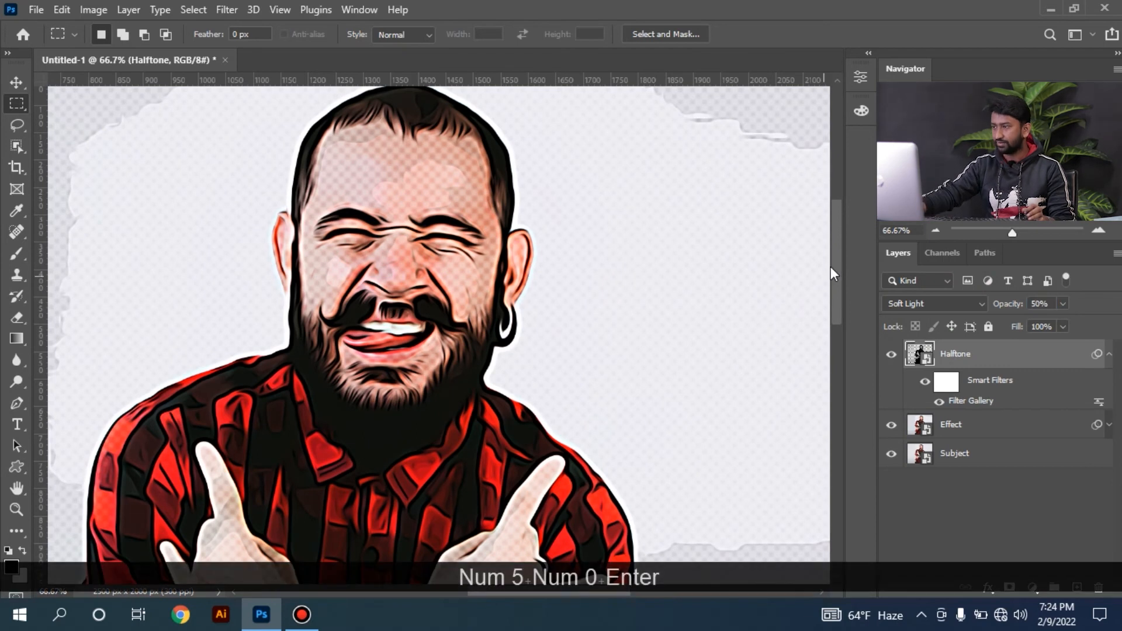
pyautogui.click(323, 369)
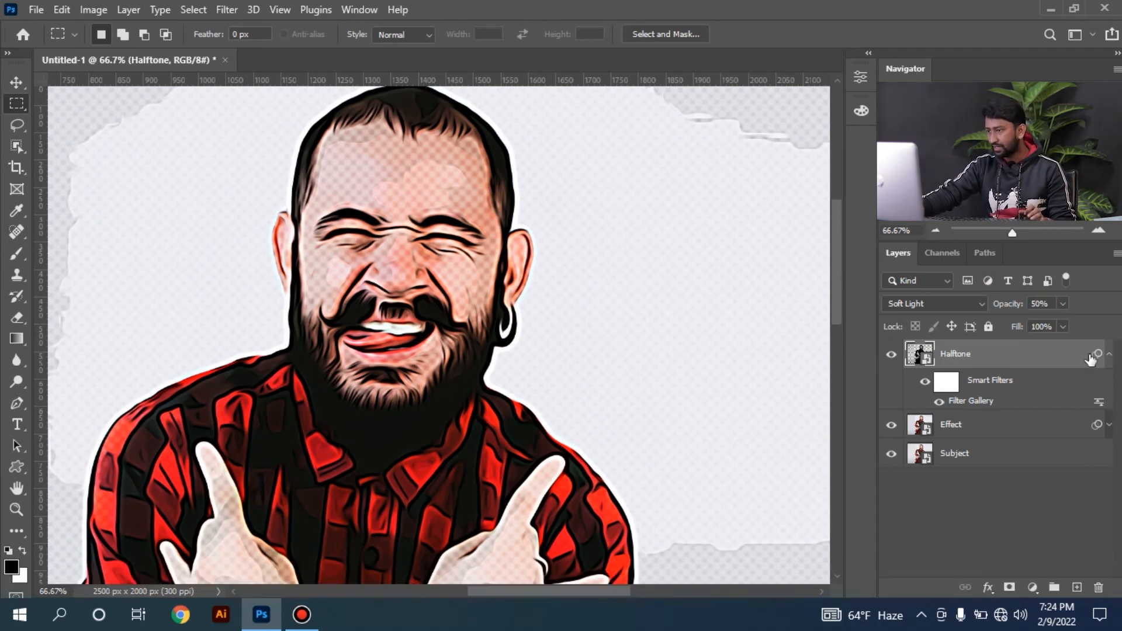
pyautogui.click(1111, 355)
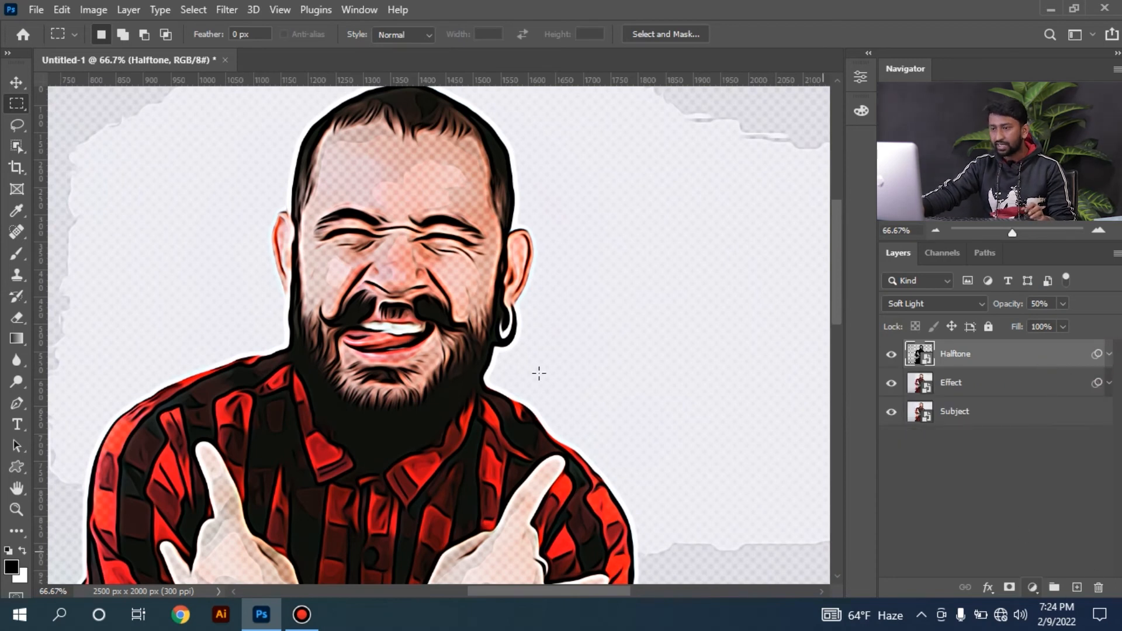
pyautogui.keyDown('ctrl'); pyautogui.click(475, 336); pyautogui.keyUp('ctrl')
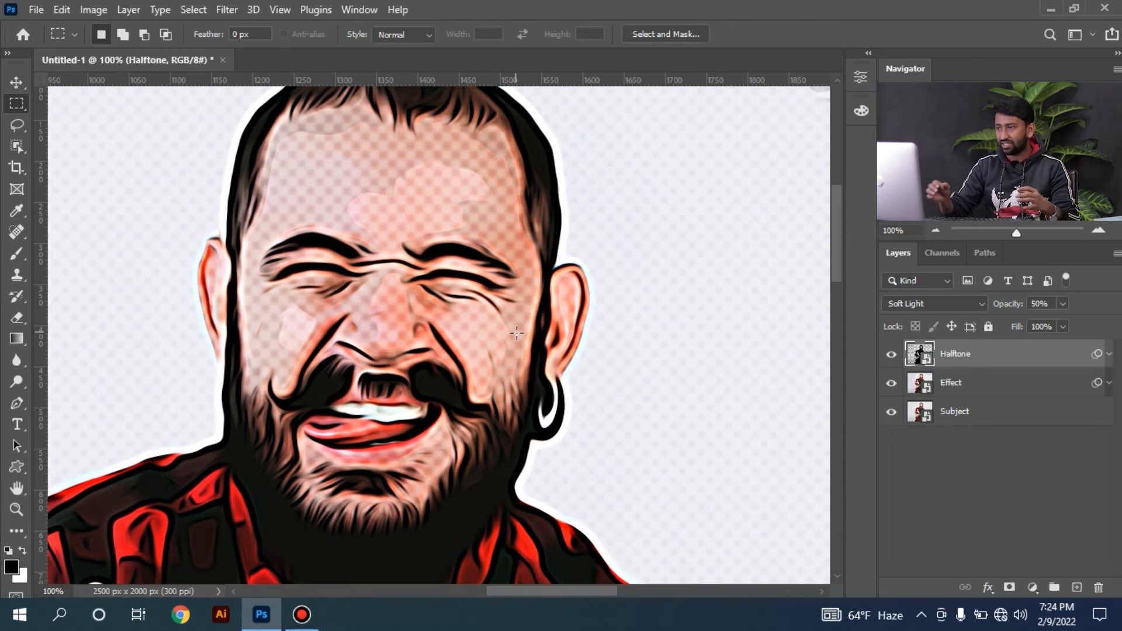
pyautogui.click(1035, 589)
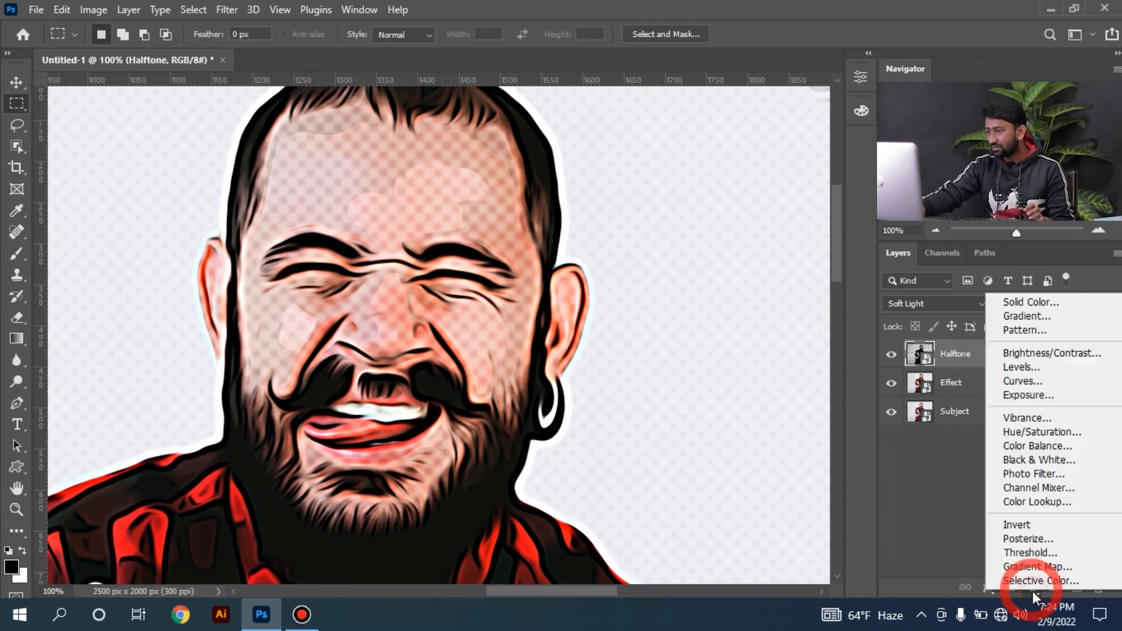
pyautogui.click(1030, 381)
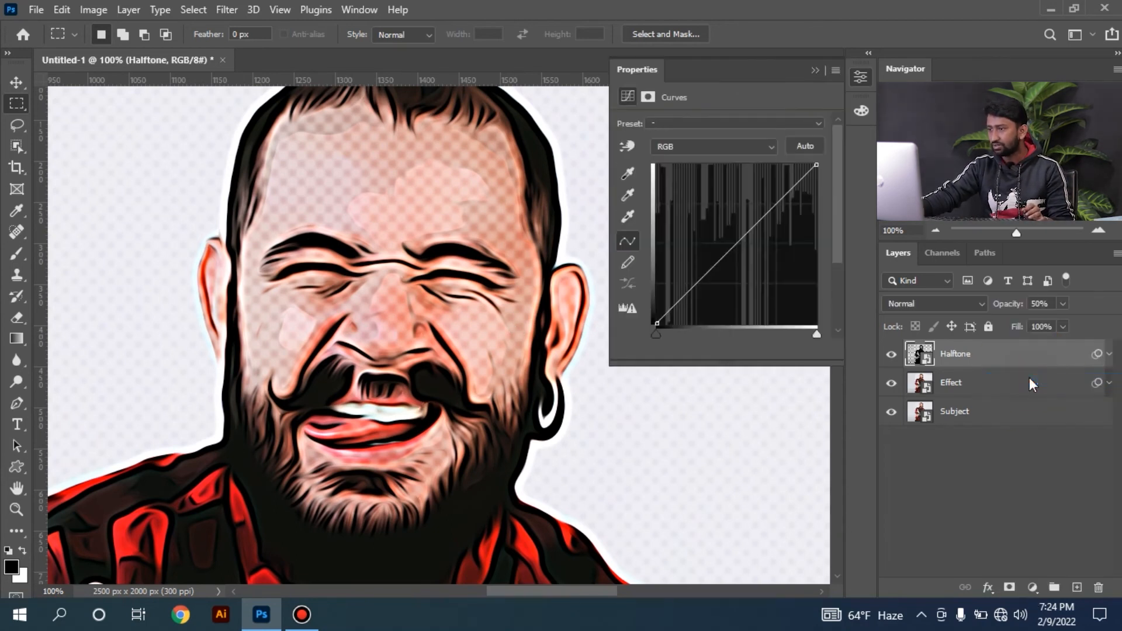
pyautogui.click(815, 76)
pyautogui.moveTo(1035, 364); pyautogui.dragTo(1096, 588)
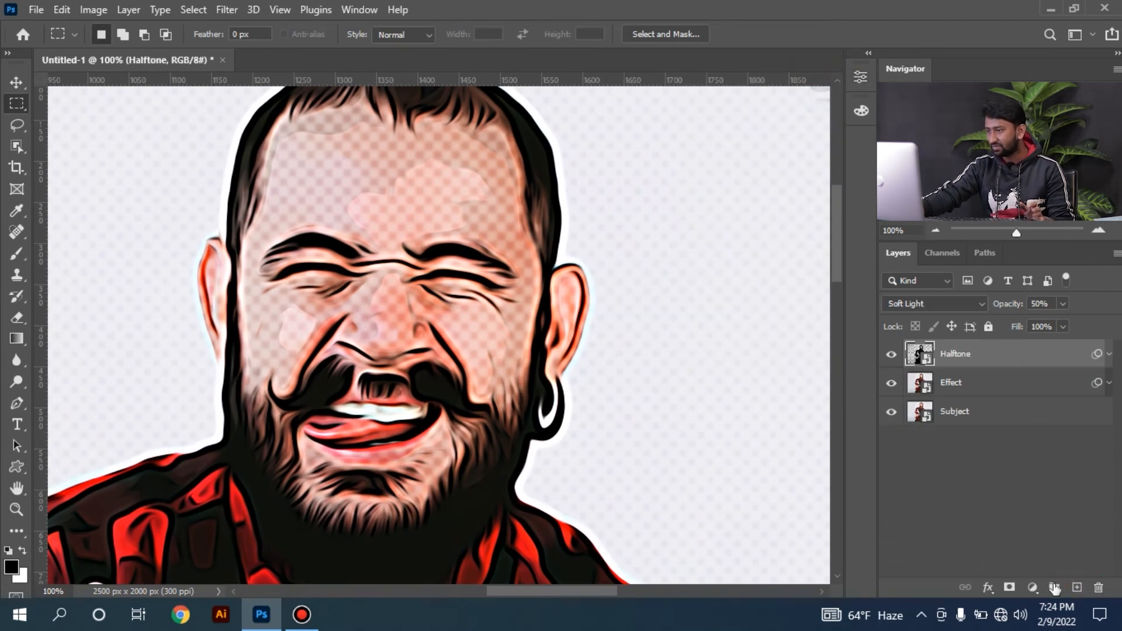
# Step: Add a Levels adjustment layer above Halftone with input levels of 19 for shadows, about 1.07 for midtones and 233 for highlights
pyautogui.click(1033, 587)
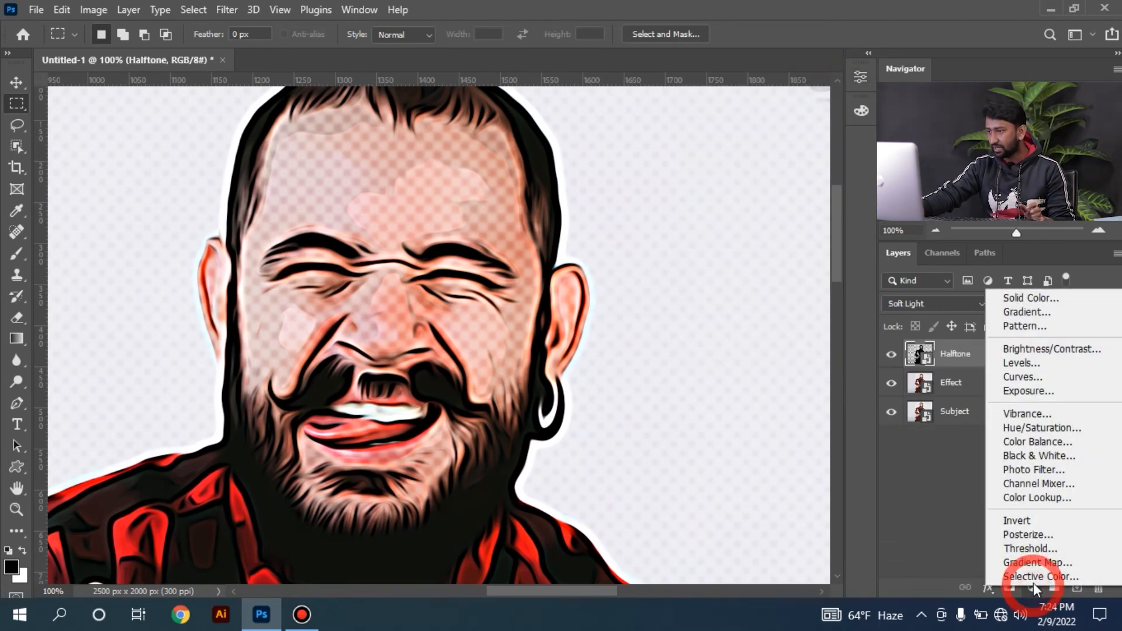
pyautogui.click(1025, 363)
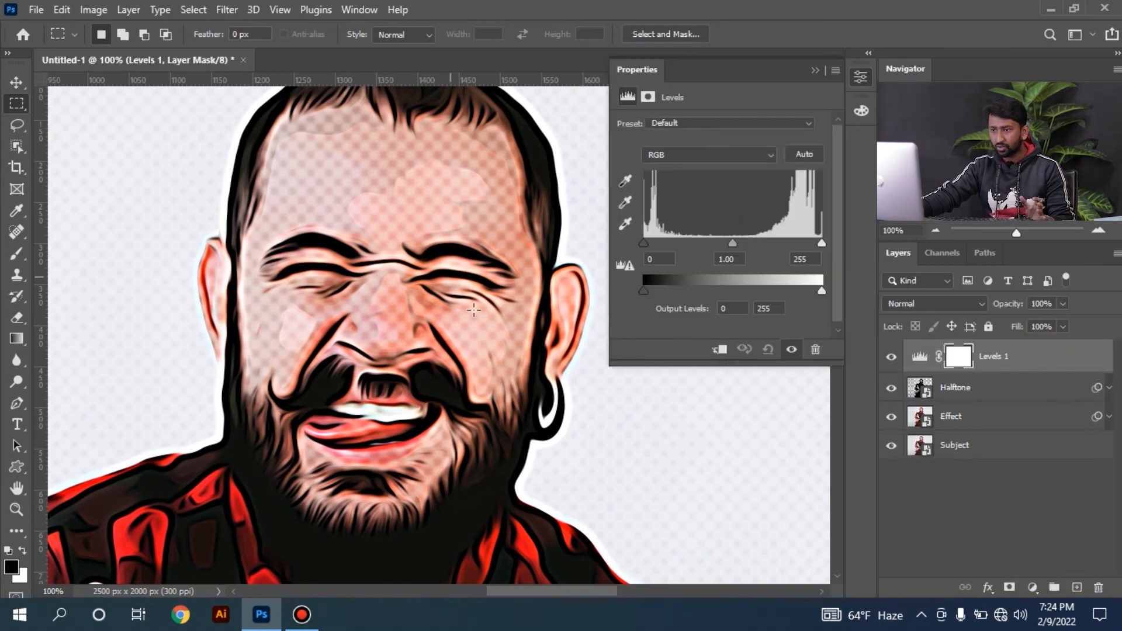
pyautogui.moveTo(645, 243); pyautogui.dragTo(657, 242)
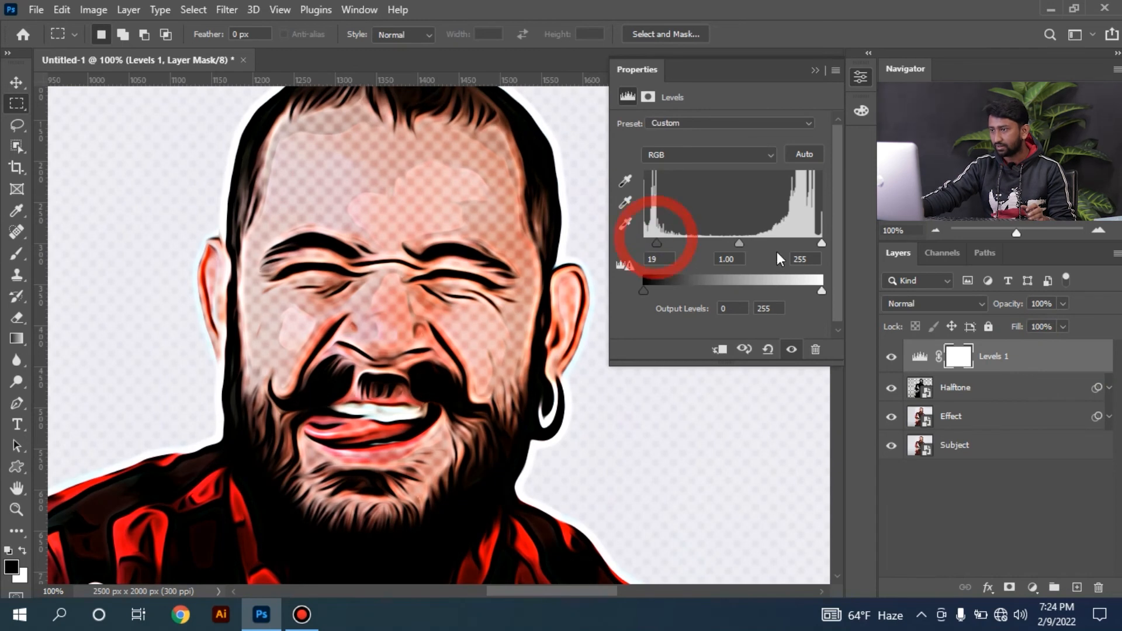
pyautogui.moveTo(821, 244); pyautogui.dragTo(807, 243)
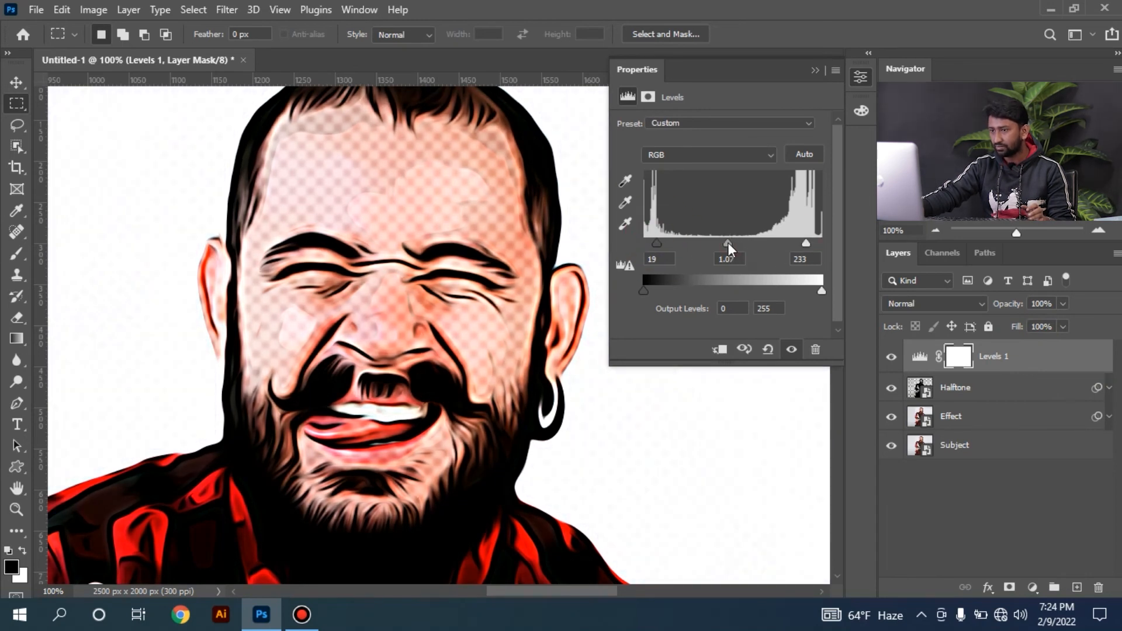
pyautogui.click(814, 70)
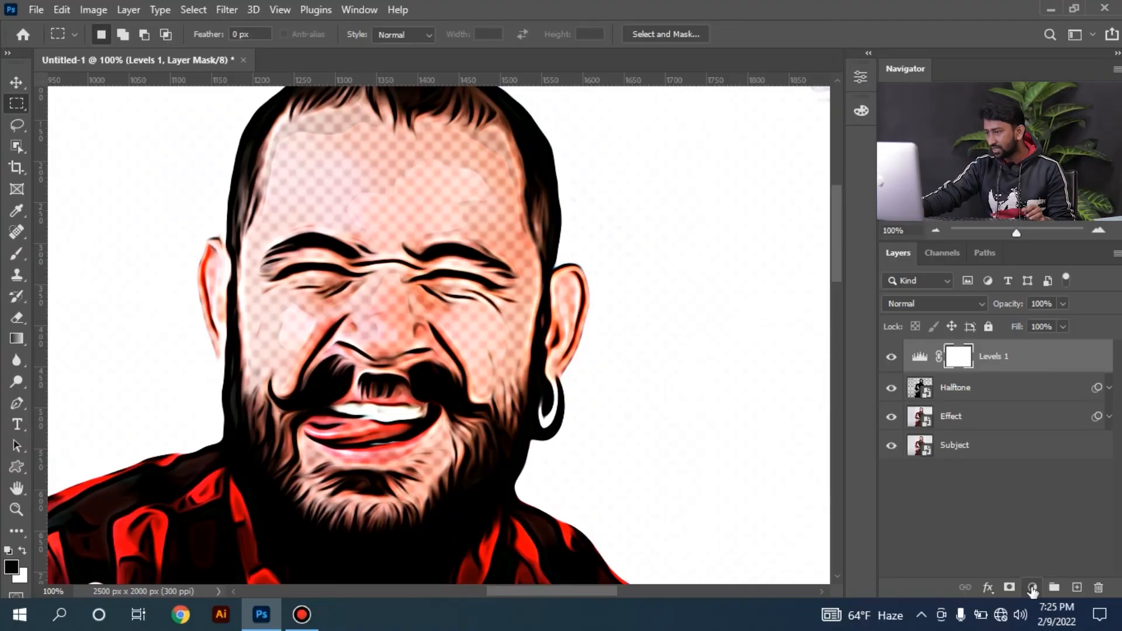
# Step: Add a Selective Color adjustment layer on top and set Black to -100% for the Whites
pyautogui.click(1033, 587)
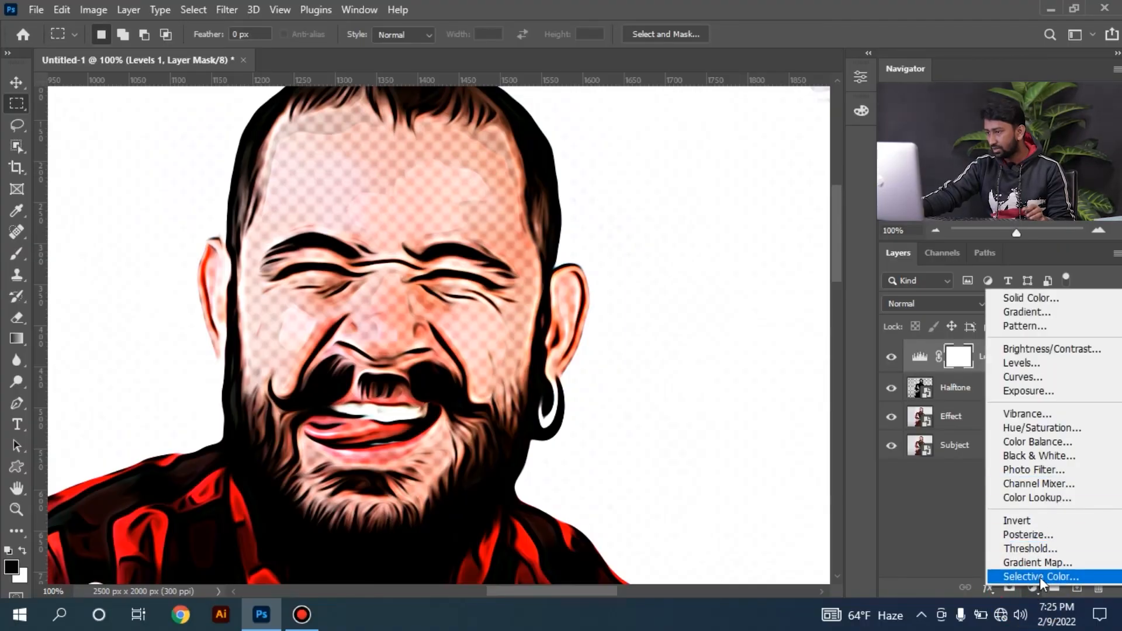
pyautogui.click(1040, 576)
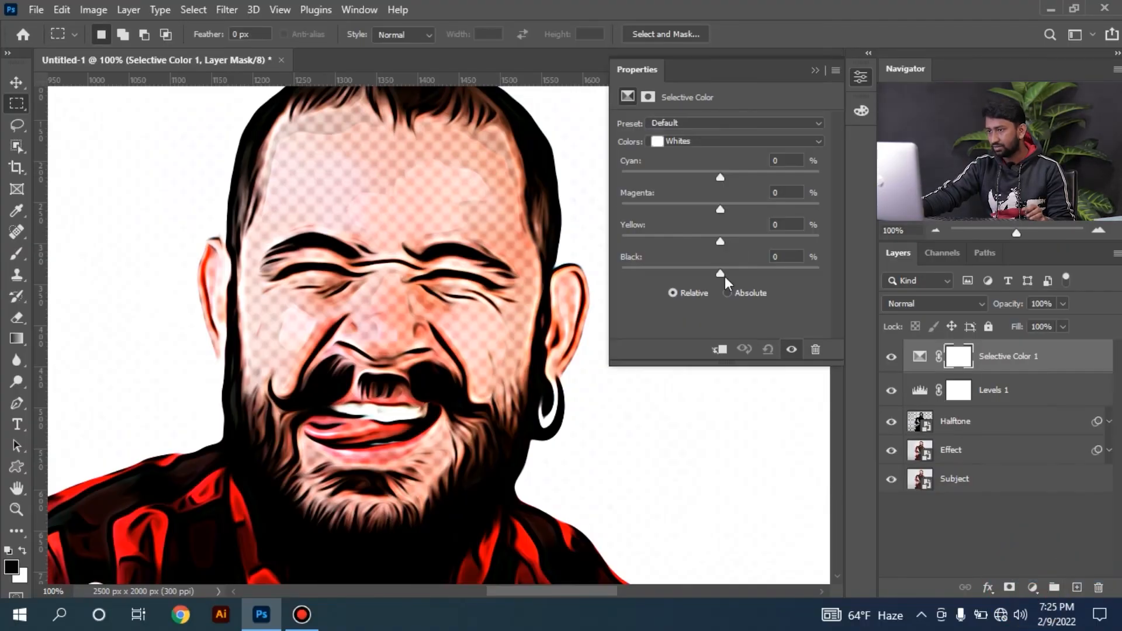
pyautogui.click(690, 141)
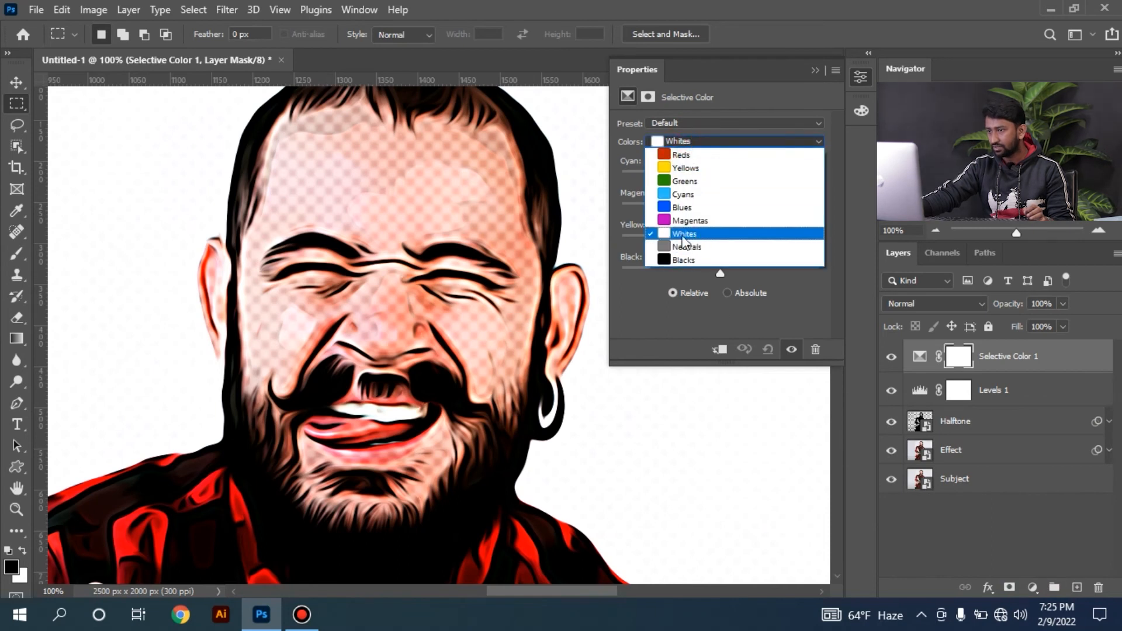
pyautogui.click(704, 235)
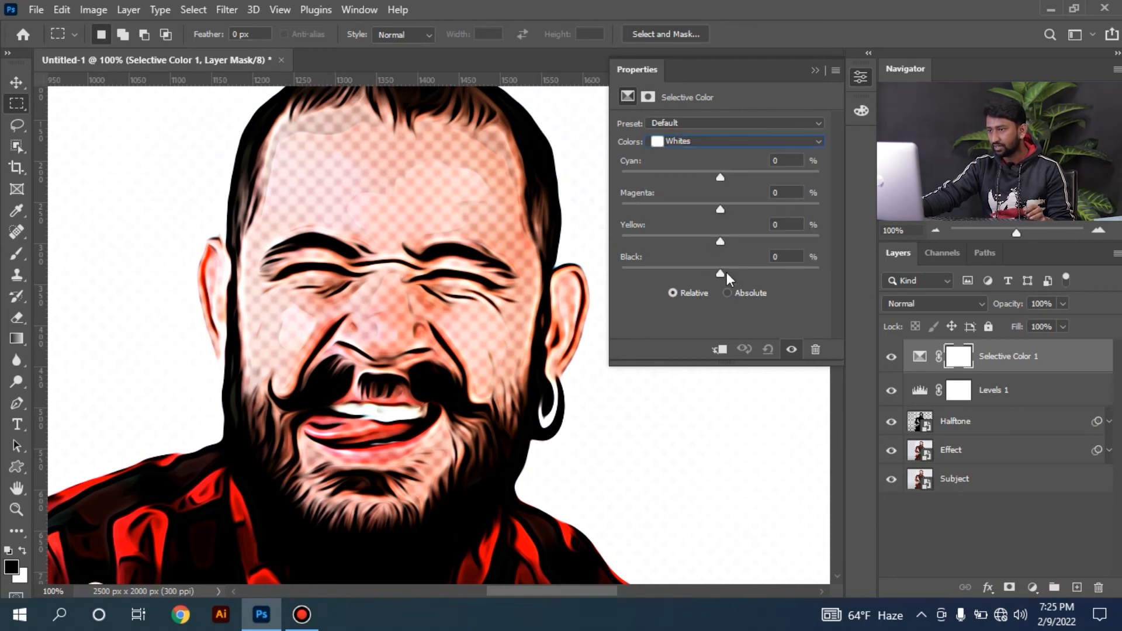
pyautogui.moveTo(721, 272); pyautogui.dragTo(621, 274)
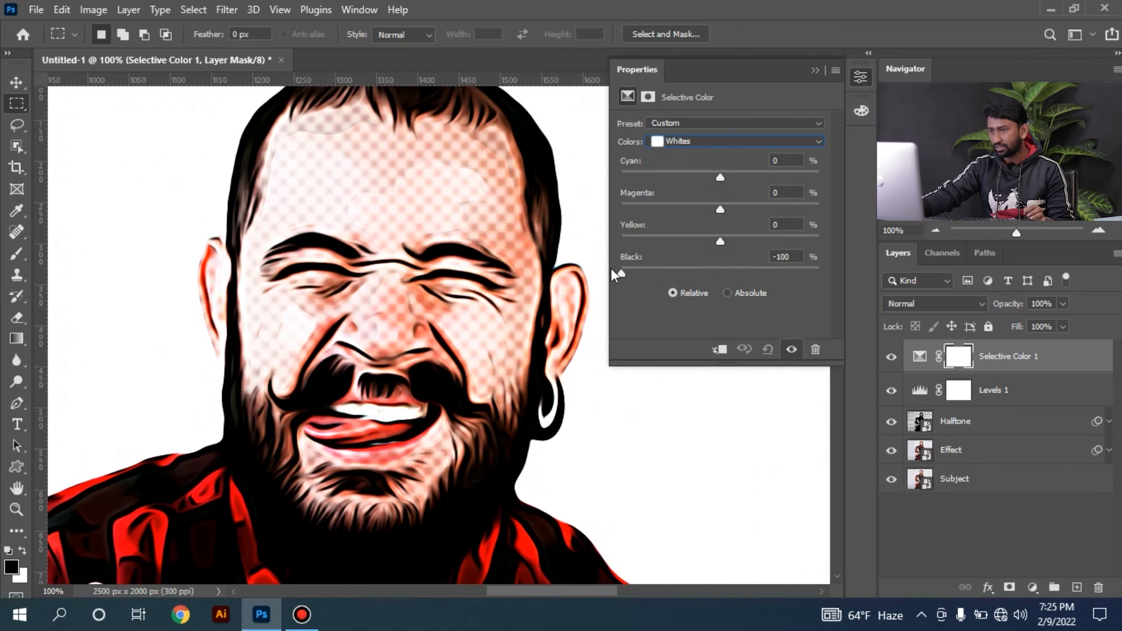
# Step: Reduce the opacity of the Selective Color layer to 27%
pyautogui.click(1030, 360)
pyautogui.click(812, 70)
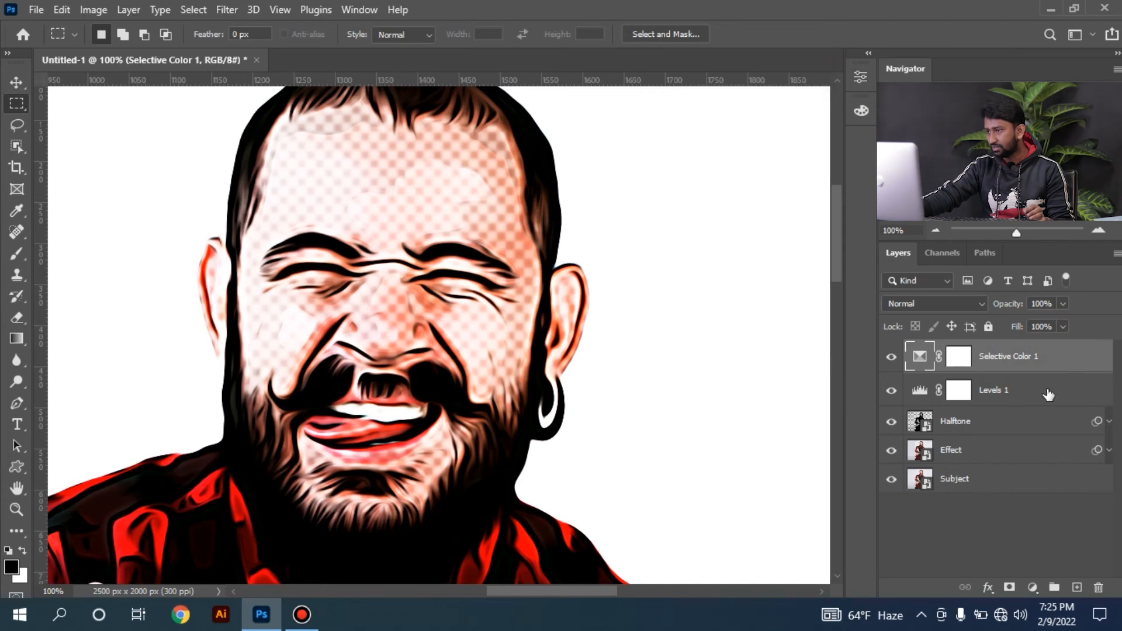
pyautogui.moveTo(1015, 306); pyautogui.dragTo(988, 306)
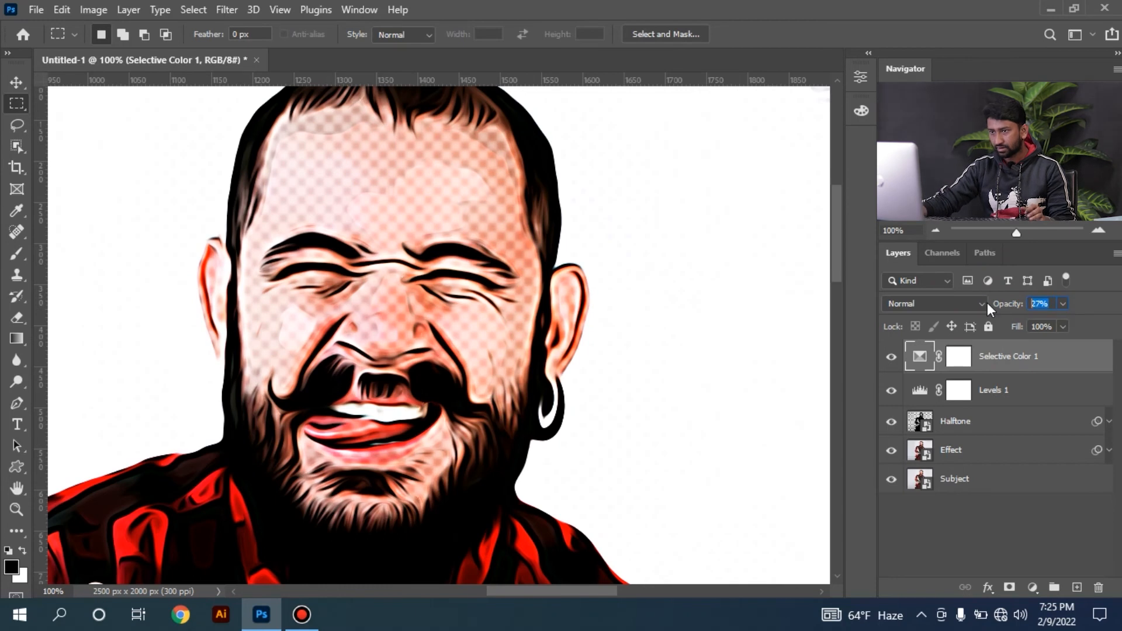
# Step: Set the Selective Color layer's opacity to 30%, and add a Color Lookup adjustment layer above it using the 3Strip.look 3DLUT file
pyautogui.write('30')
pyautogui.press('Return')
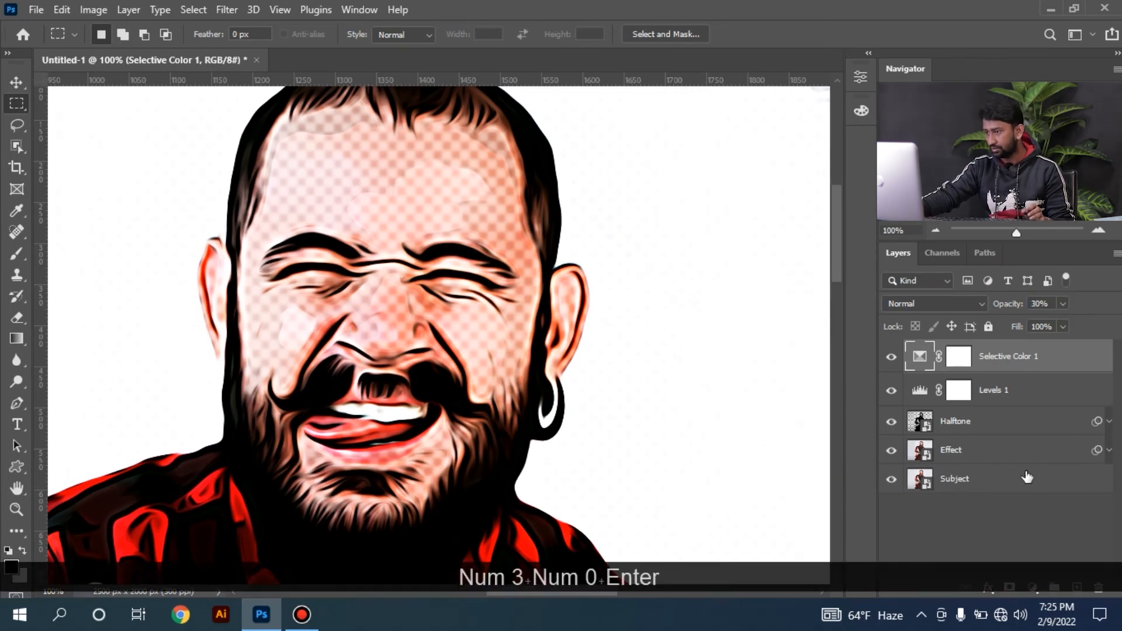
pyautogui.click(1033, 587)
pyautogui.click(1034, 498)
pyautogui.click(723, 127)
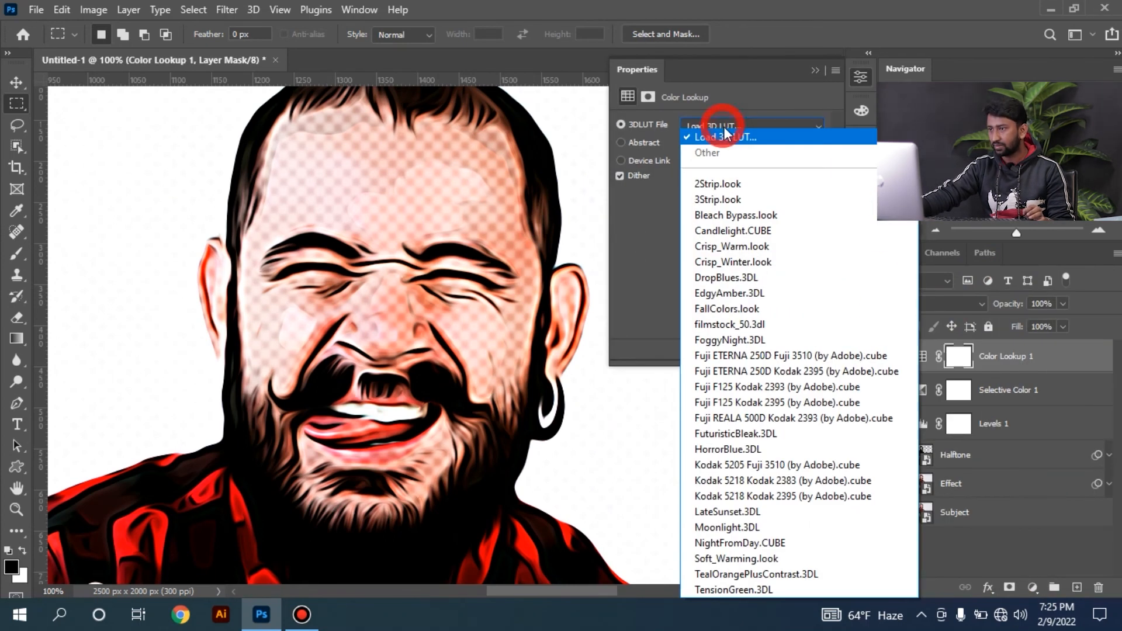
pyautogui.click(727, 200)
pyautogui.click(816, 71)
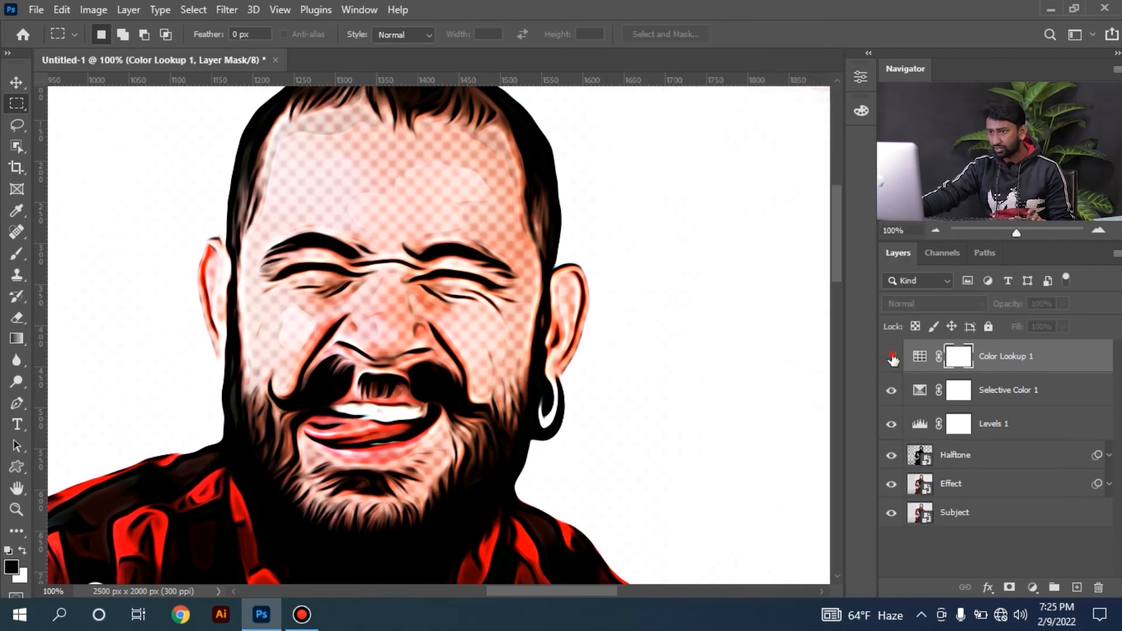
# Step: Set the opacity of the Color Lookup layer to 50%
pyautogui.click(1020, 364)
pyautogui.moveTo(1011, 304); pyautogui.dragTo(960, 303)
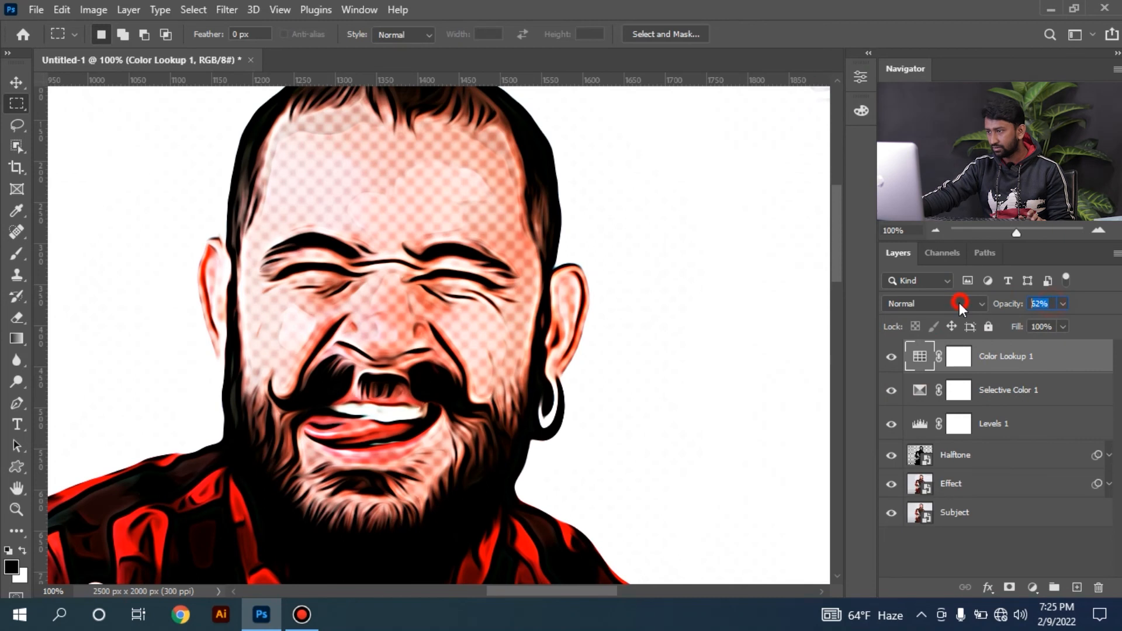
pyautogui.write('50')
pyautogui.press('Return')
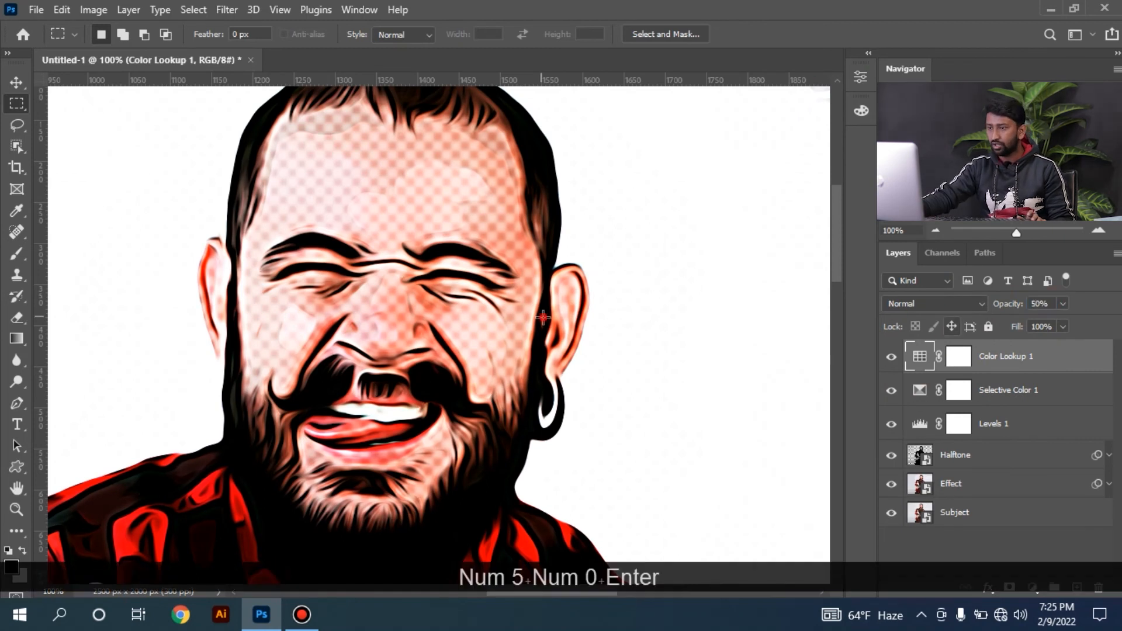
# Step: Examine the cartoon effect on the whole image and close up on the man's face
pyautogui.hotkey('ctrl', '-')
pyautogui.press('ctrl+KP_0')
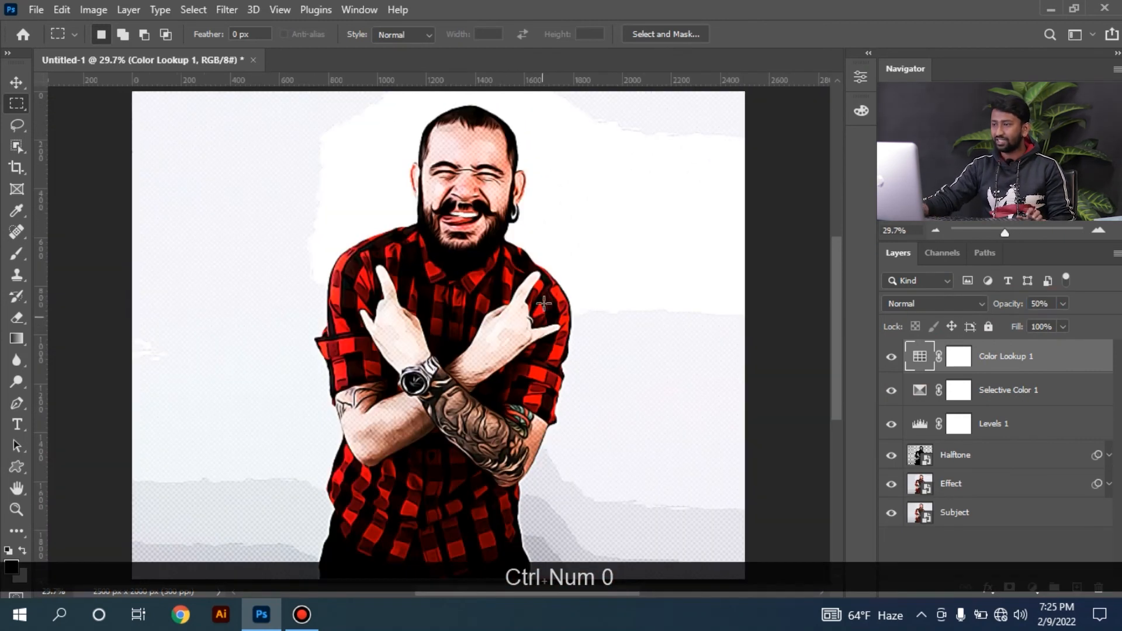
pyautogui.hotkey('ctrl', 'space')
pyautogui.keyDown('ctrl'); pyautogui.click(477, 278); pyautogui.keyUp('ctrl')
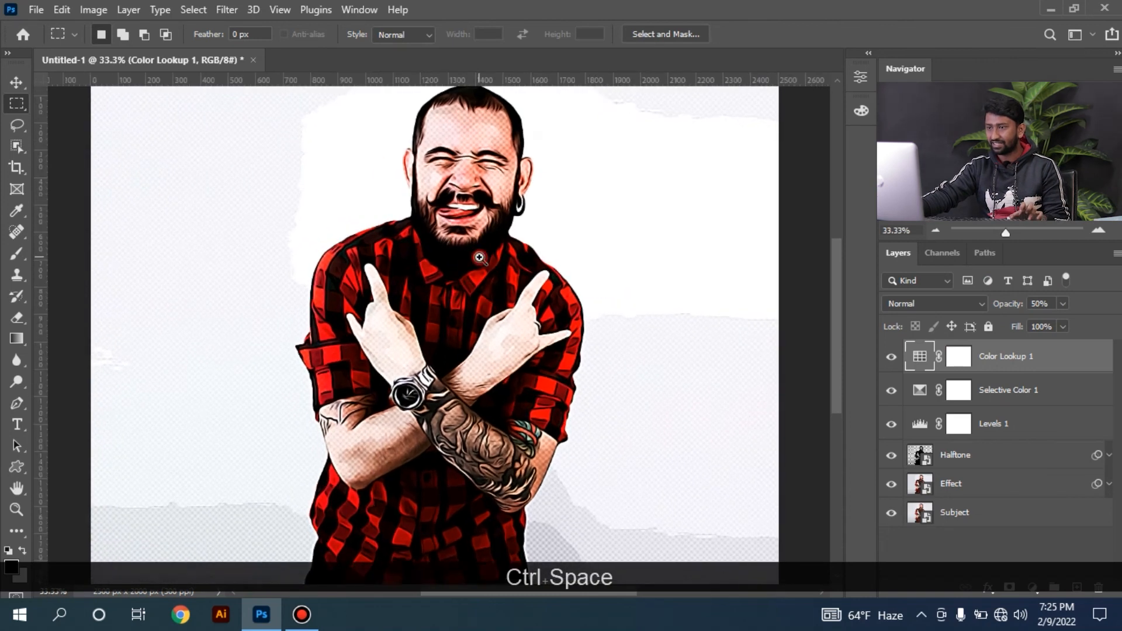
pyautogui.keyDown('ctrl'); pyautogui.click(482, 256); pyautogui.keyUp('ctrl')
pyautogui.keyDown('ctrl'); pyautogui.click(489, 228); pyautogui.keyUp('ctrl')
pyautogui.moveTo(492, 255); pyautogui.dragTo(480, 368)
pyautogui.keyDown('ctrl'); pyautogui.click(478, 368); pyautogui.keyUp('ctrl')
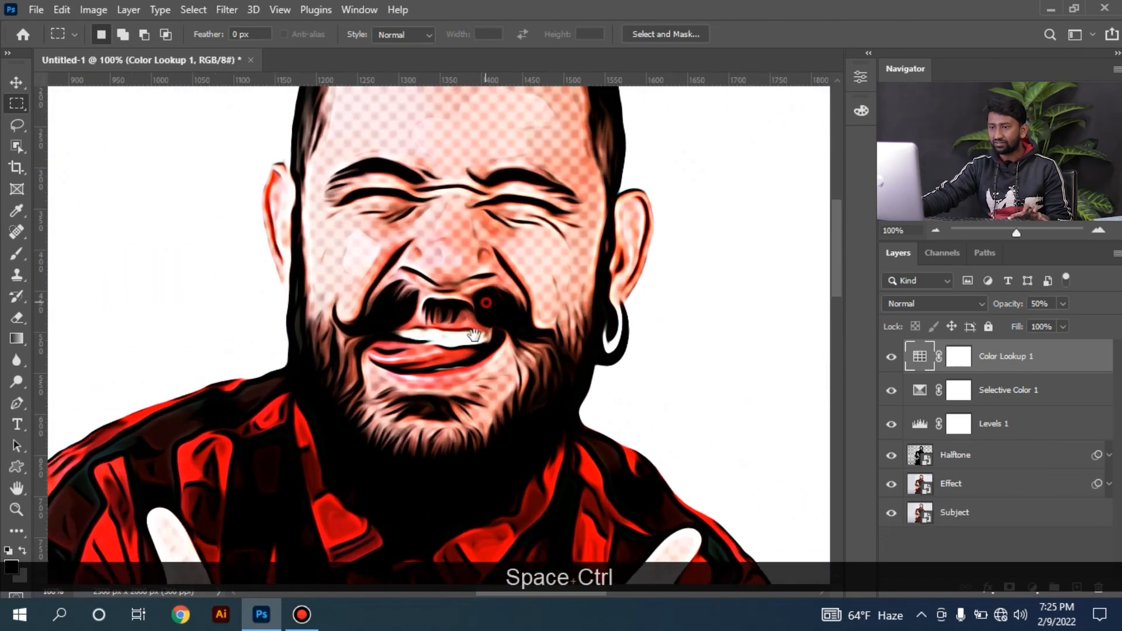
pyautogui.press('ctrl+KP_Subtract')
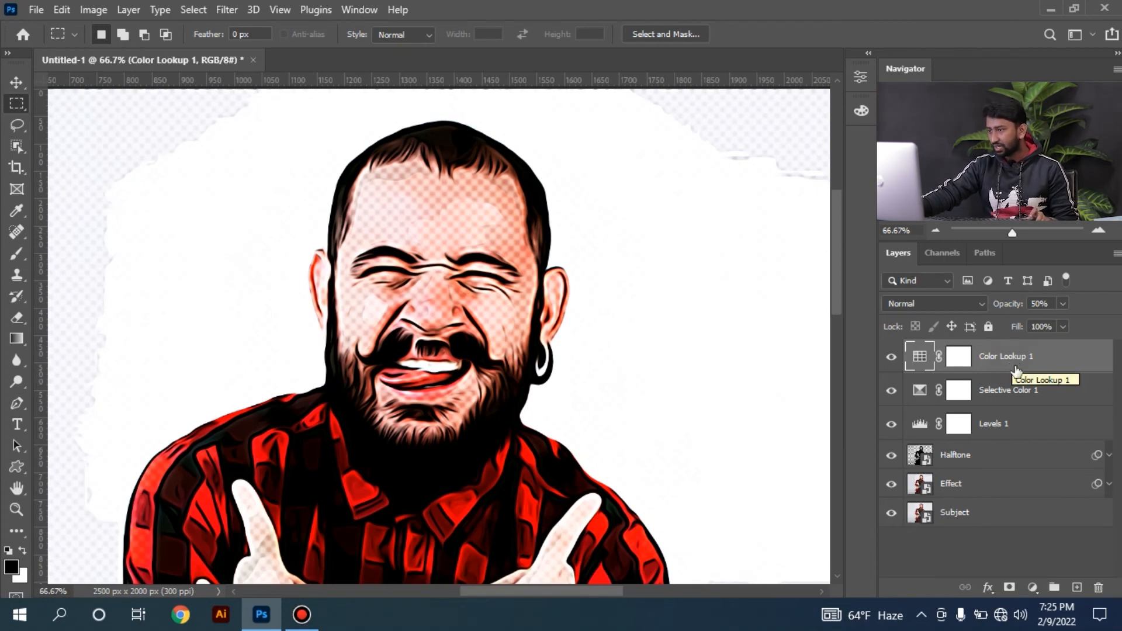
# Step: Group all layers from Color Lookup down to the Effect layer, and rename the group Effect
pyautogui.press('shift')
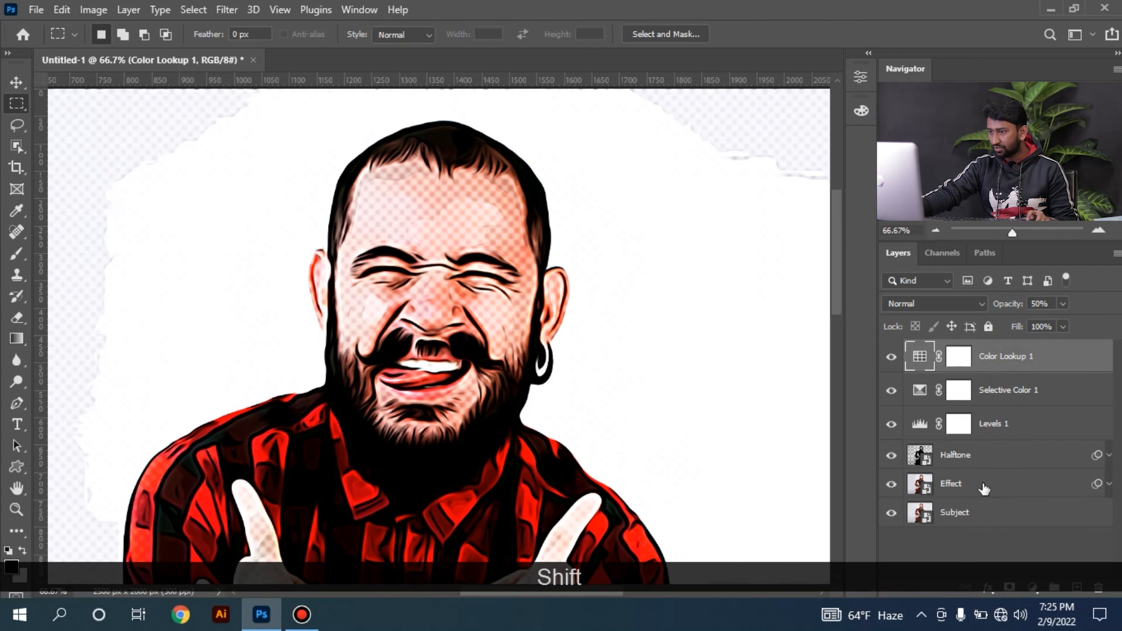
pyautogui.keyDown('shift'); pyautogui.click(984, 488); pyautogui.keyUp('shift')
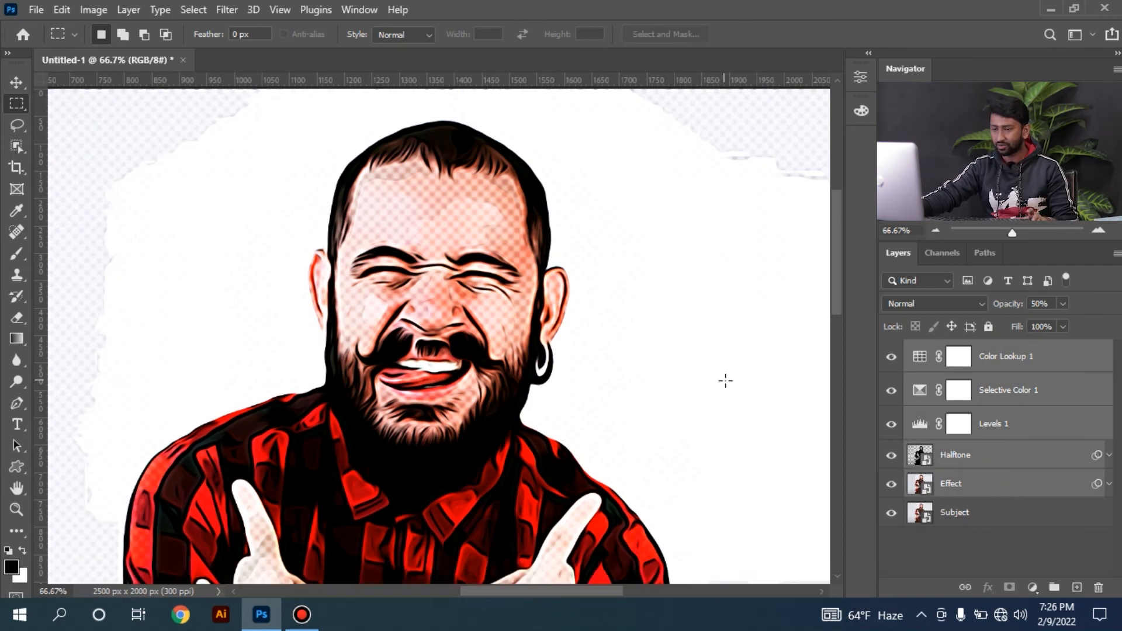
pyautogui.hotkey('ctrl', 'g')
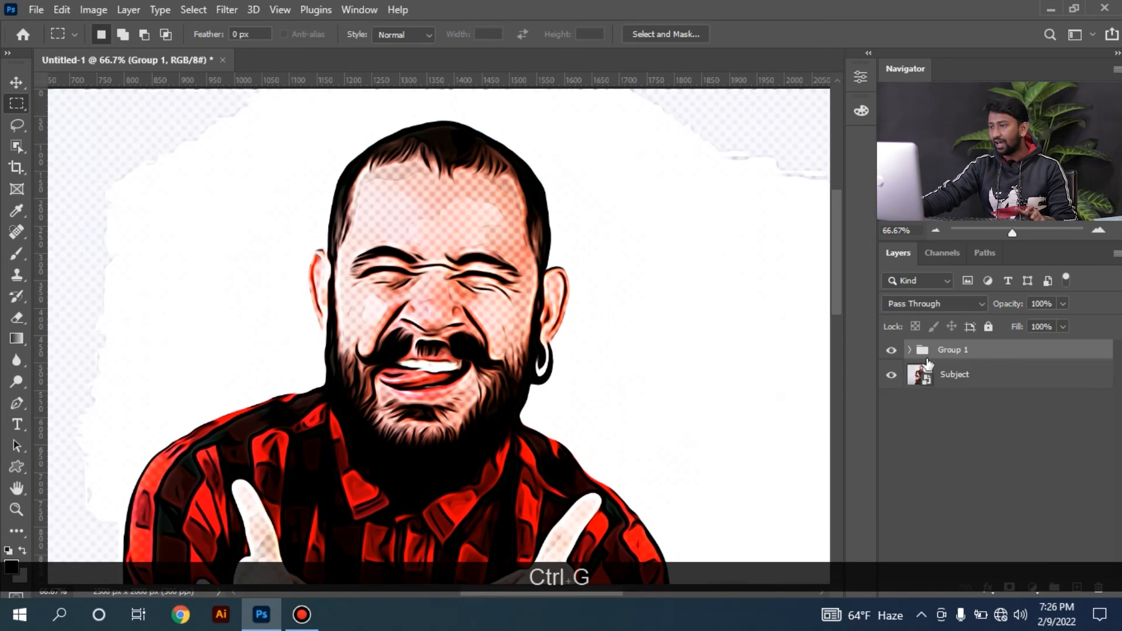
pyautogui.doubleClick(950, 351)
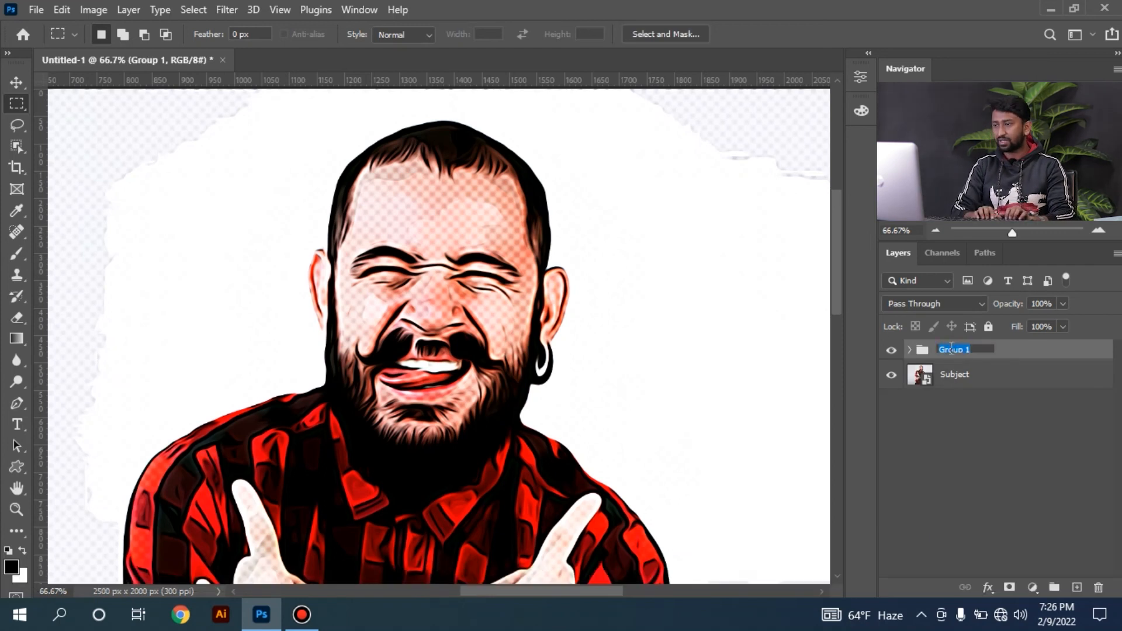
pyautogui.write('Effect')
pyautogui.press('Return')
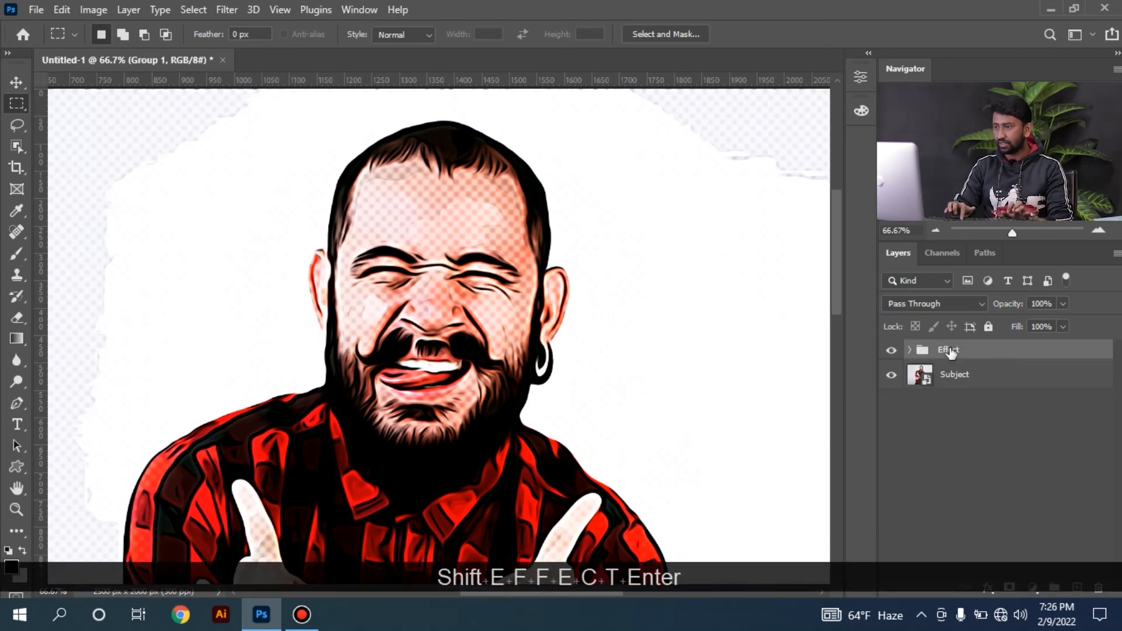
pyautogui.click(618, 300)
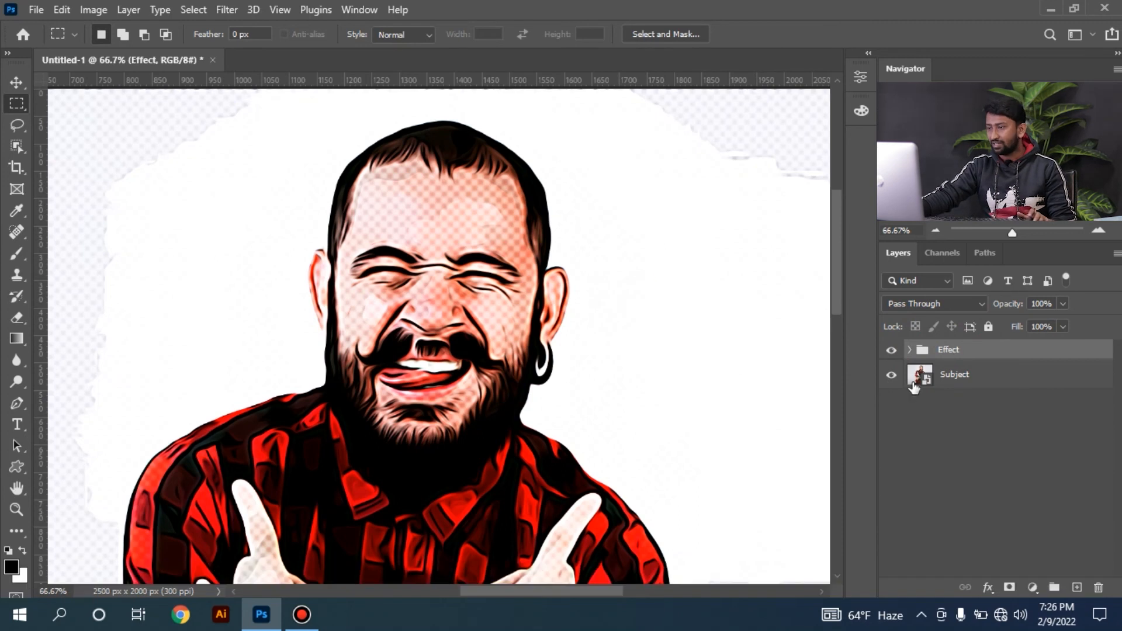
# Step: Hide the upper Filter Gallery smart filter on the Effect layer, check the face, and collapse the Effect group
pyautogui.click(910, 350)
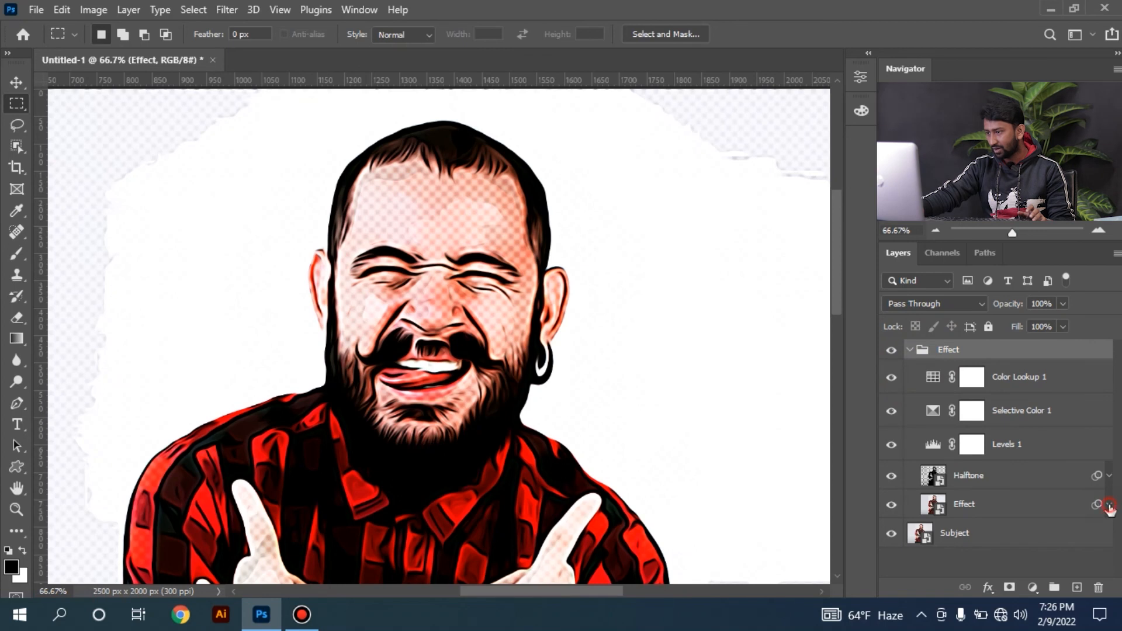
pyautogui.click(1109, 505)
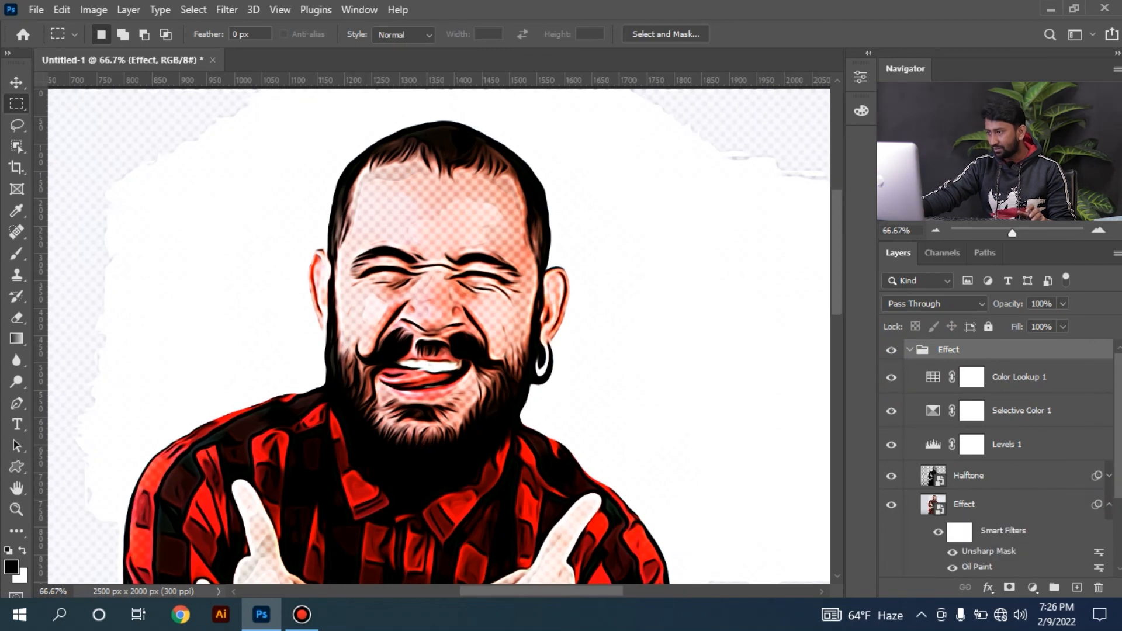
pyautogui.scroll(-4, 1120, 433)
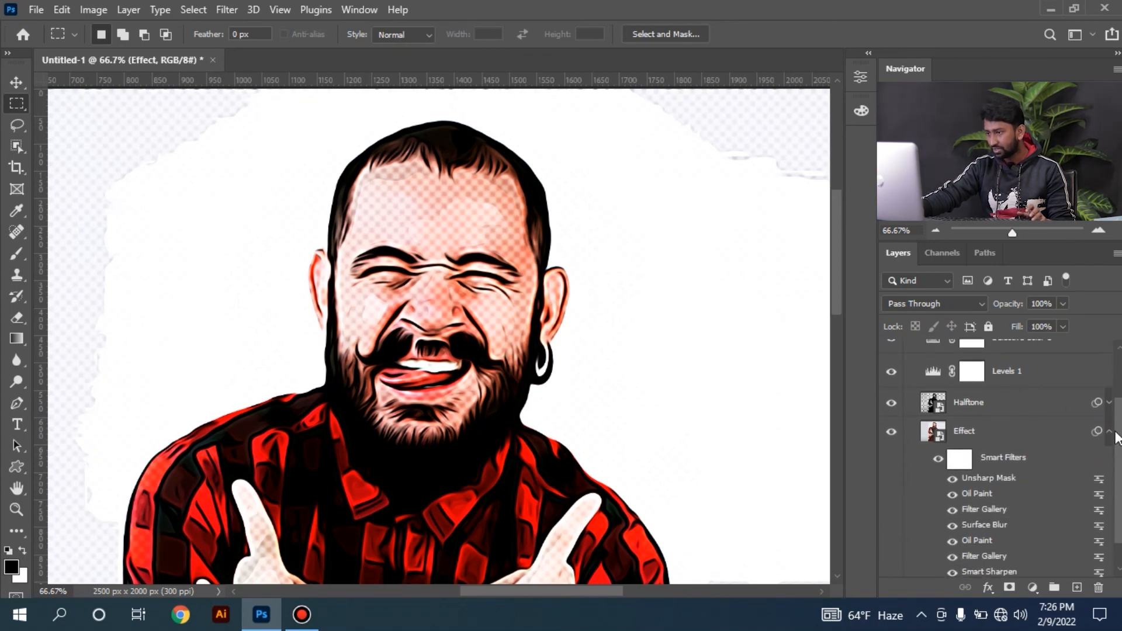
pyautogui.click(952, 510)
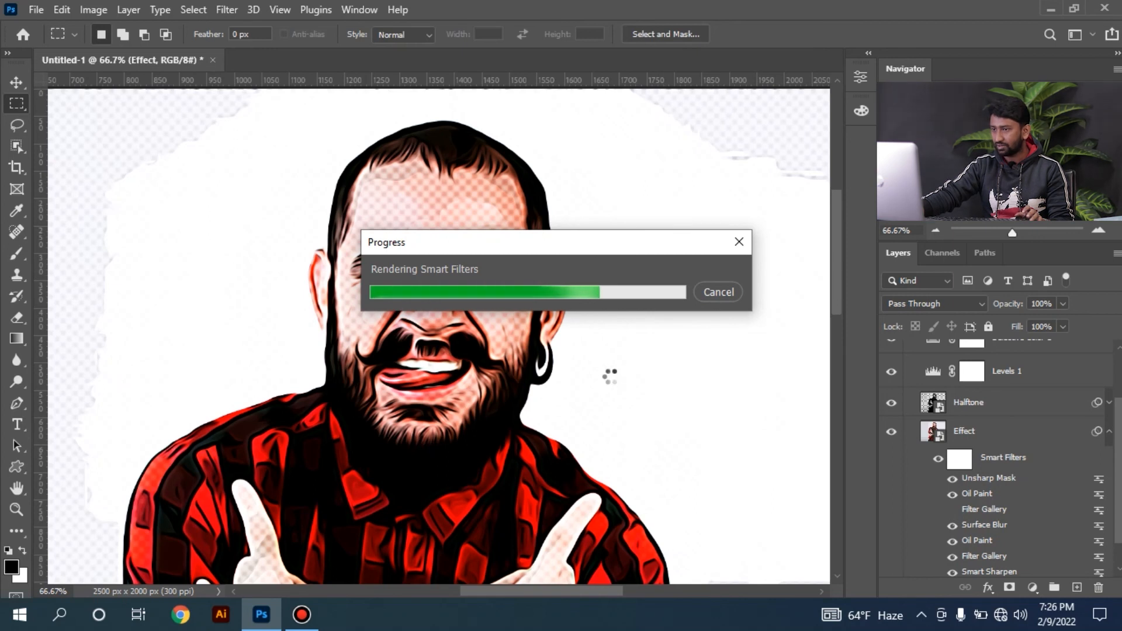
pyautogui.keyDown('ctrl'); pyautogui.click(459, 307); pyautogui.keyUp('ctrl')
pyautogui.keyDown('ctrl'); pyautogui.click(457, 296); pyautogui.keyUp('ctrl')
pyautogui.moveTo(476, 239); pyautogui.dragTo(481, 302)
pyautogui.hotkey('ctrl', '-')
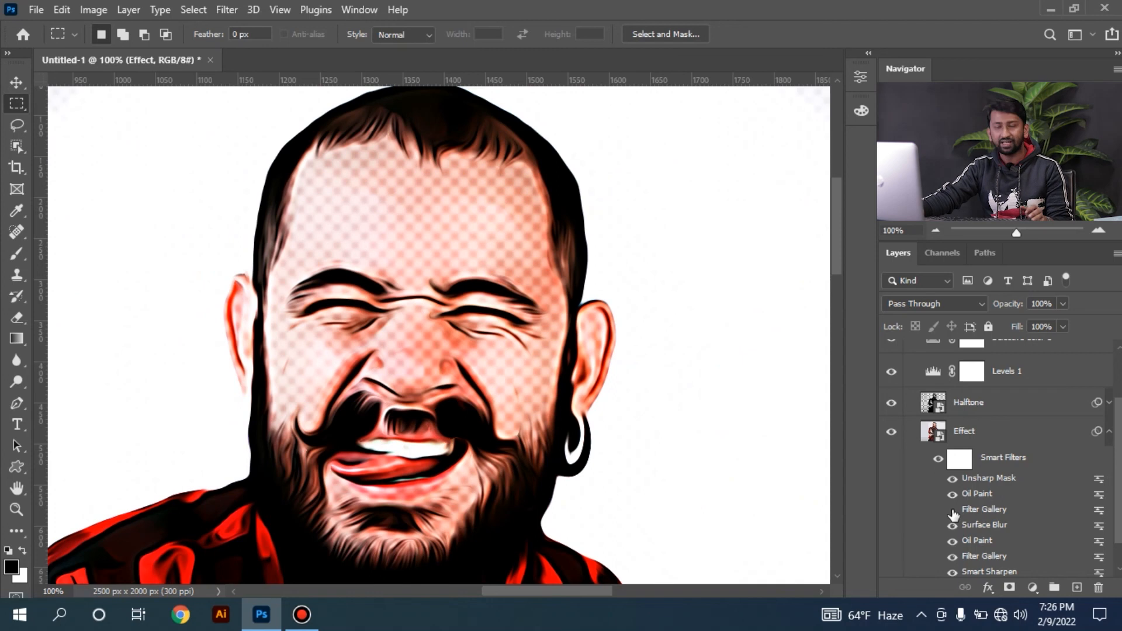
pyautogui.scroll(2, 1032, 438)
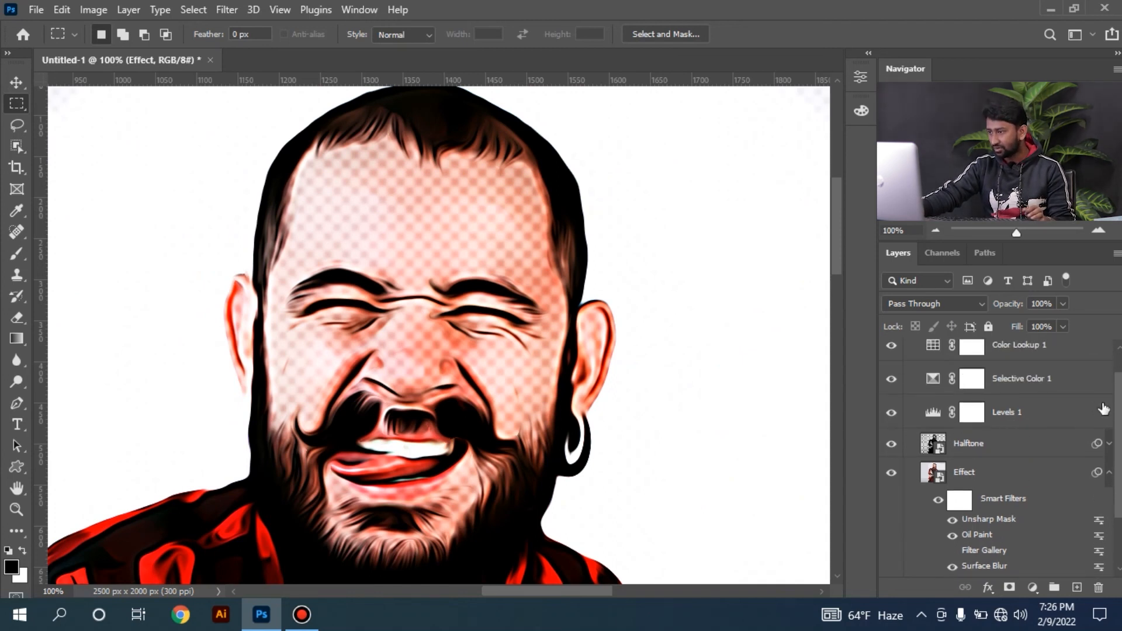
pyautogui.moveTo(1113, 361); pyautogui.dragTo(1116, 365)
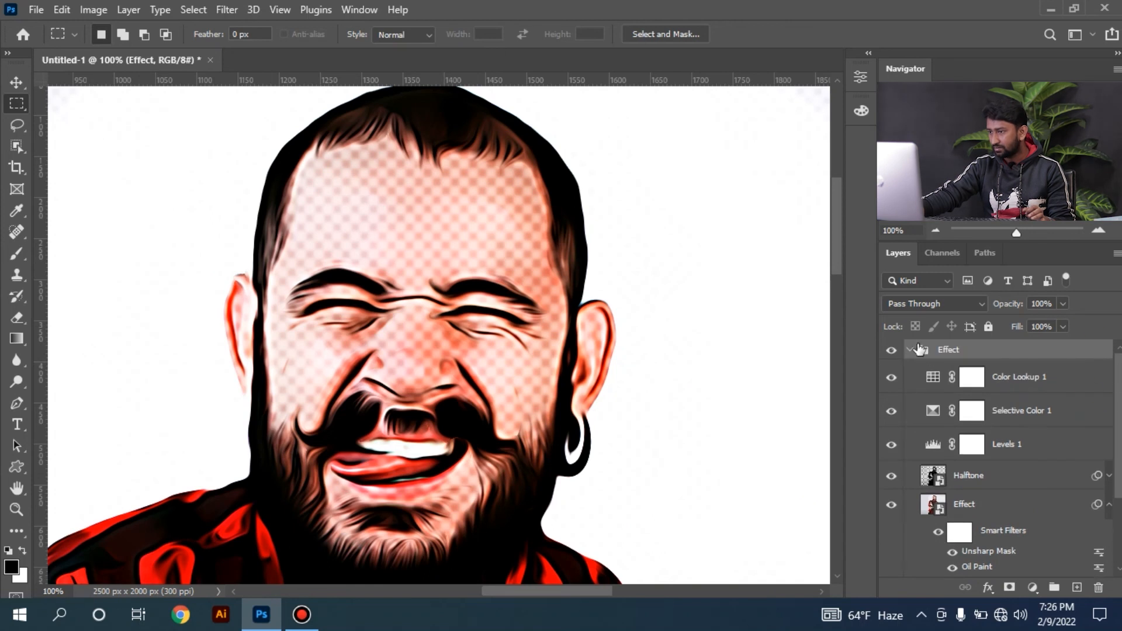
pyautogui.click(912, 350)
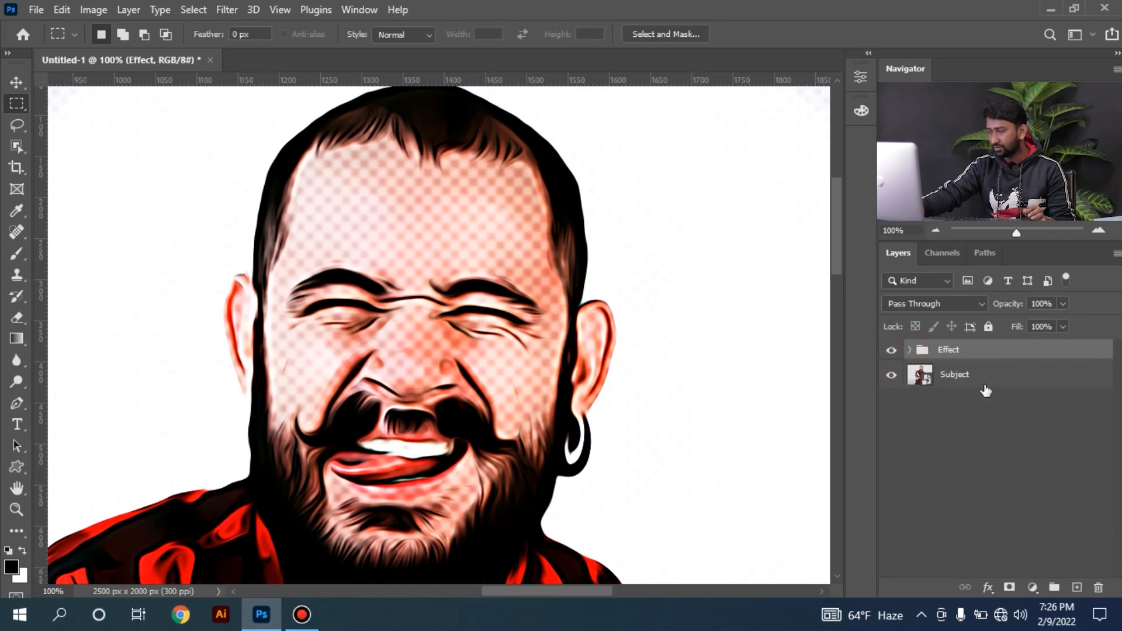
# Step: Open the Subject smart object's contents and place the Model 2 photo into it as an embedded image
pyautogui.click(923, 377)
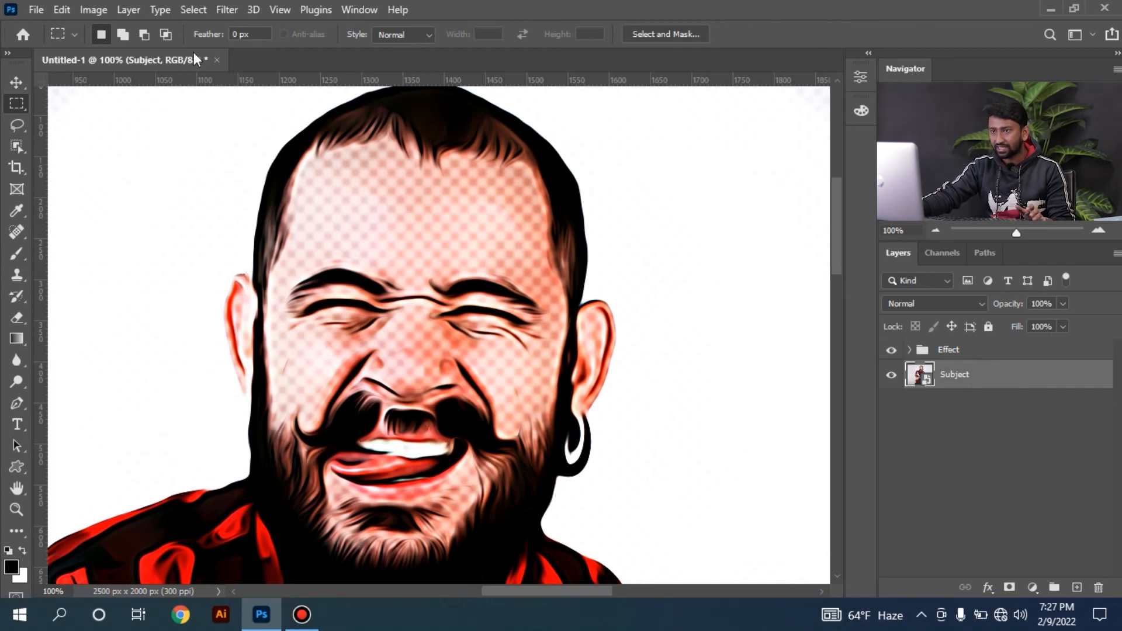
pyautogui.doubleClick(919, 375)
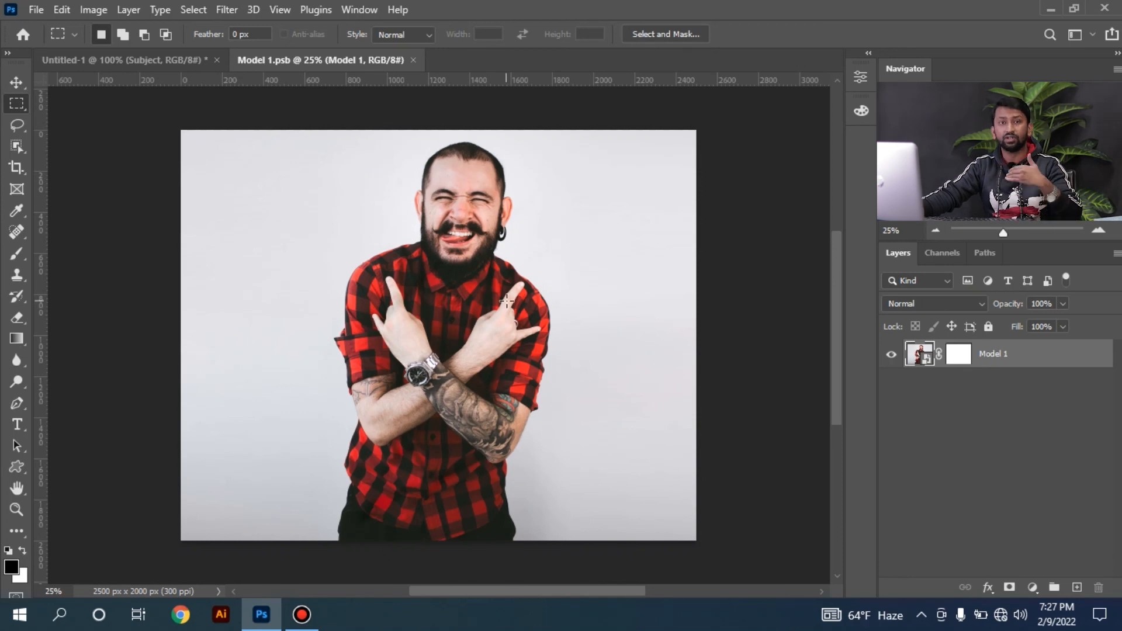
pyautogui.click(37, 10)
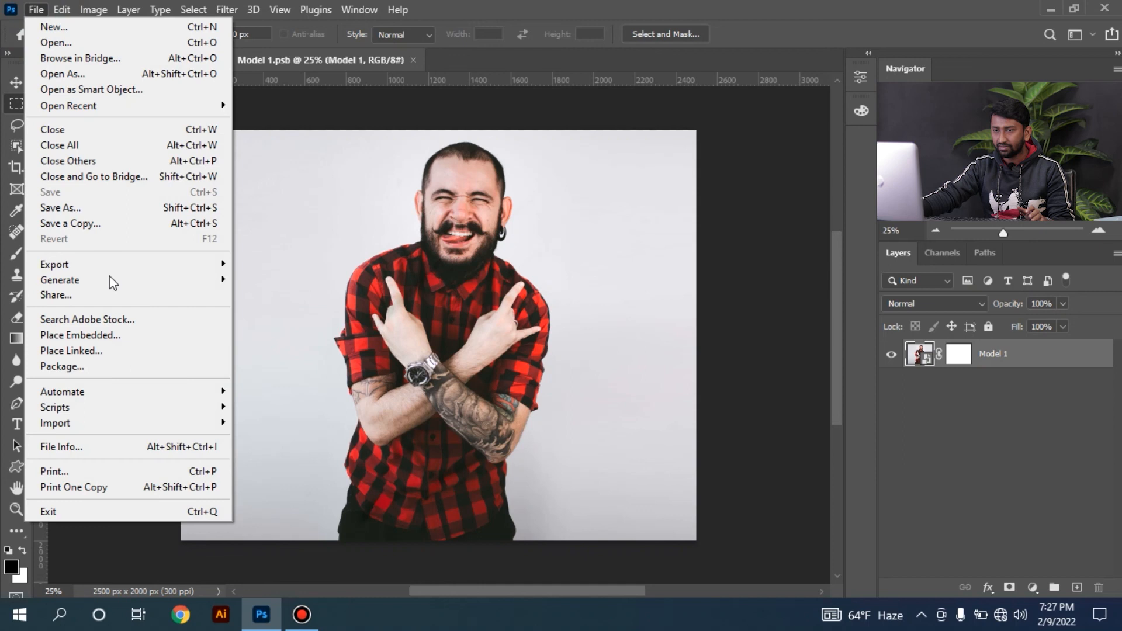
pyautogui.click(121, 338)
pyautogui.click(478, 268)
pyautogui.click(498, 496)
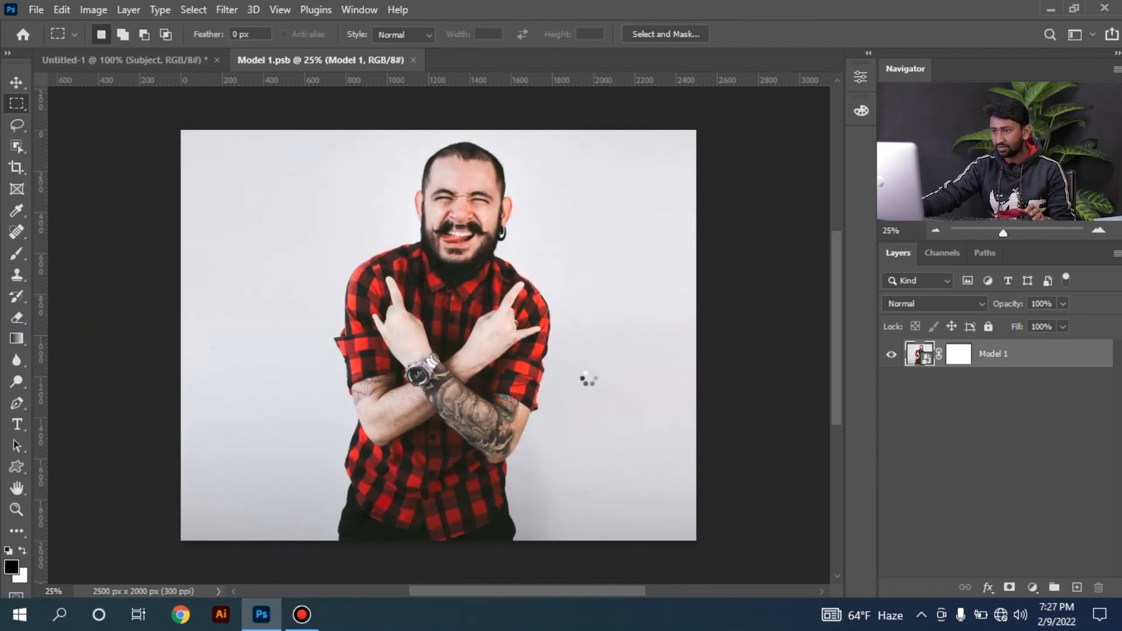
# Step: Scale the Model 2 photo proportionally from its center to about 26% so it covers the whole canvas
pyautogui.press('ctrl+KP_Subtract')
pyautogui.hotkey('shift', 'alt')
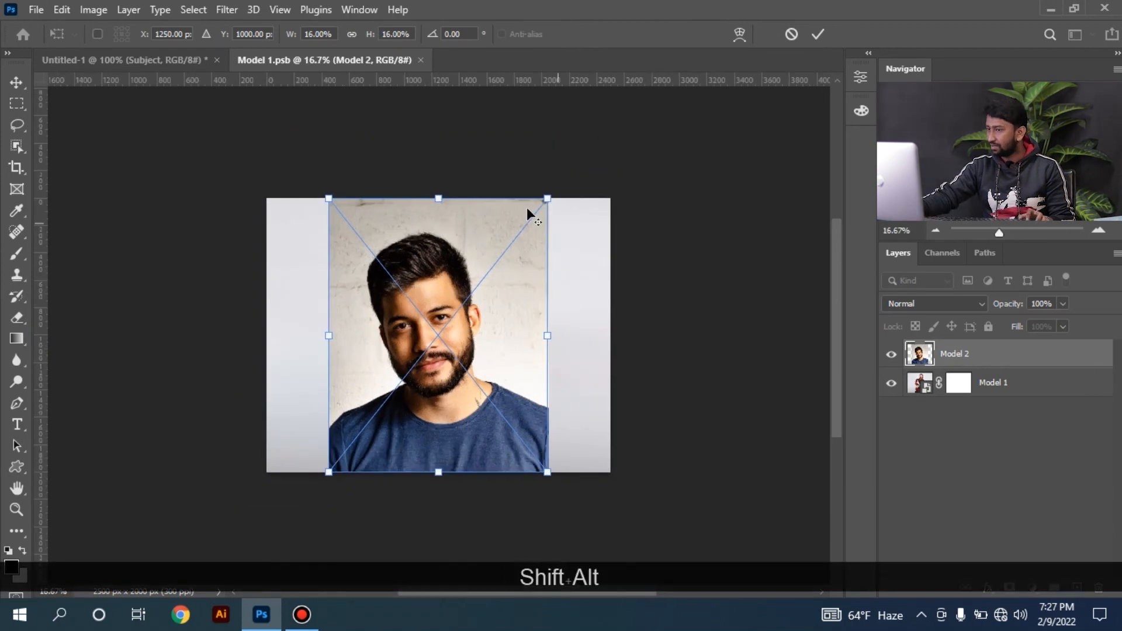
pyautogui.moveTo(545, 197); pyautogui.dragTo(644, 140)
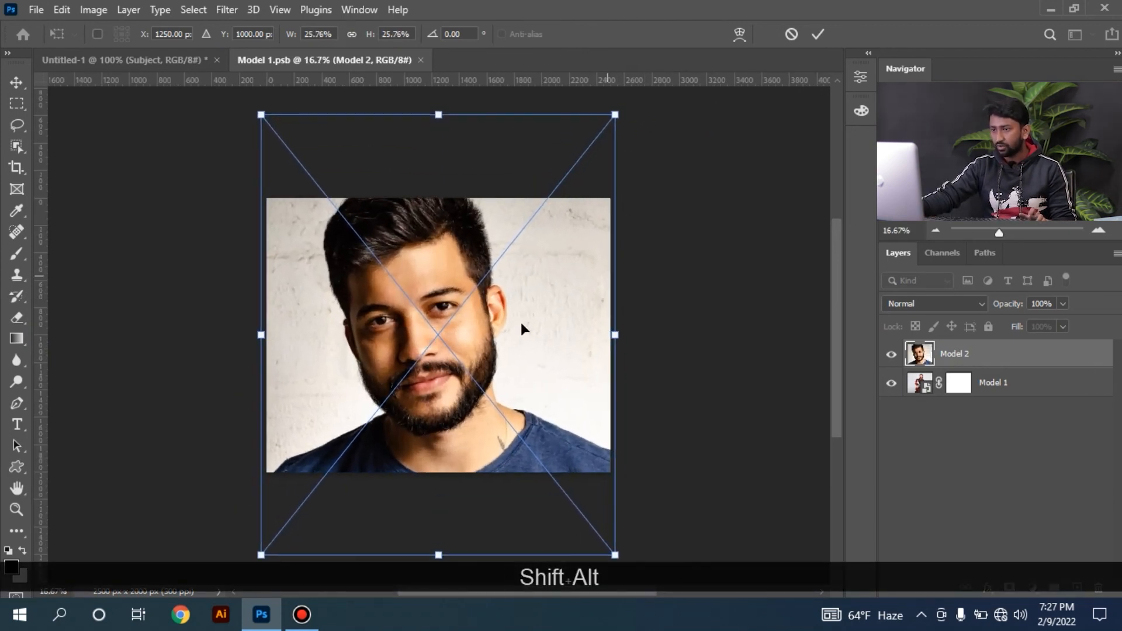
pyautogui.press('Return')
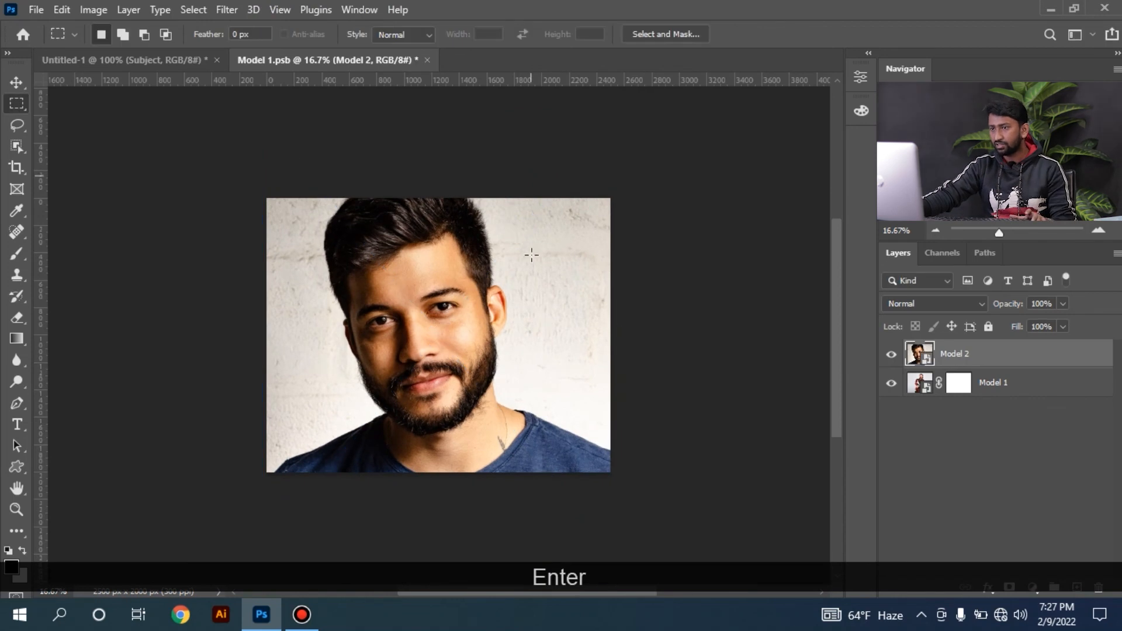
# Step: Save the smart object's contents, return to the Untitled-1 document and check the effect on the new portrait
pyautogui.hotkey('ctrl', 's')
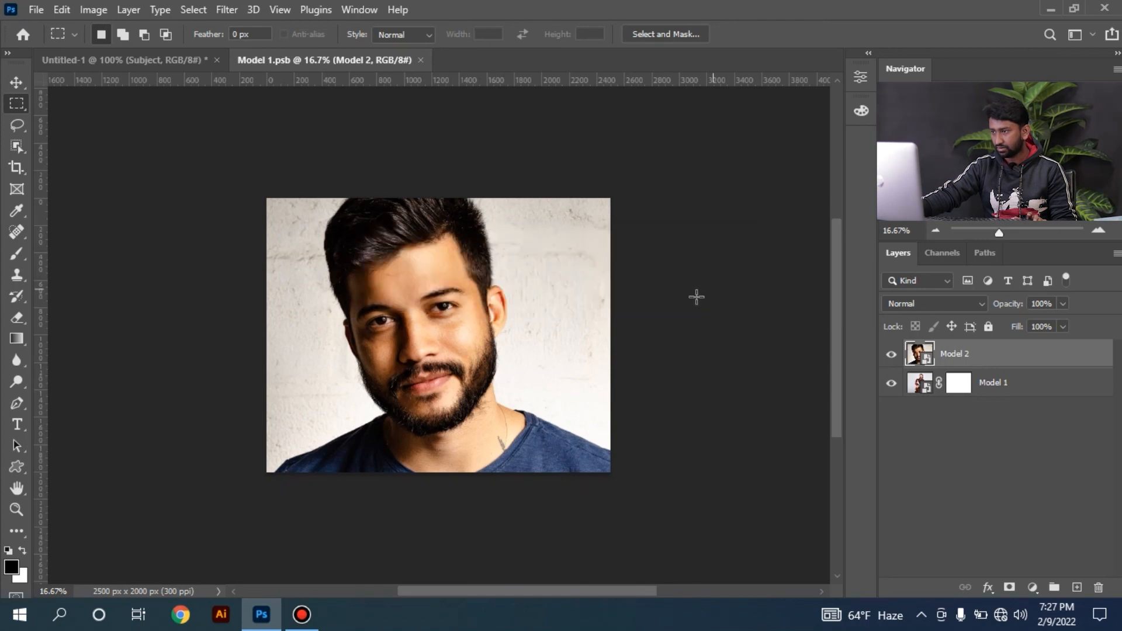
pyautogui.click(512, 311)
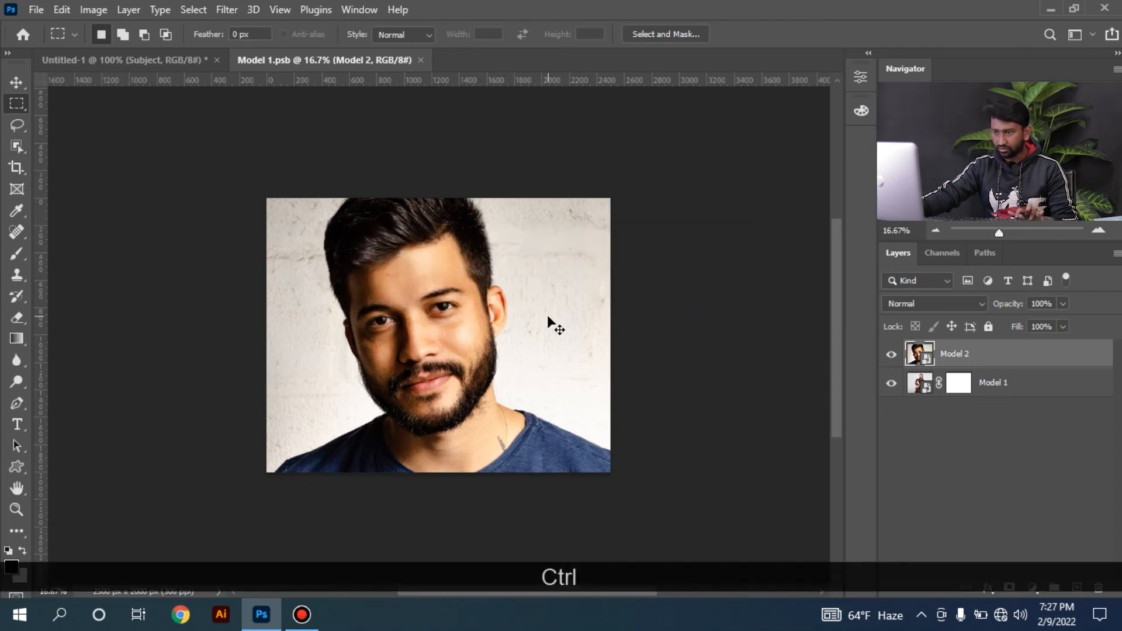
pyautogui.hotkey('ctrl', 's')
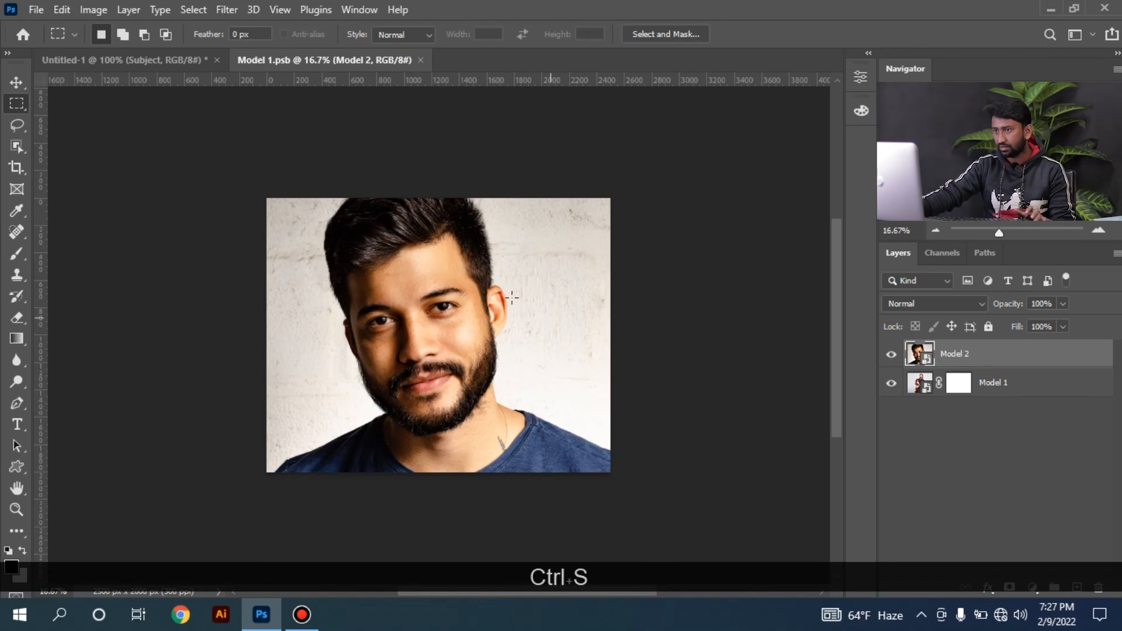
pyautogui.click(169, 61)
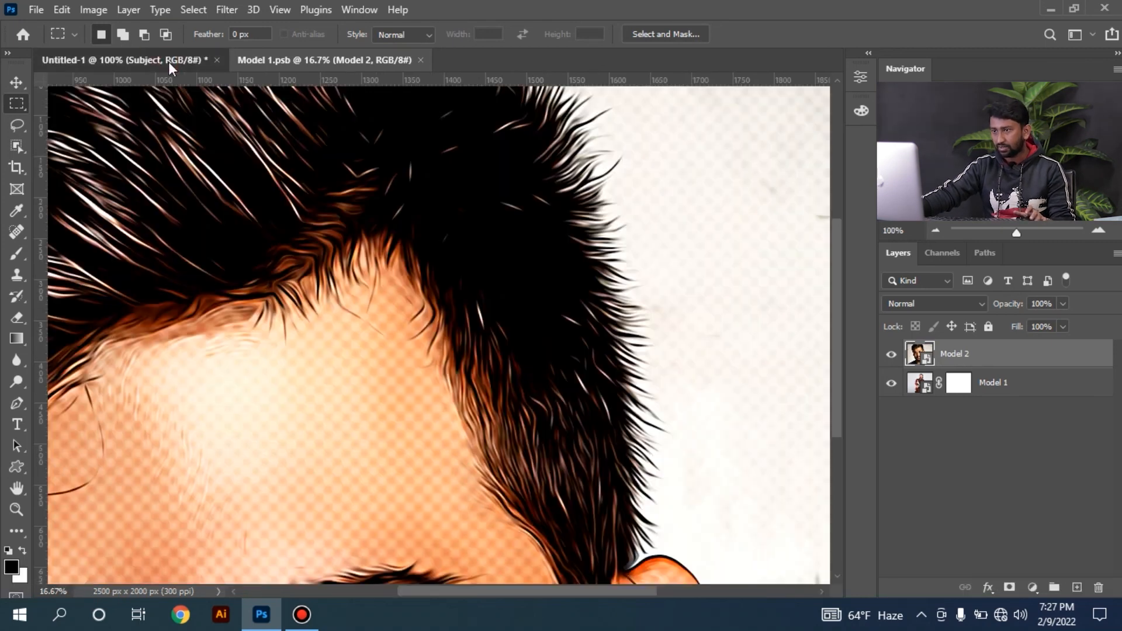
pyautogui.press('ctrl+KP_Subtract')
pyautogui.press('ctrl+KP_Subtract')
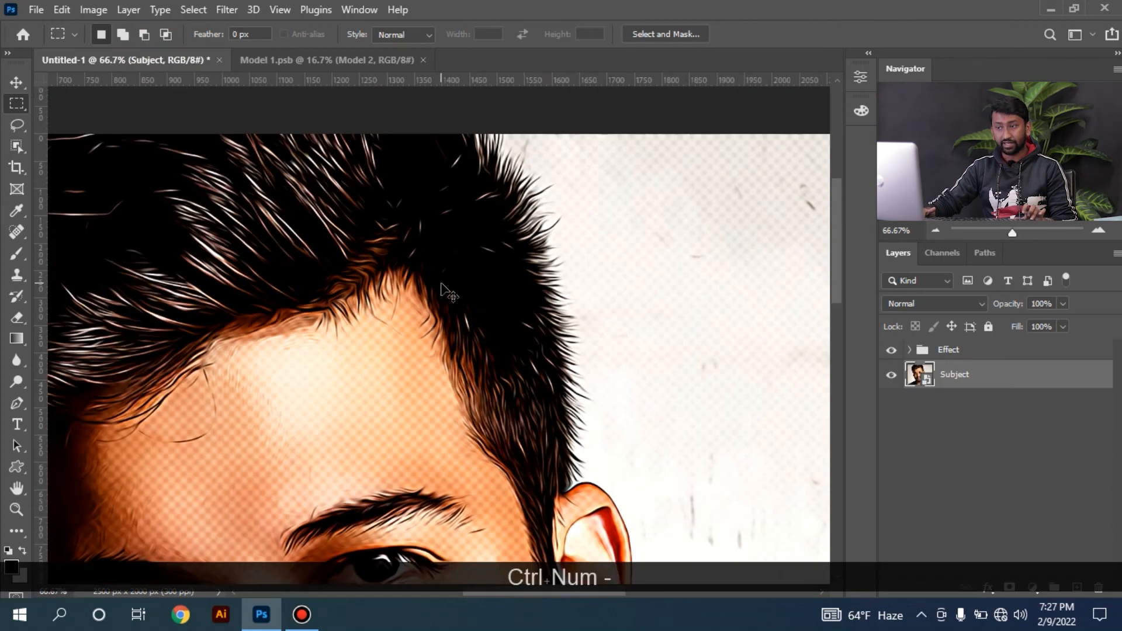
pyautogui.press('ctrl+KP_Subtract')
pyautogui.press('space')
pyautogui.moveTo(446, 439); pyautogui.dragTo(508, 267)
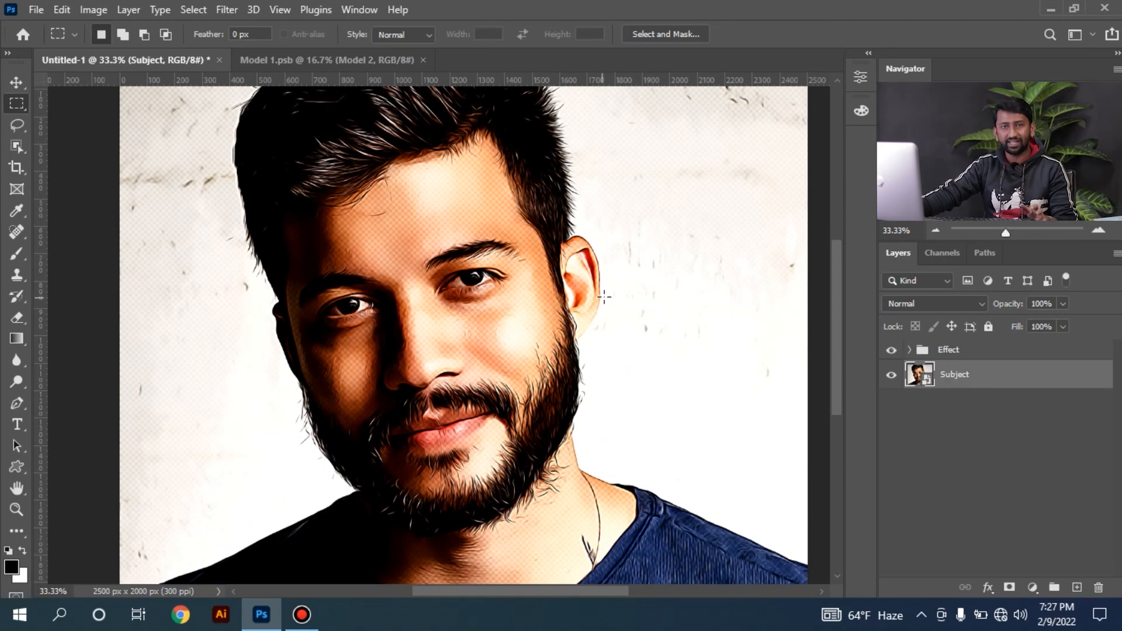
# Step: Turn the hidden Filter Gallery smart filter of the Effect layer back on and check the face up close
pyautogui.click(910, 351)
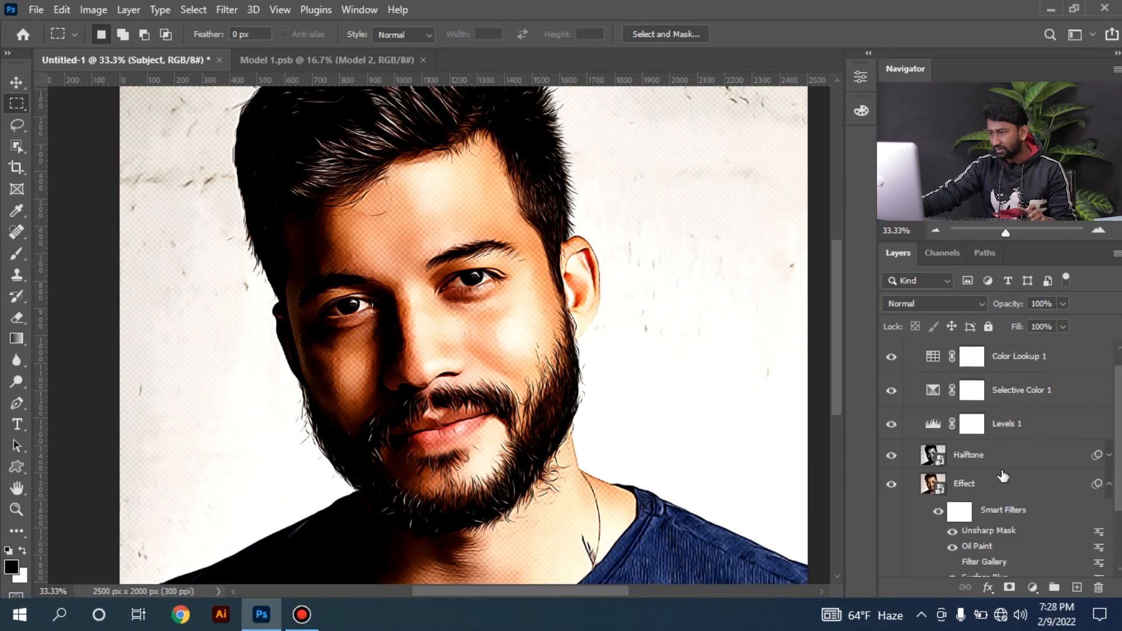
pyautogui.moveTo(1120, 447); pyautogui.dragTo(1120, 466)
pyautogui.click(952, 513)
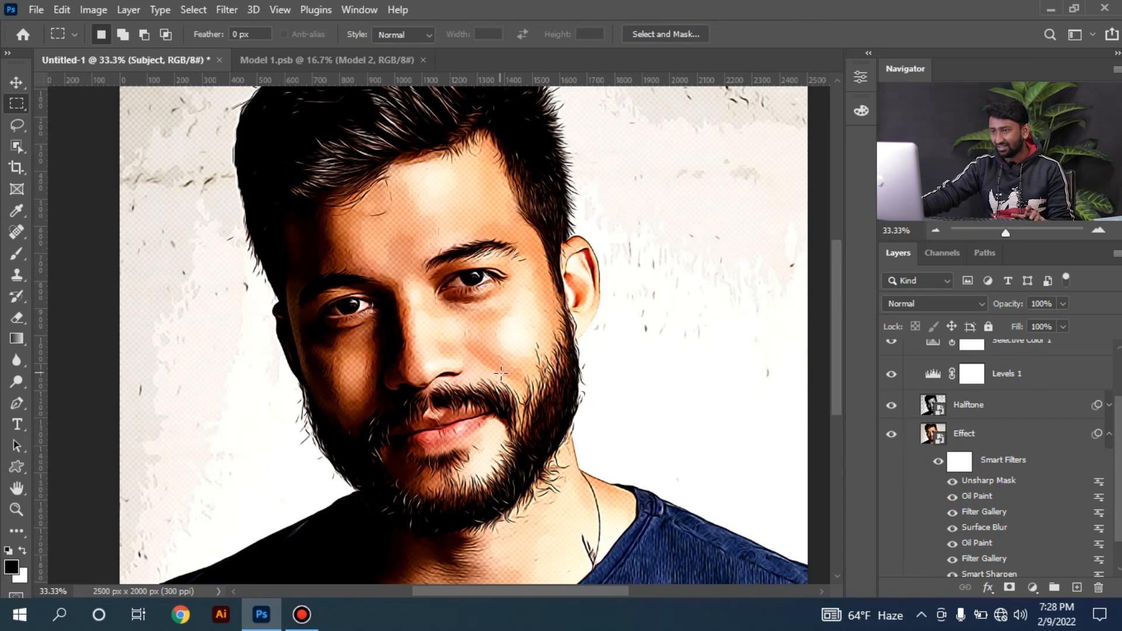
pyautogui.keyDown('ctrl'); pyautogui.click(456, 313); pyautogui.keyUp('ctrl')
pyautogui.moveTo(508, 262); pyautogui.dragTo(494, 283)
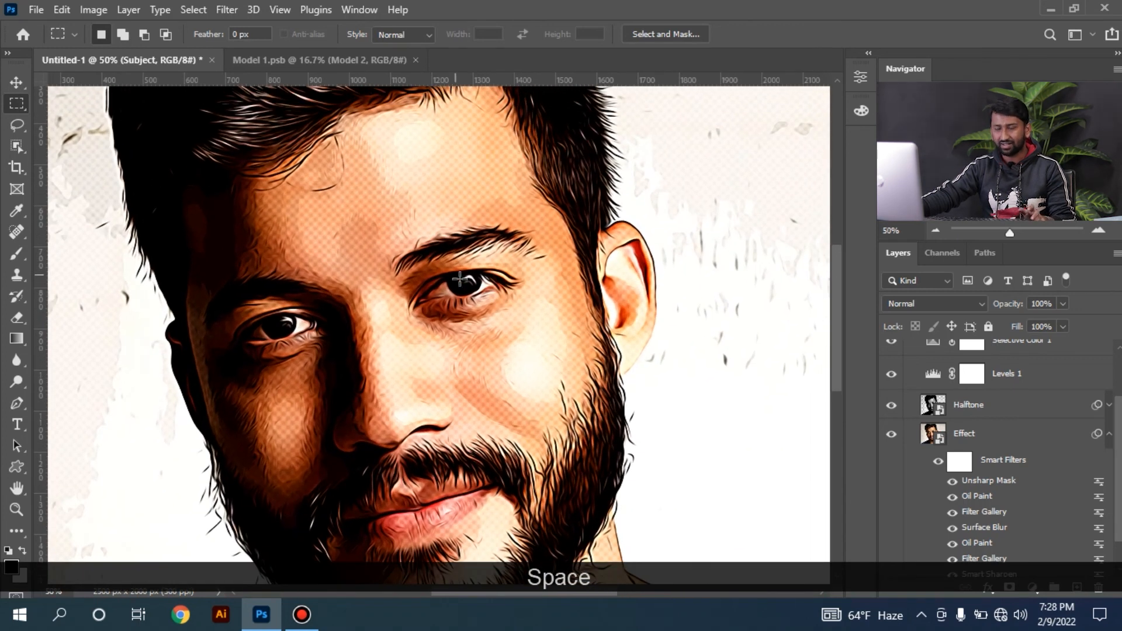
pyautogui.click(484, 244)
pyautogui.press('ctrl+KP_Subtract')
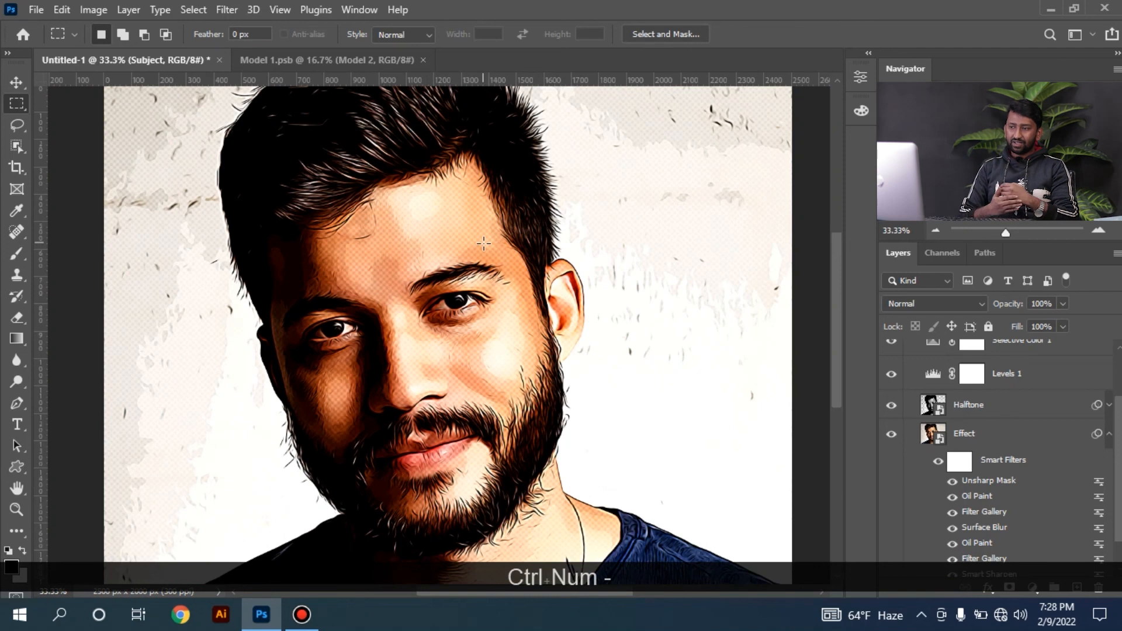